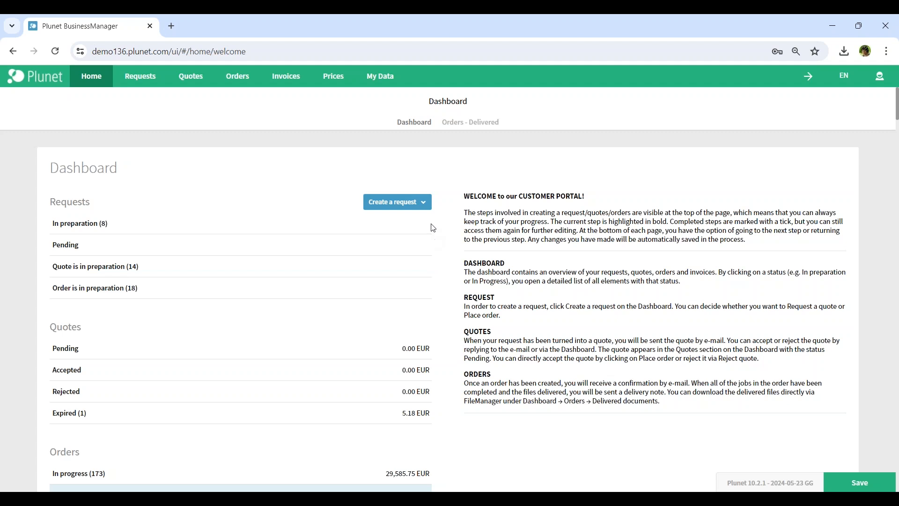
# Create a new quote request from the dashboard and name the project "Translation project request".
pyautogui.click(426, 207)
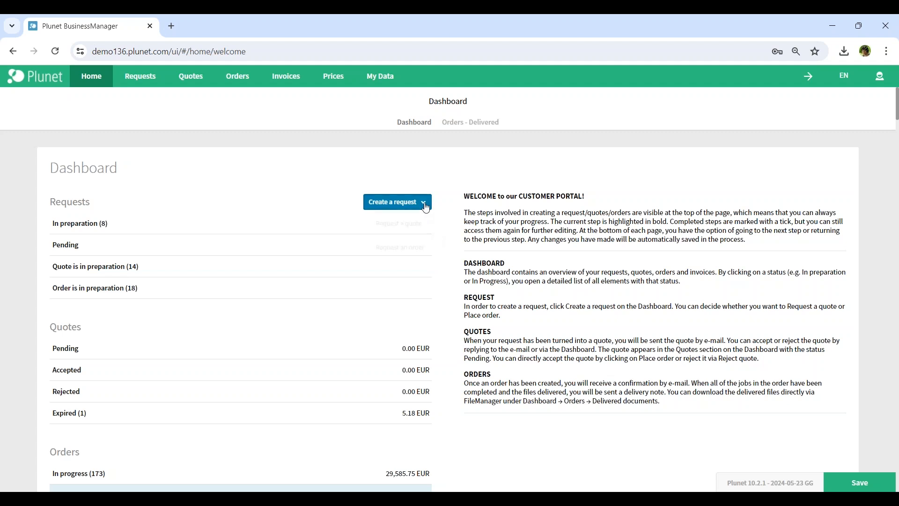
pyautogui.click(401, 224)
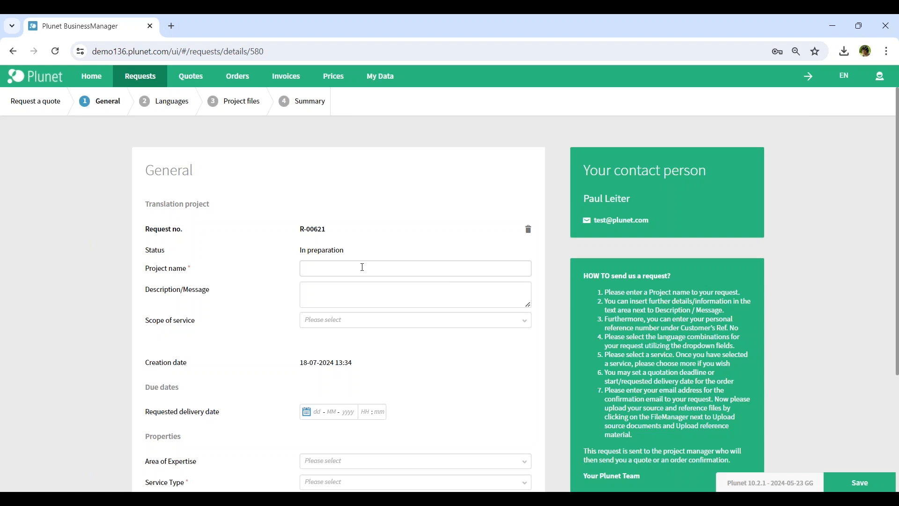
pyautogui.click(363, 267)
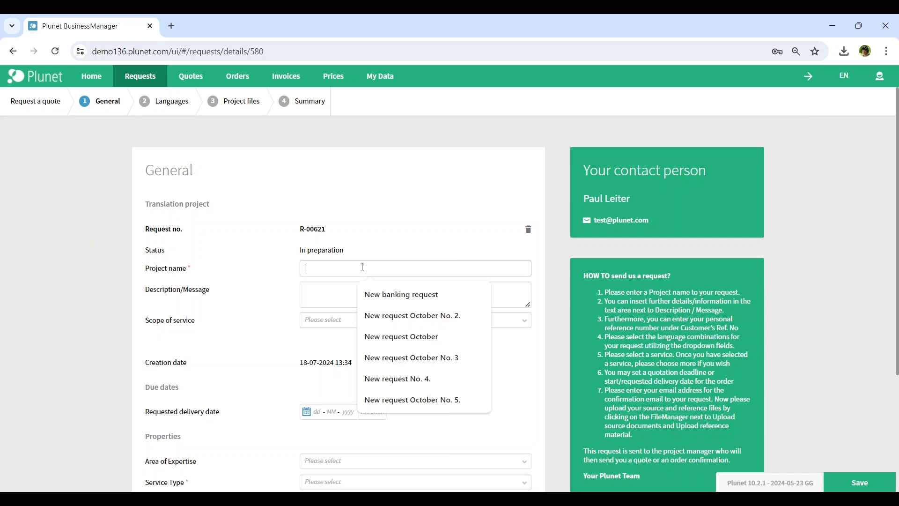
pyautogui.write('Translation')
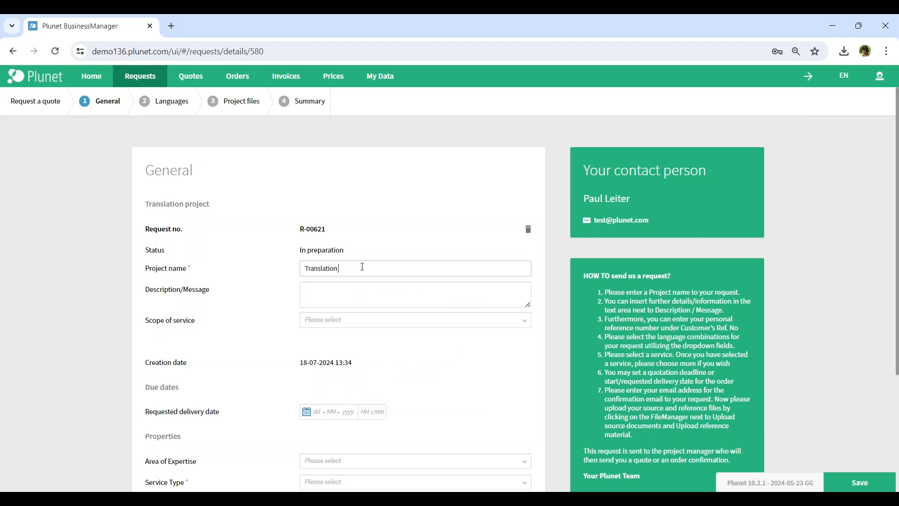
pyautogui.write(' project request')
# Set the scope of service to "01. Fully Automated Project Roundtrip for Translation" and the requested delivery date to 23-07-2024.
pyautogui.scroll(-1, 404, 340)
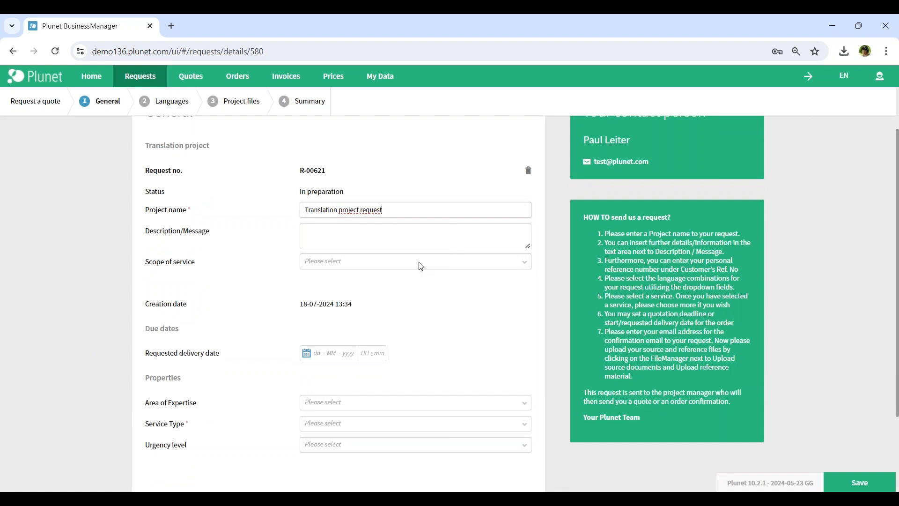
pyautogui.click(420, 265)
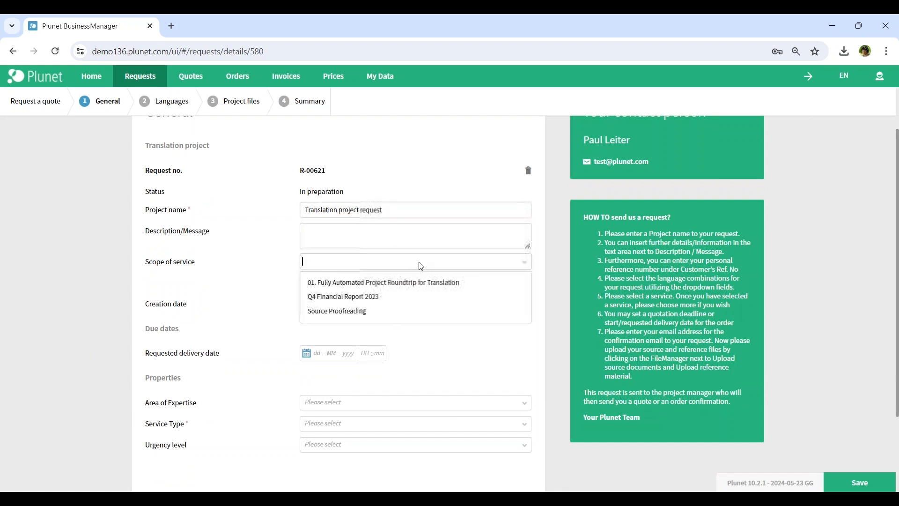
pyautogui.click(409, 287)
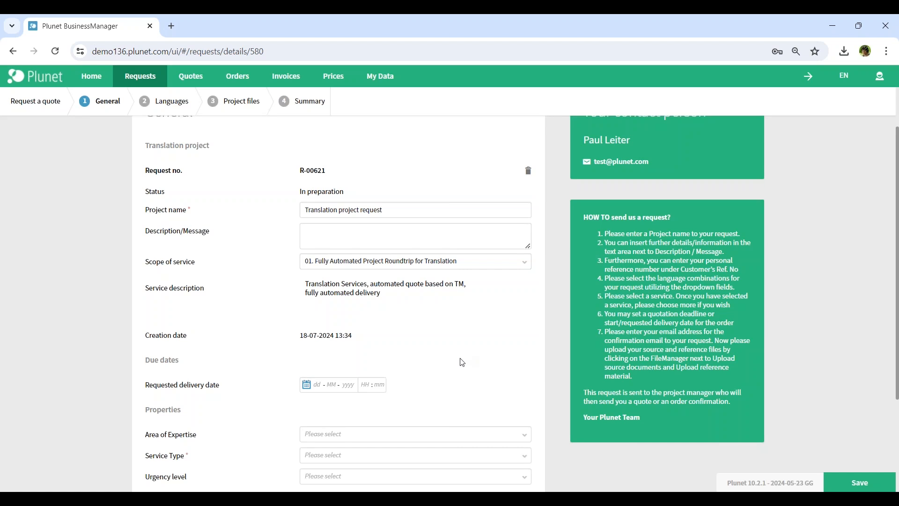
pyautogui.scroll(-3, 462, 362)
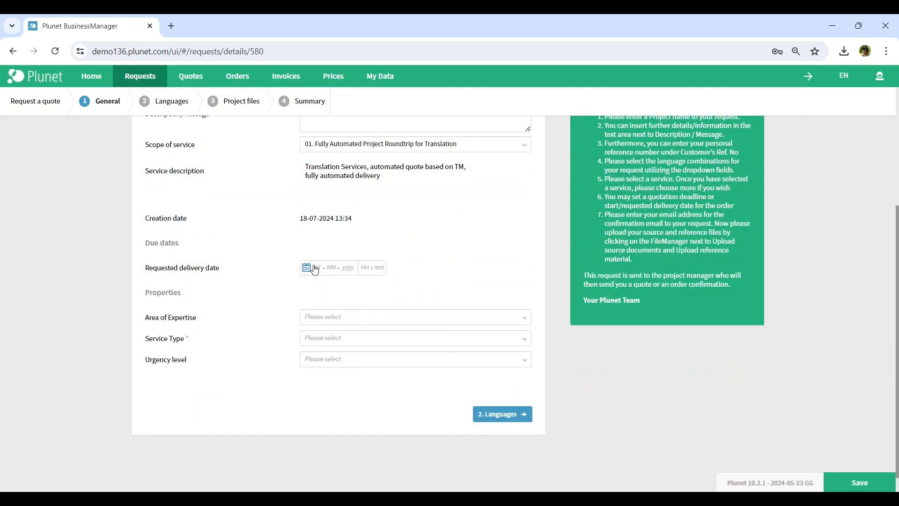
pyautogui.click(314, 269)
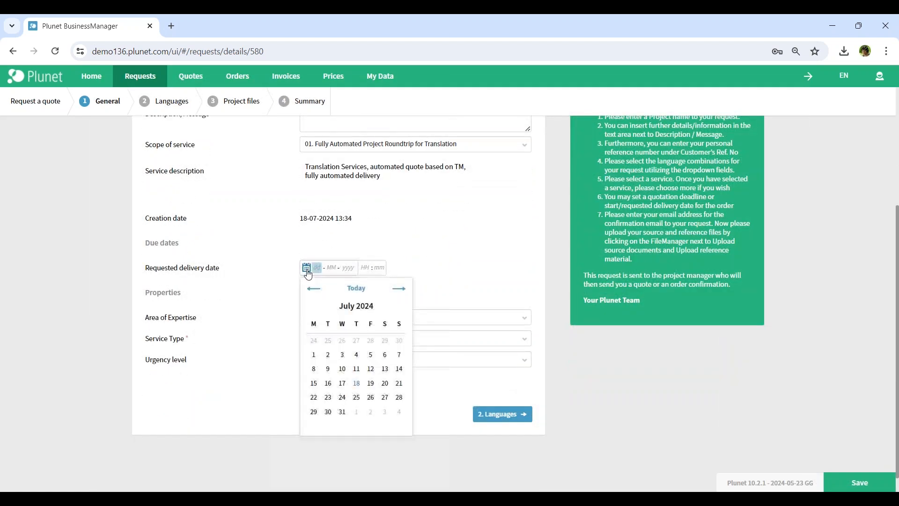
pyautogui.click(328, 397)
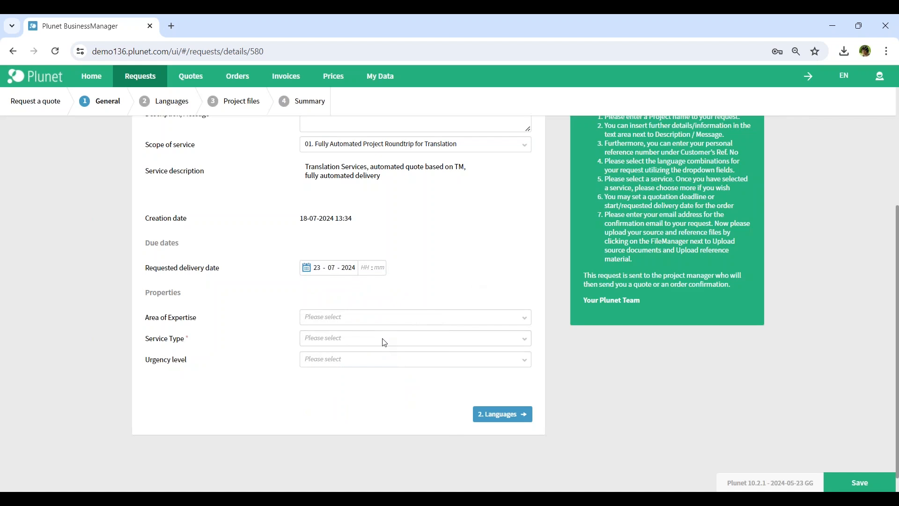
# Set the service type to Translation and the area of expertise to Financial, and continue to the request's languages.
pyautogui.click(384, 342)
pyautogui.scroll(-1, 370, 382)
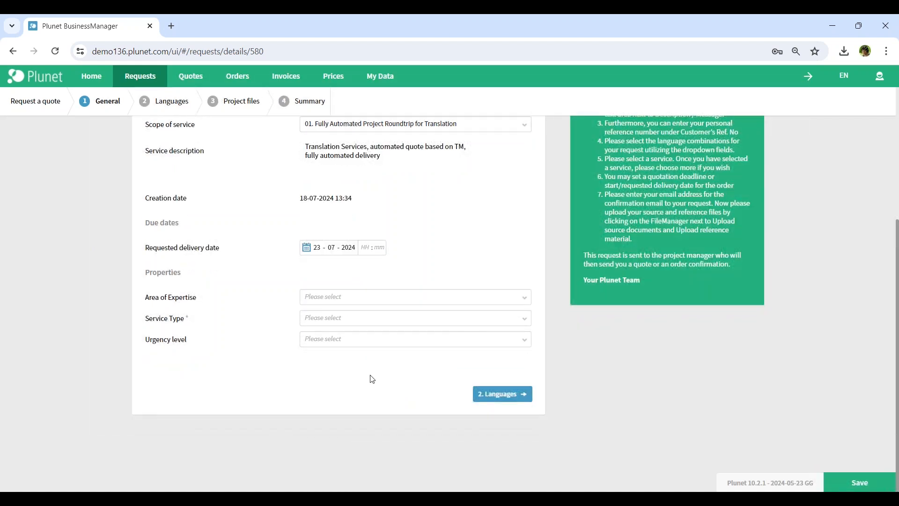
pyautogui.click(391, 321)
pyautogui.click(334, 467)
pyautogui.click(322, 299)
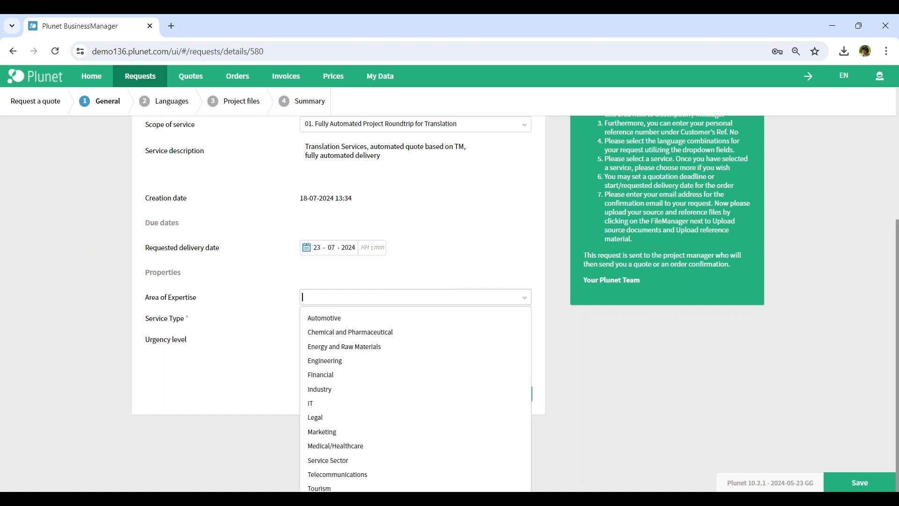
pyautogui.click(334, 375)
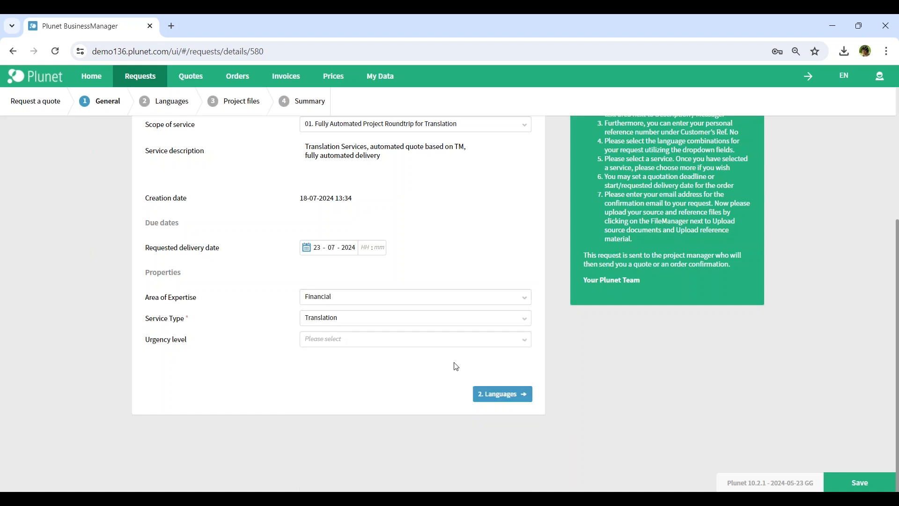
pyautogui.click(497, 401)
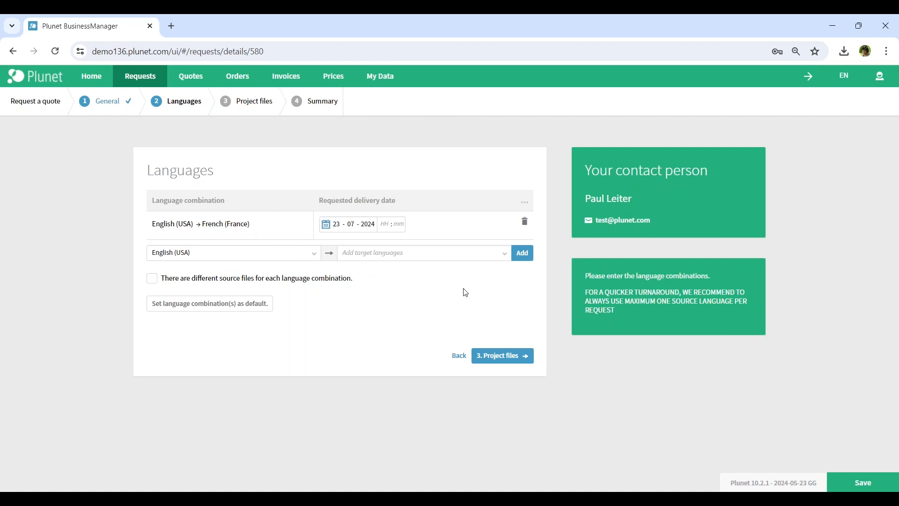
# Keep the preset language combination, upload one source file to the source folder, and continue to the summary.
pyautogui.click(503, 355)
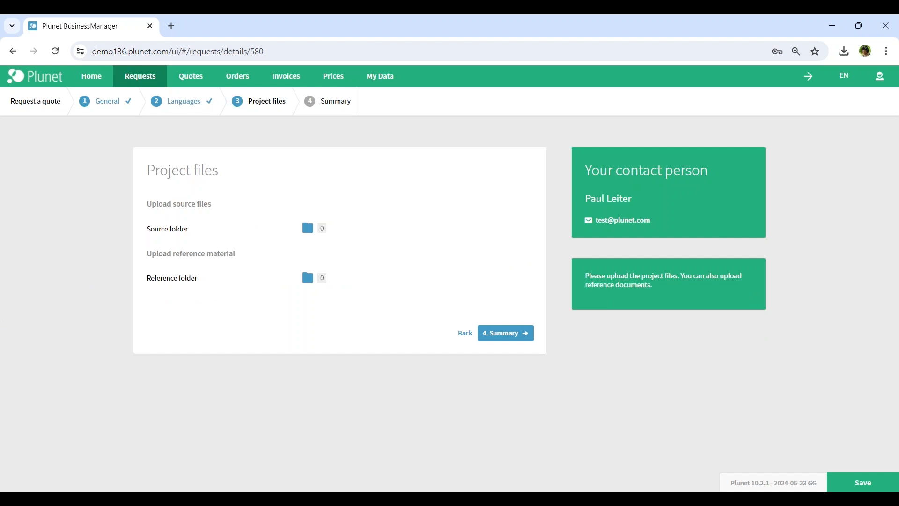
pyautogui.moveTo(430, 238); pyautogui.dragTo(312, 225)
pyautogui.click(500, 335)
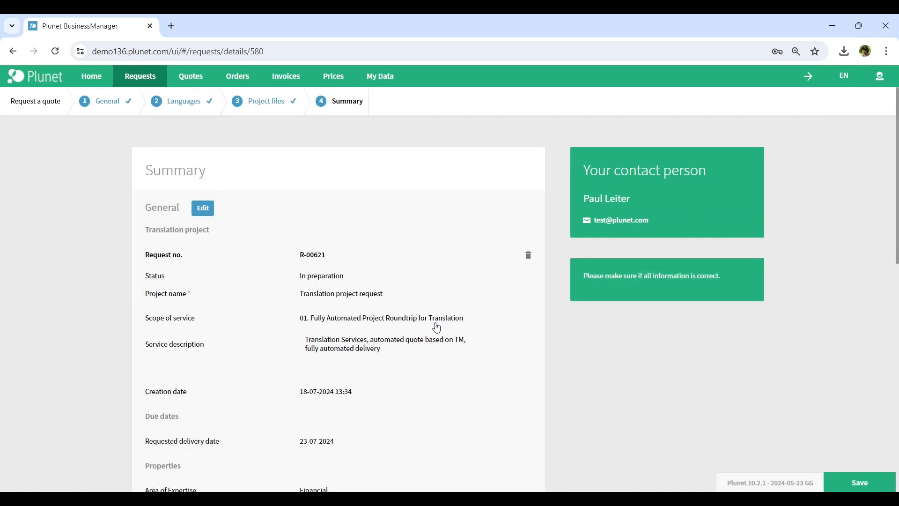
# Review the request summary, submit it as a quote request, and close the request confirmation window.
pyautogui.scroll(-4, 408, 310)
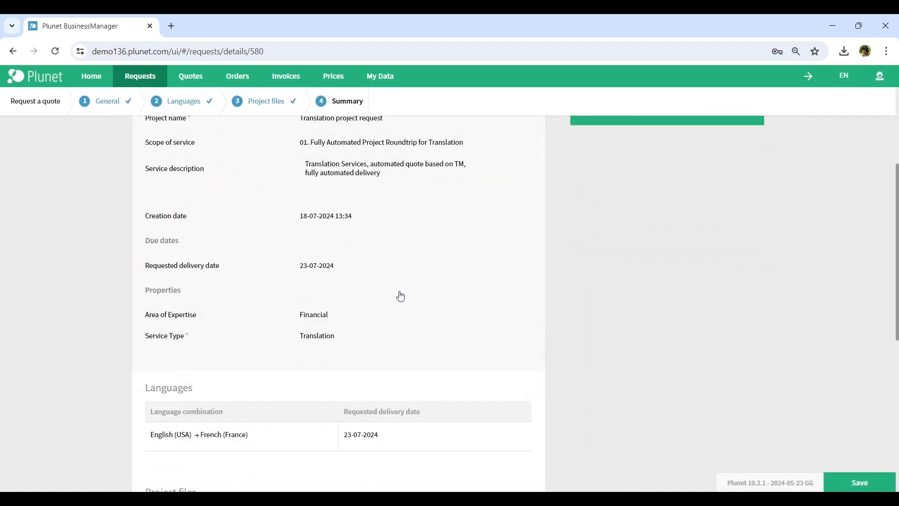
pyautogui.scroll(-6, 401, 297)
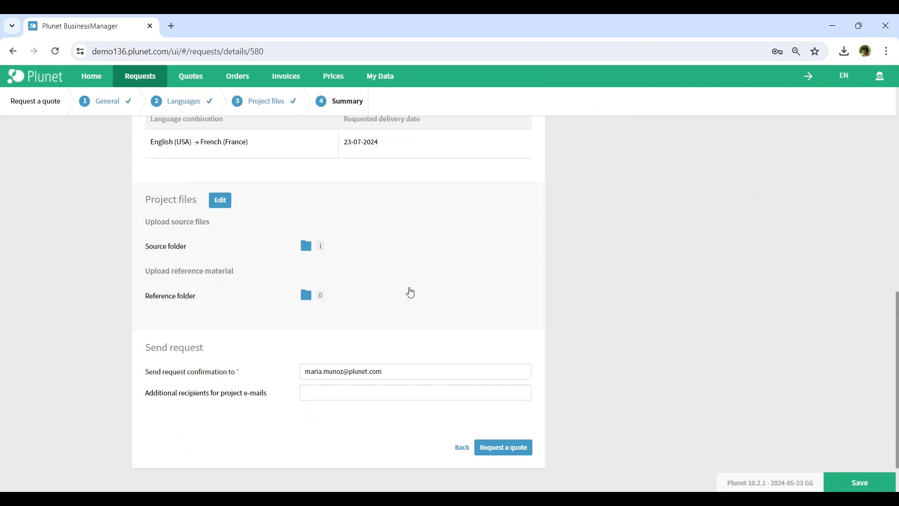
pyautogui.scroll(-1, 411, 291)
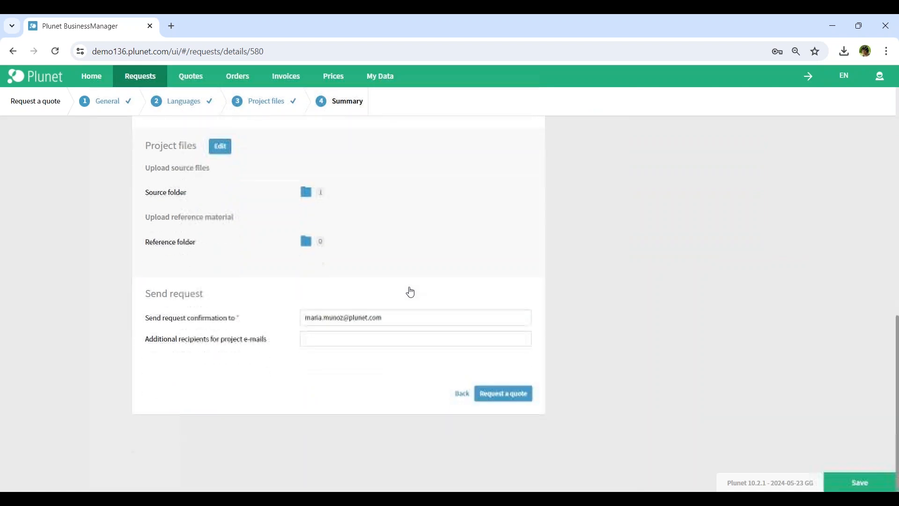
pyautogui.click(509, 398)
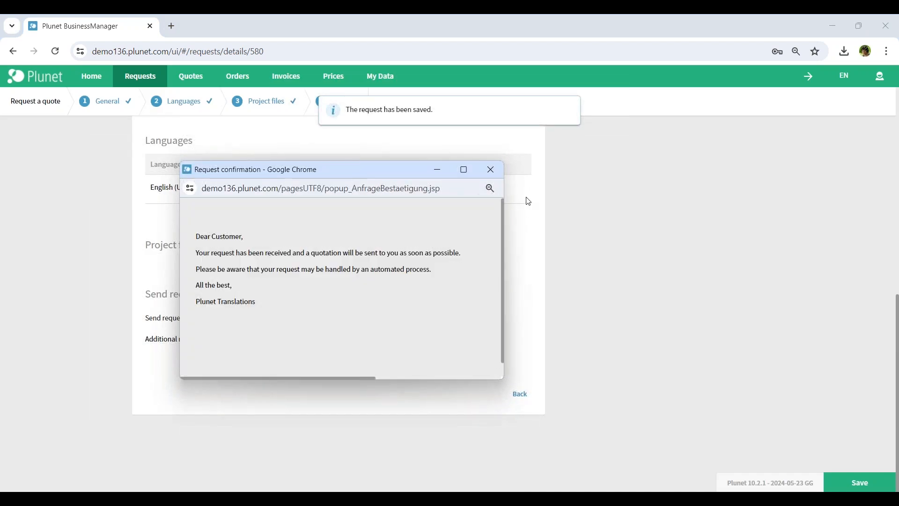
pyautogui.click(495, 177)
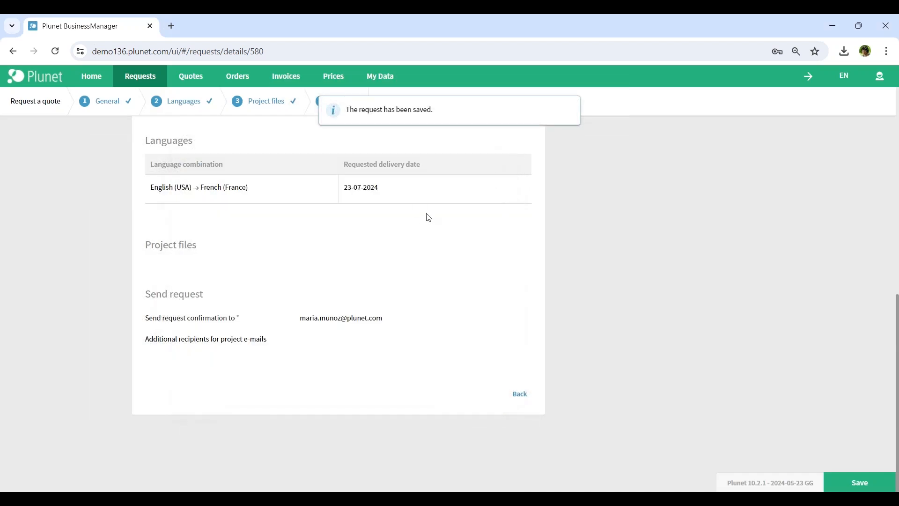
# Return to the dashboard, list the pending quotes, and open the quote for "Translation project request".
pyautogui.moveTo(91, 78)
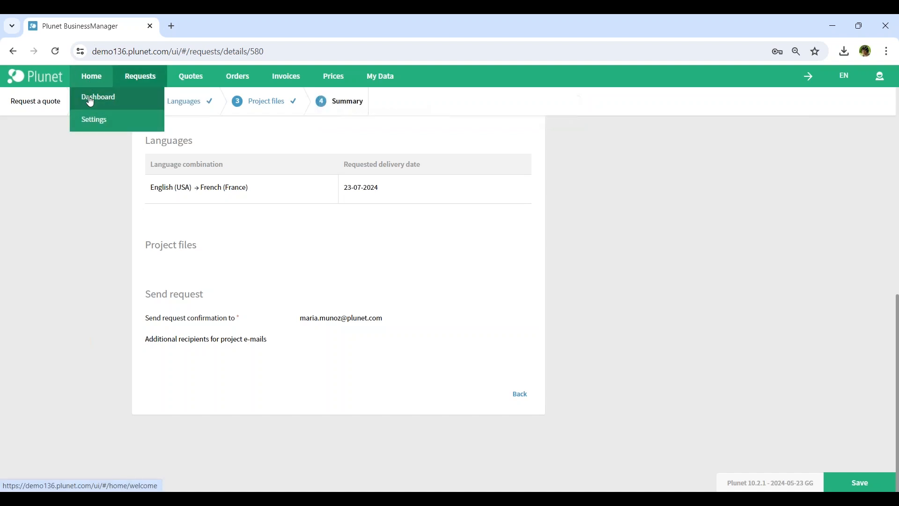
pyautogui.click(90, 99)
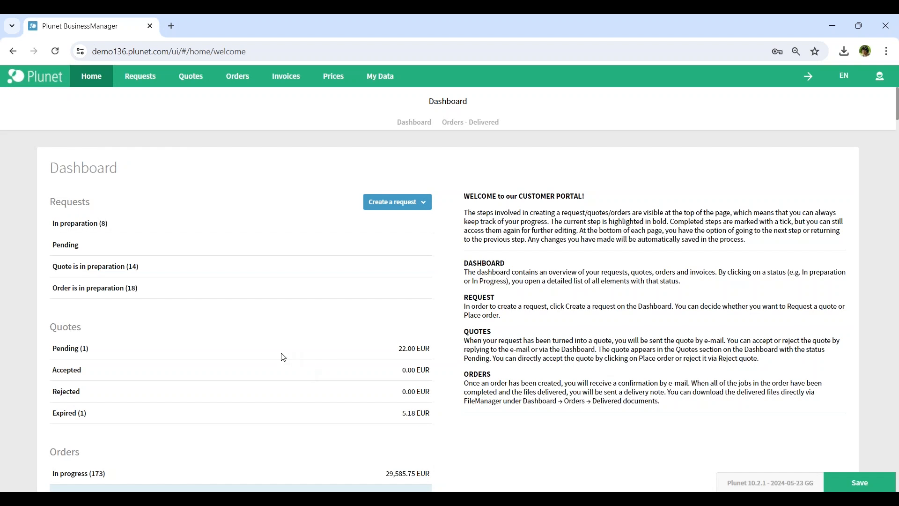
pyautogui.scroll(-1, 229, 309)
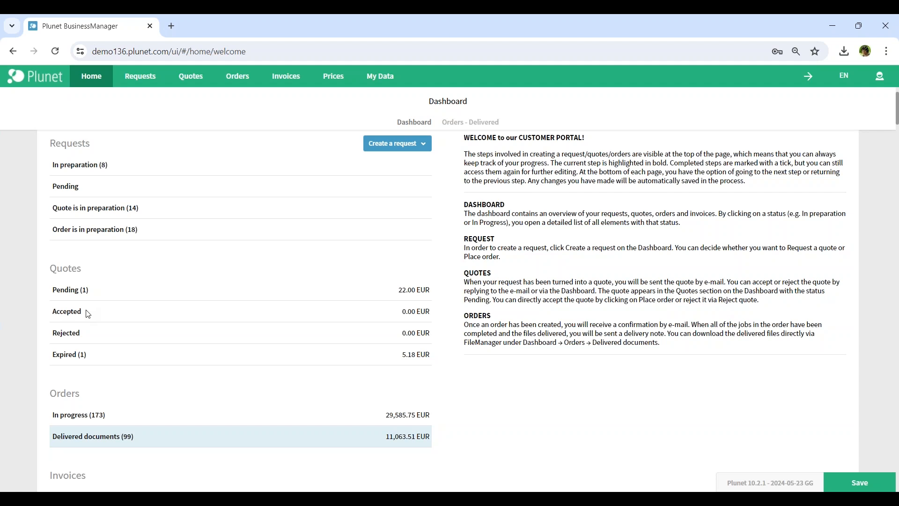
pyautogui.click(67, 292)
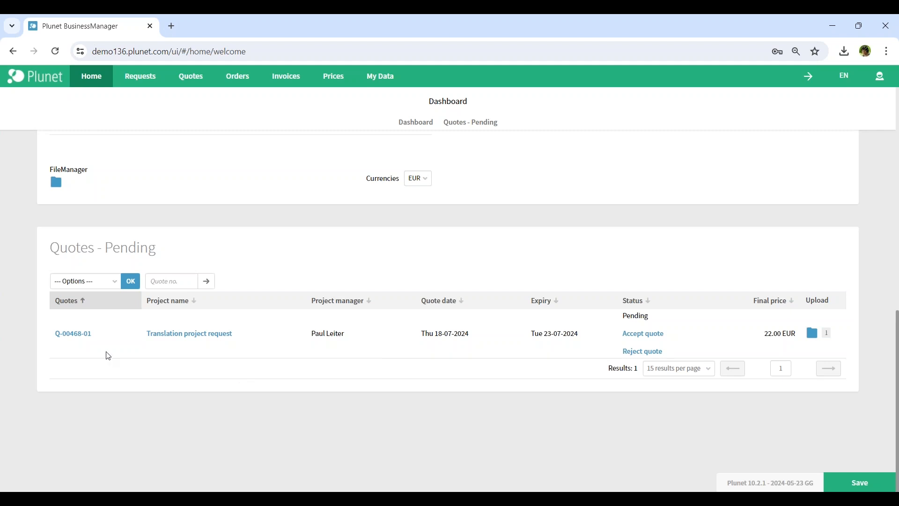
pyautogui.click(71, 335)
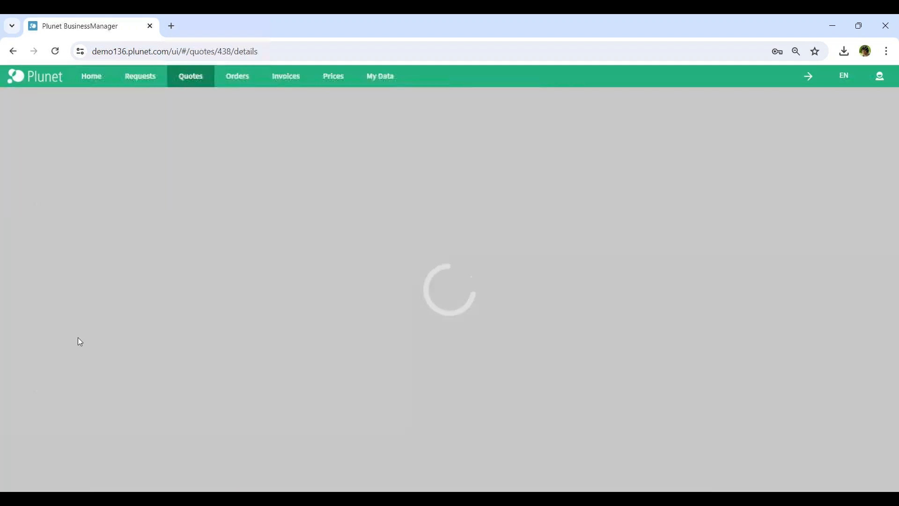
# Review the quote's items and net price, accept the quote, and dismiss the notifications.
pyautogui.scroll(-3, 410, 342)
pyautogui.scroll(-15, 411, 342)
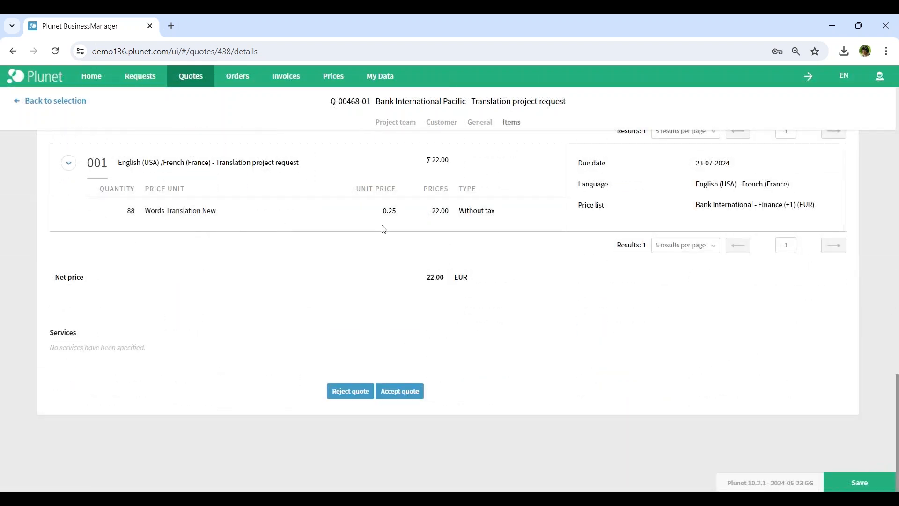
pyautogui.scroll(1, 526, 271)
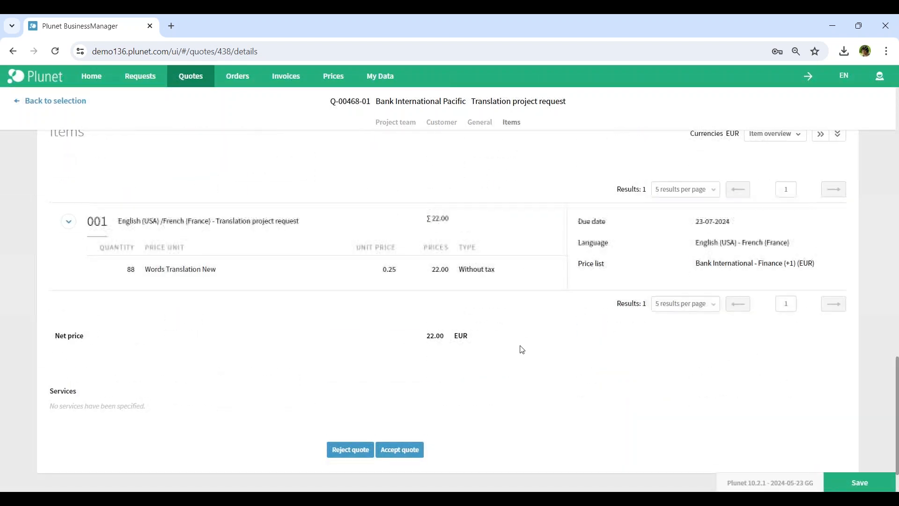
pyautogui.scroll(-1, 506, 357)
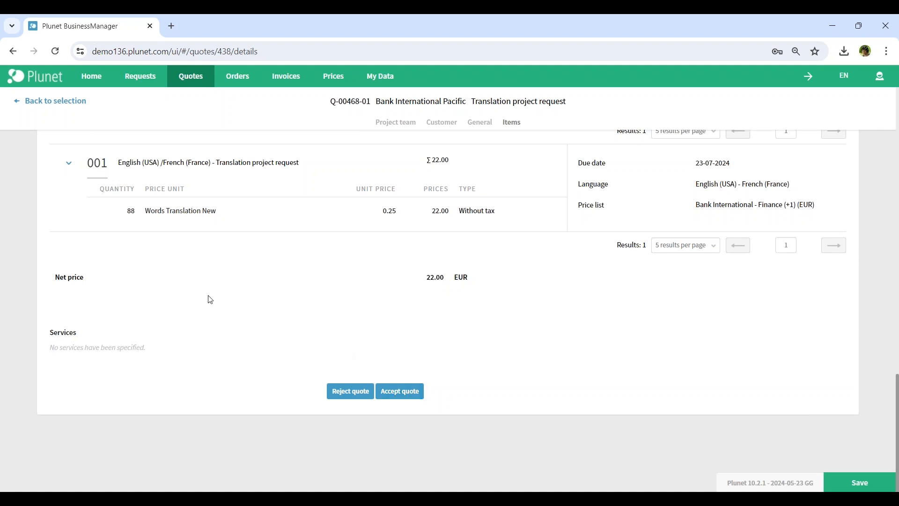
pyautogui.click(401, 397)
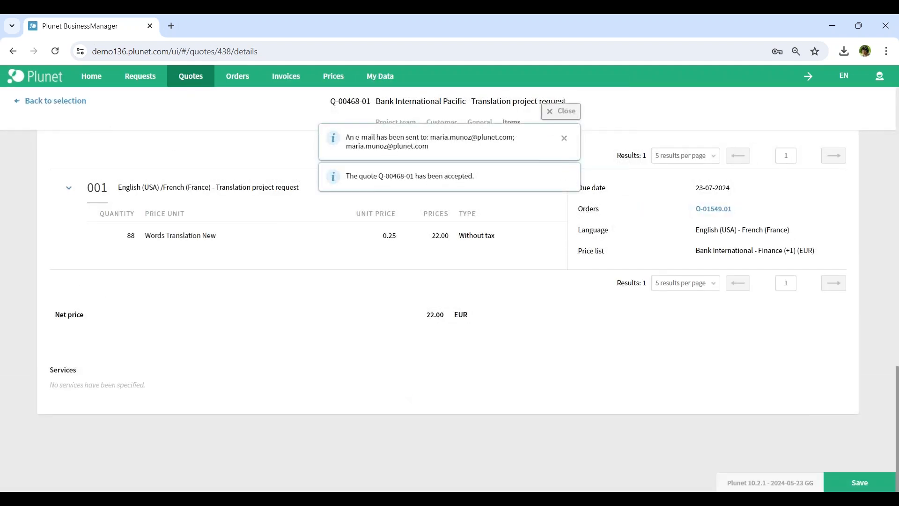
pyautogui.click(554, 118)
# Open the order linked to quote item 001 and check its item and job status.
pyautogui.scroll(1, 606, 315)
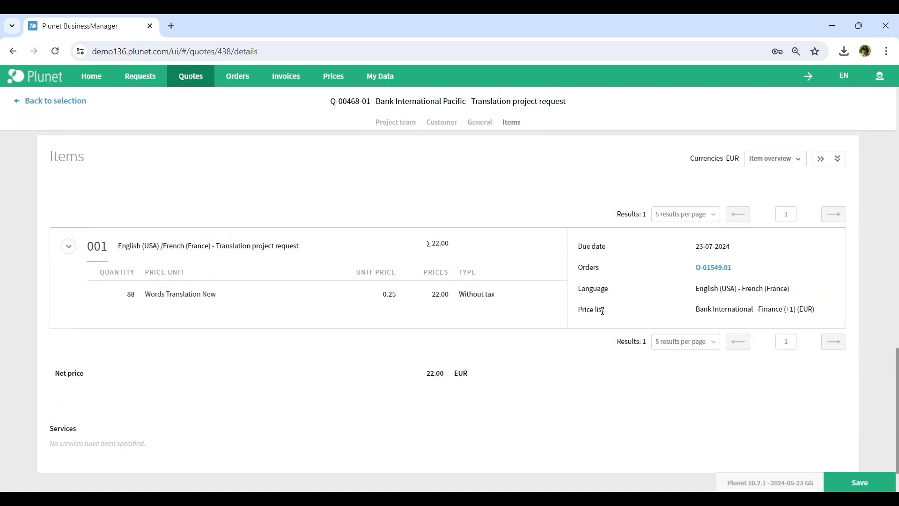
pyautogui.click(714, 268)
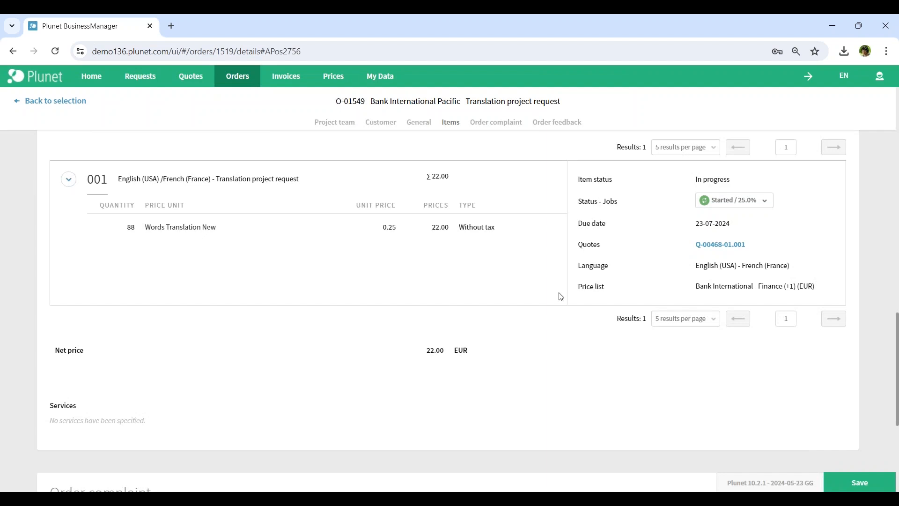
pyautogui.scroll(1, 544, 302)
pyautogui.moveTo(720, 266)
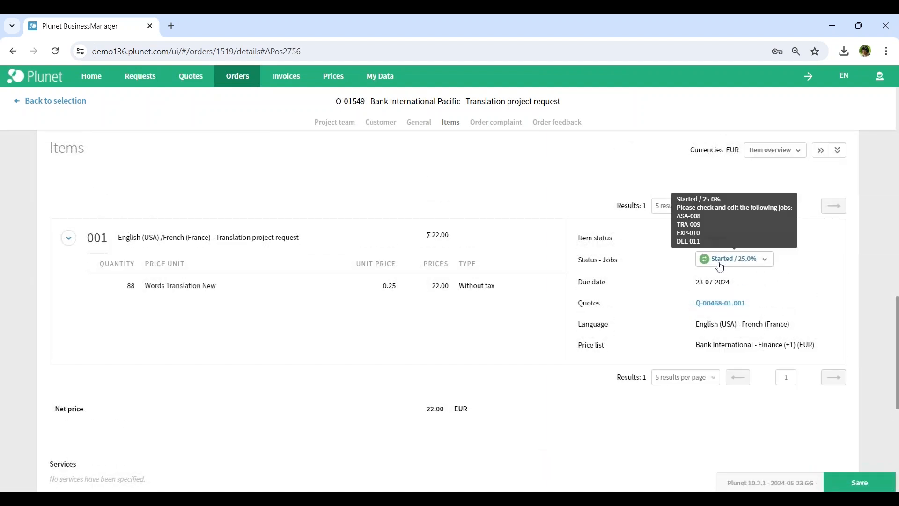
pyautogui.scroll(-1, 806, 266)
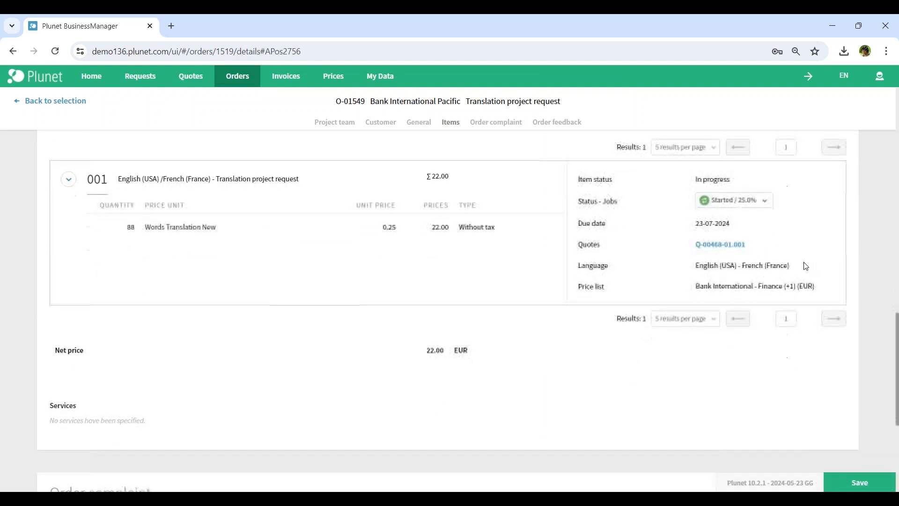
pyautogui.scroll(1, 806, 266)
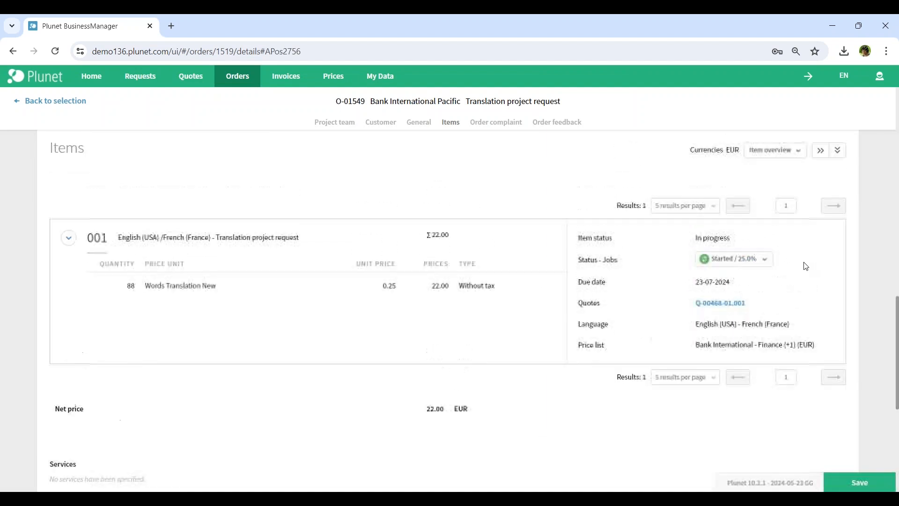
# Switch to Slack, read the newest order-creation message in the plunet_notifications channel, and minimise Slack.
pyautogui.click(767, 266)
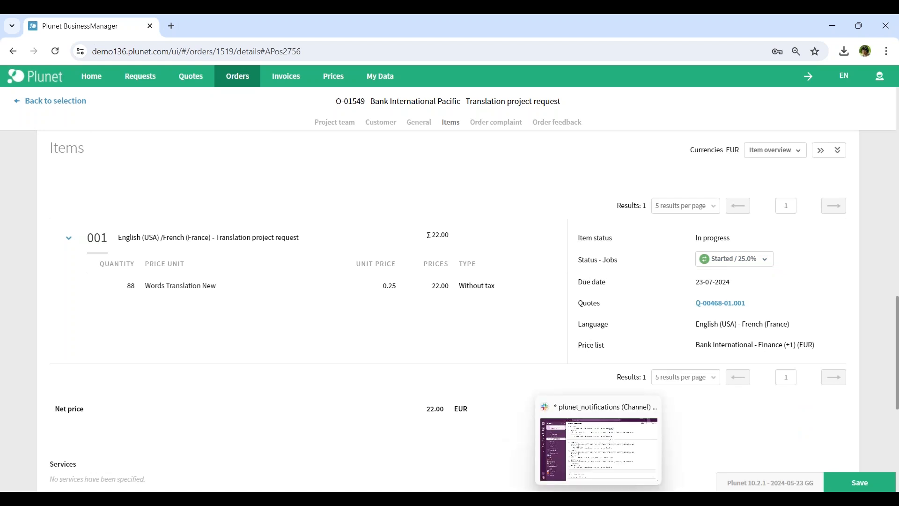
pyautogui.click(599, 499)
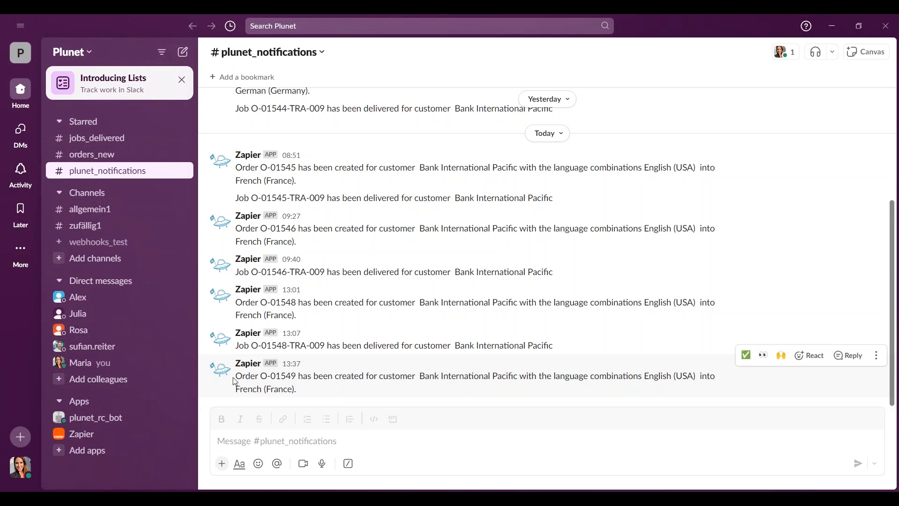
pyautogui.moveTo(237, 380); pyautogui.dragTo(329, 387)
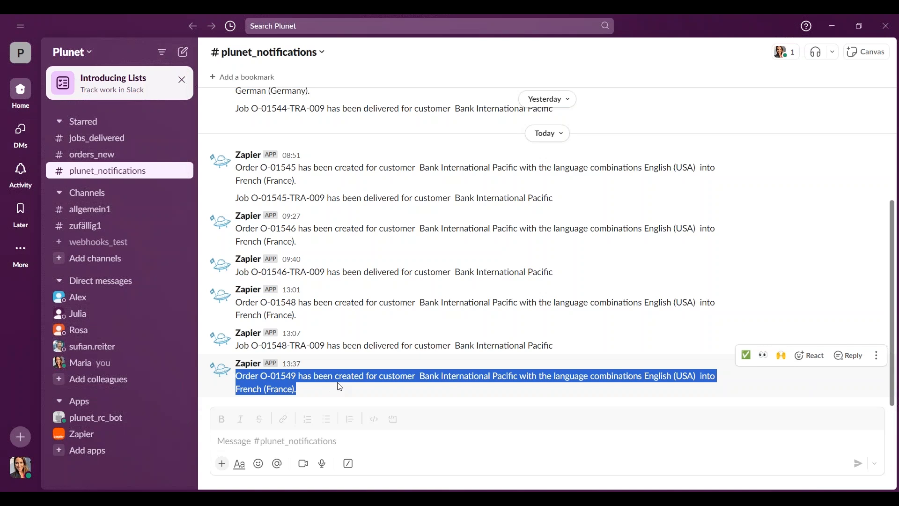
pyautogui.click(832, 26)
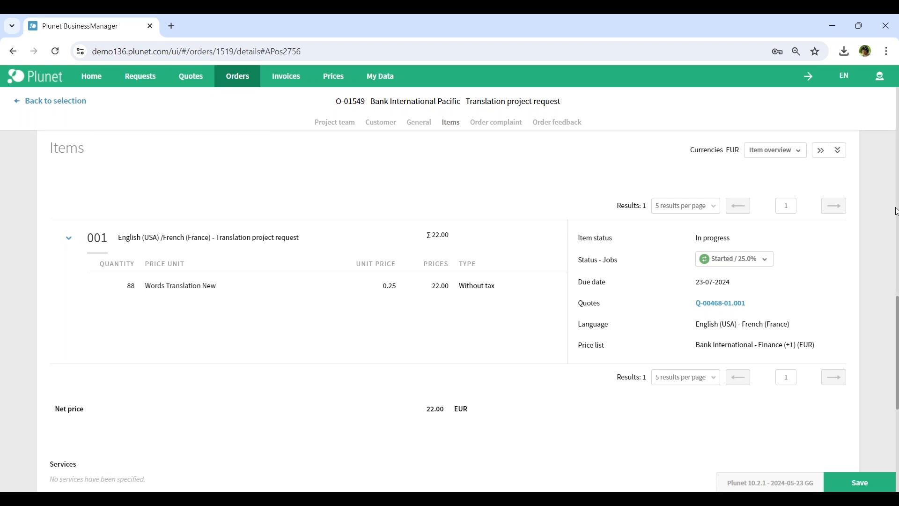
# Log out of the customer portal and log in as the translator, filling in the saved user name and password.
pyautogui.click(883, 84)
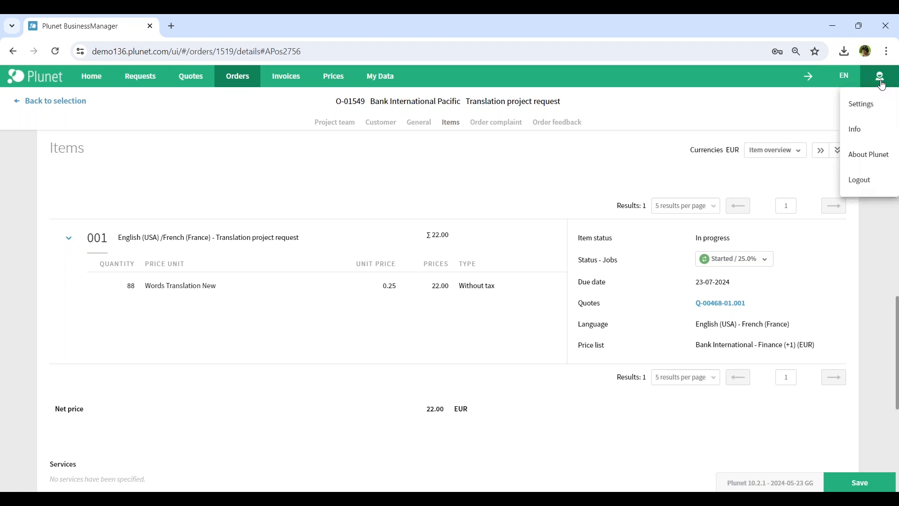
pyautogui.click(860, 180)
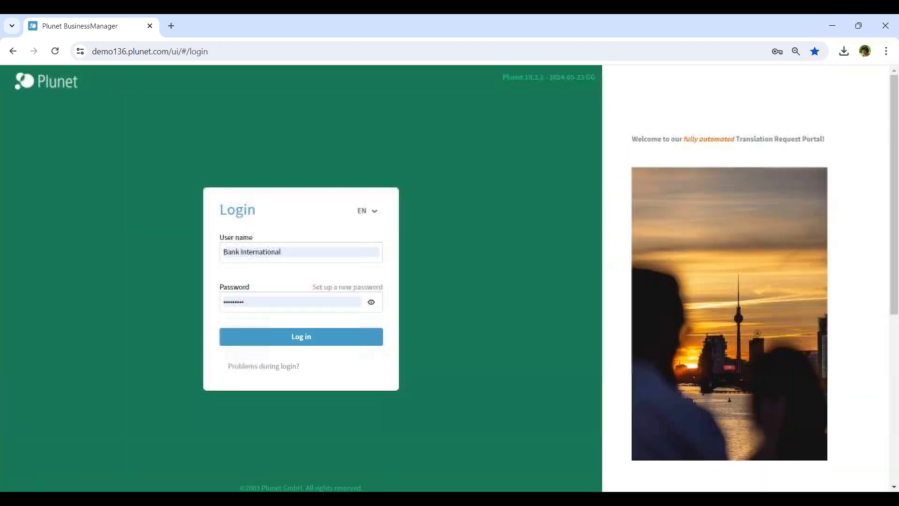
pyautogui.click(315, 251)
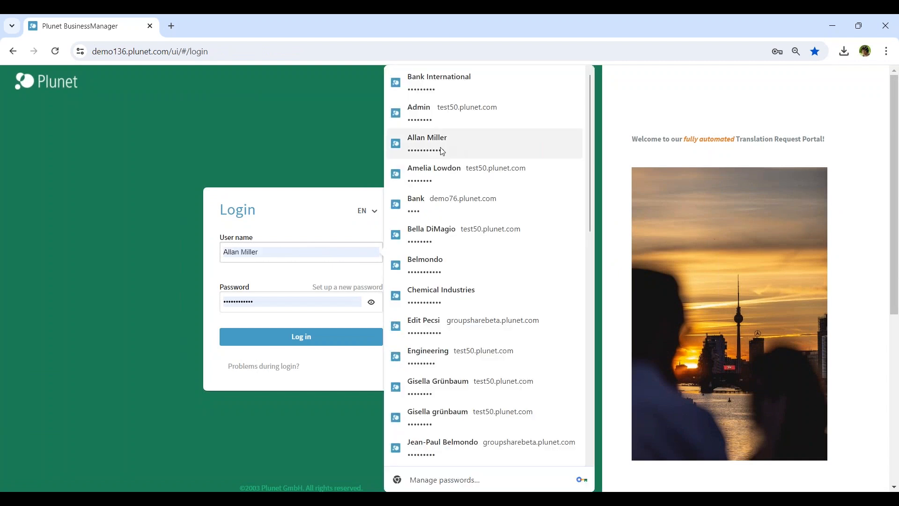
pyautogui.click(442, 150)
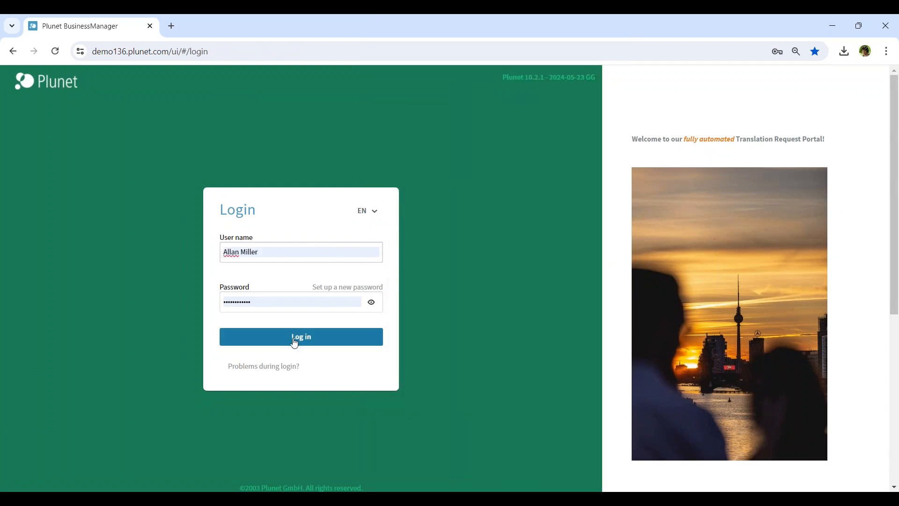
pyautogui.click(295, 344)
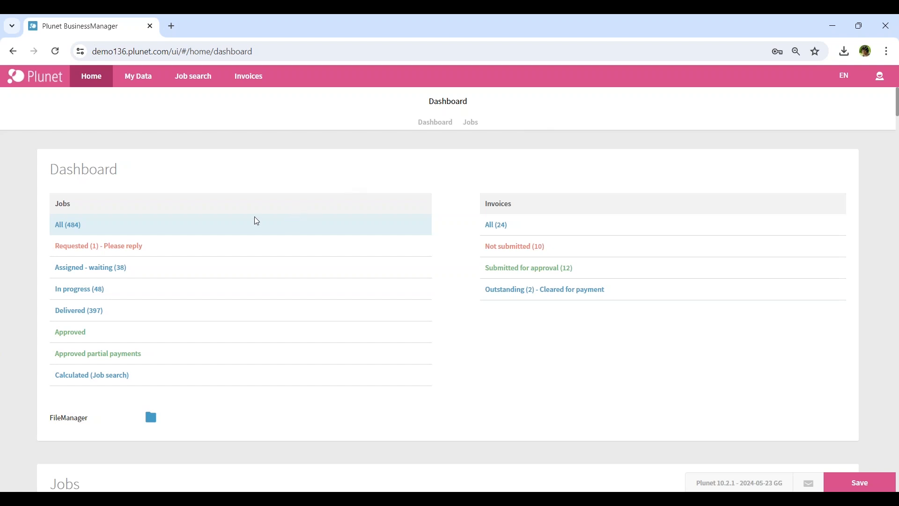
# Open the requested job for "Translation project request" and review its start and due dates, work instructions and source files.
pyautogui.click(85, 252)
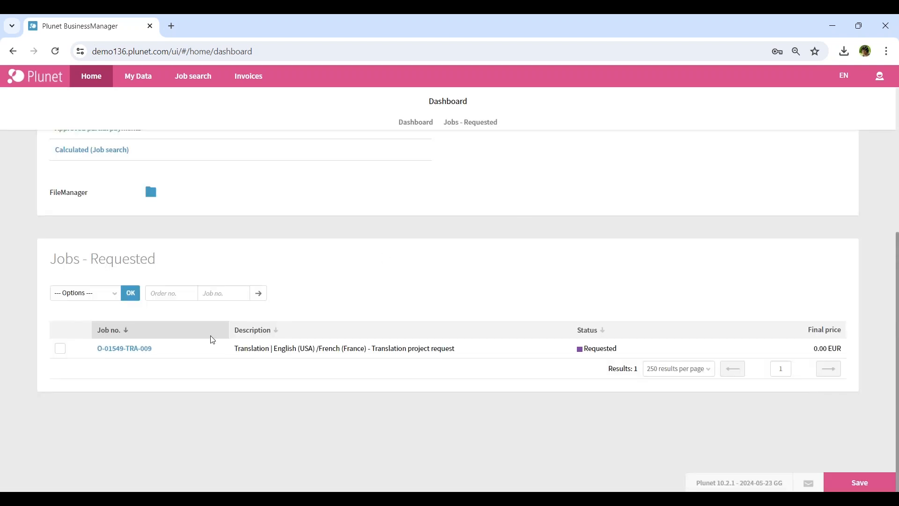
pyautogui.click(126, 350)
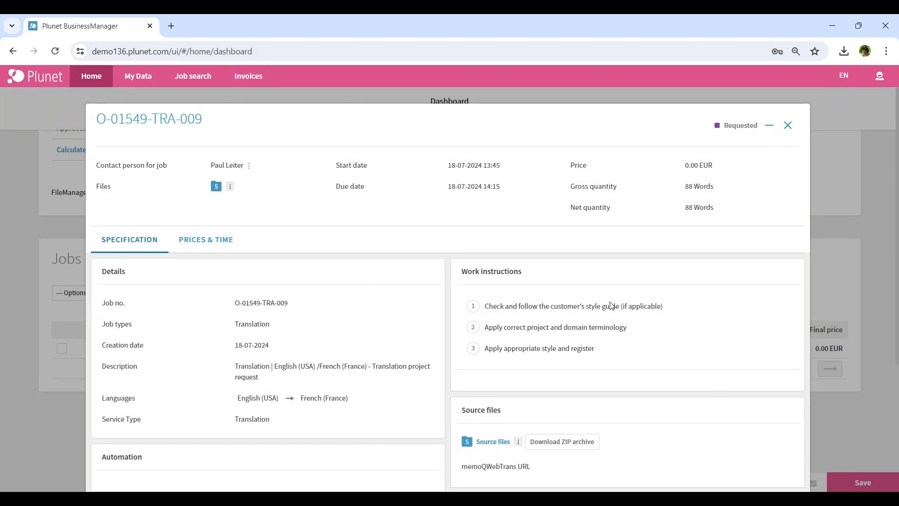
pyautogui.scroll(-3, 612, 305)
pyautogui.scroll(3, 582, 273)
pyautogui.doubleClick(492, 167)
pyautogui.click(487, 193)
pyautogui.doubleClick(488, 193)
pyautogui.scroll(-4, 710, 231)
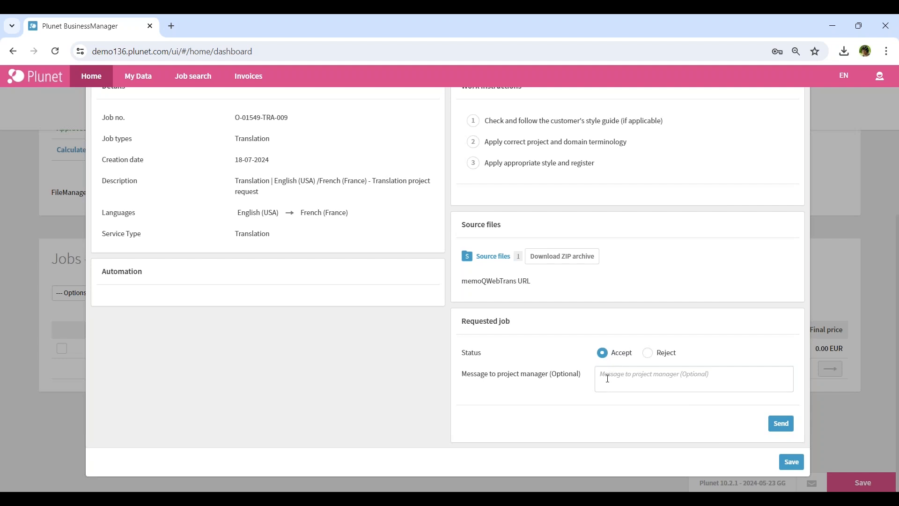
# Send the reply accepting the requested job, check its updated status, and close the job window.
pyautogui.click(783, 427)
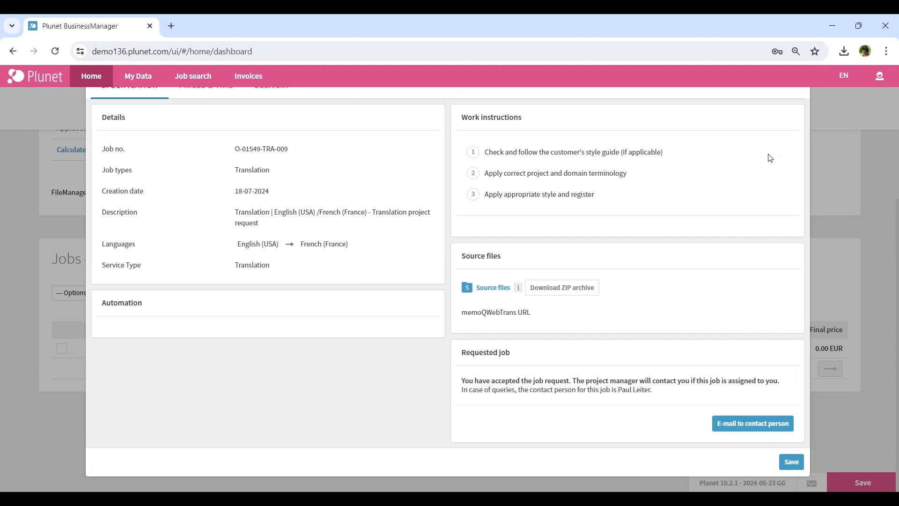
pyautogui.scroll(3, 770, 158)
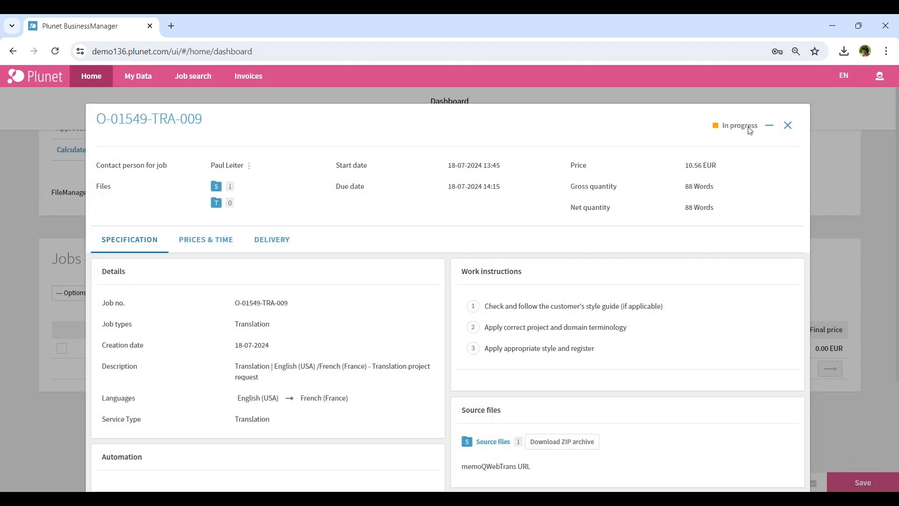
pyautogui.click(788, 126)
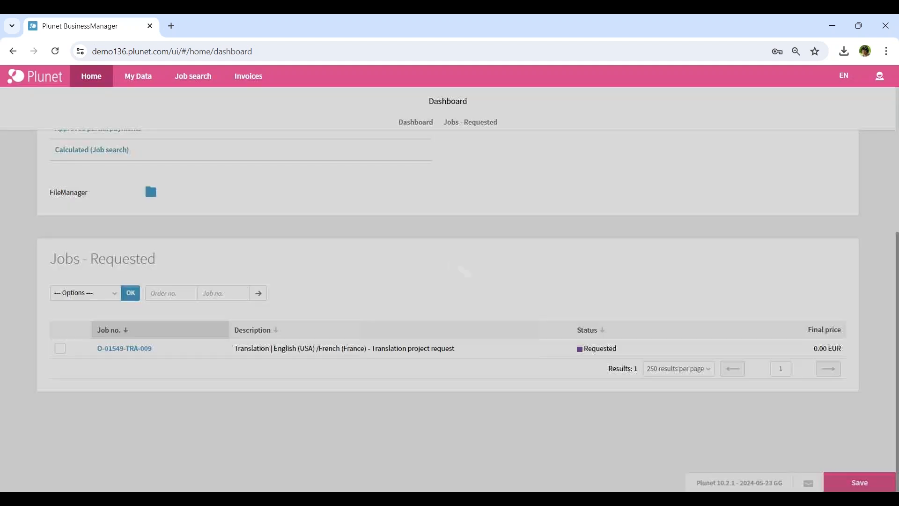
# List the in-progress jobs, open the one for "Translation project request", and follow its memoQWebTrans link.
pyautogui.scroll(5, 385, 346)
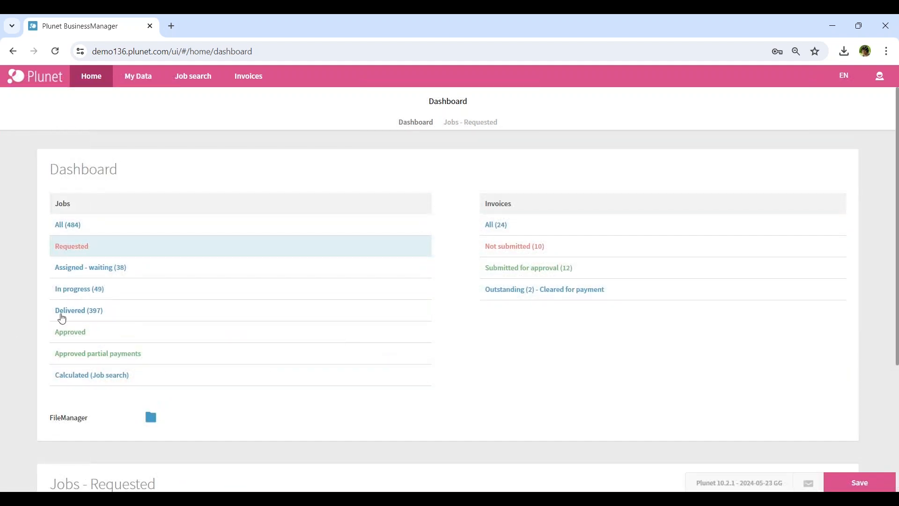
pyautogui.click(83, 290)
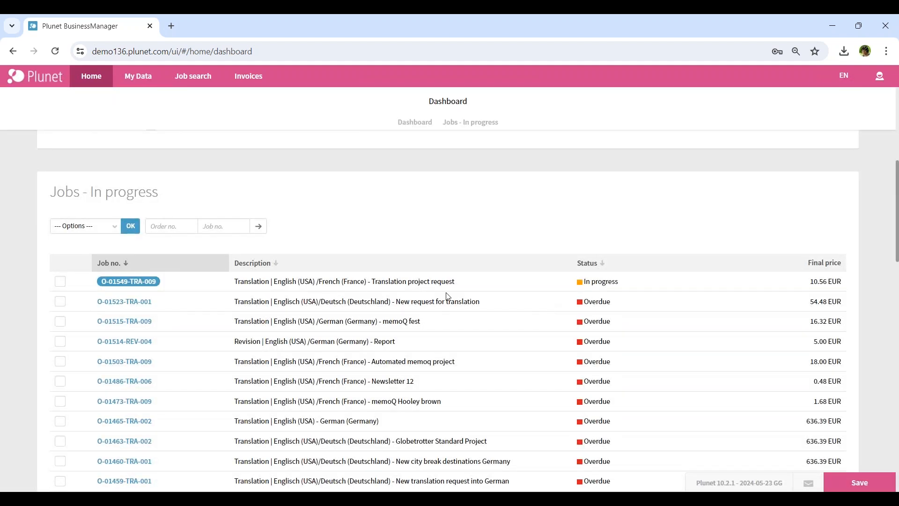
pyautogui.click(126, 281)
pyautogui.scroll(-1, 674, 264)
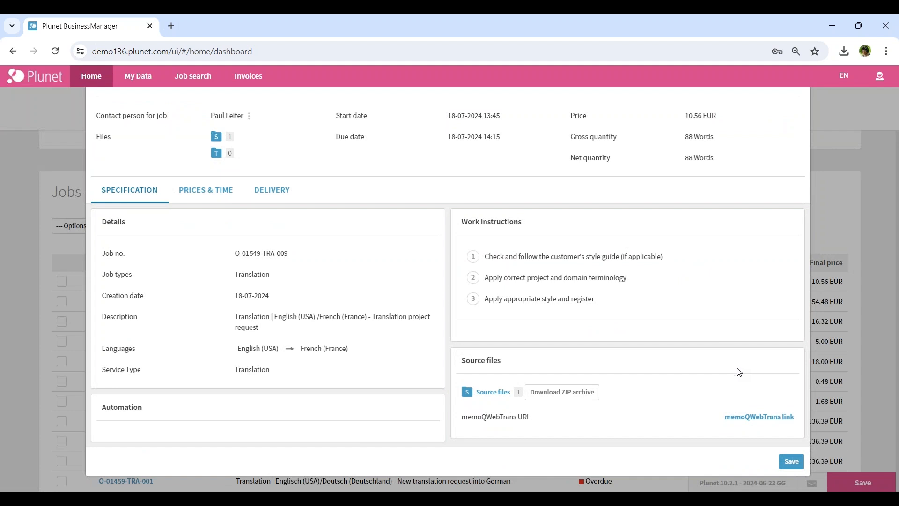
pyautogui.click(749, 425)
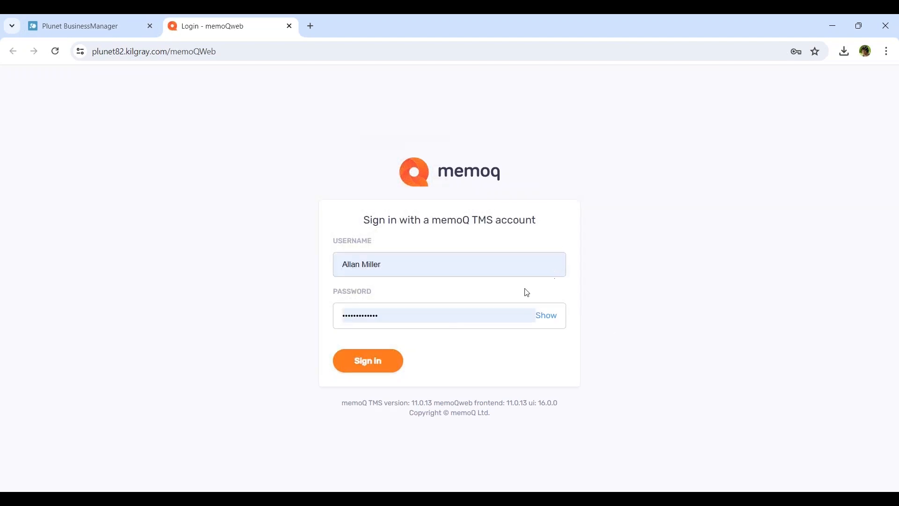
# Sign in to memoQ with the prefilled credentials and search the ongoing online tasks for "Translation project".
pyautogui.click(367, 368)
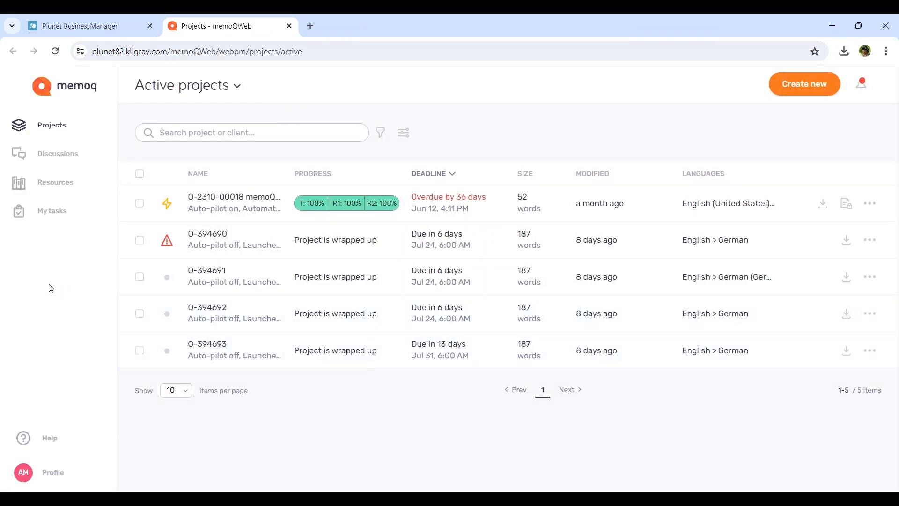
pyautogui.click(57, 219)
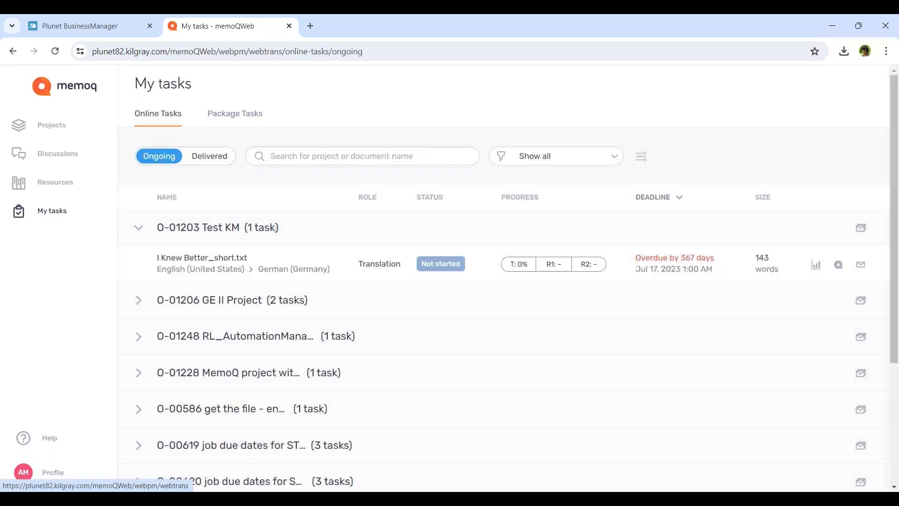
pyautogui.write('Tr')
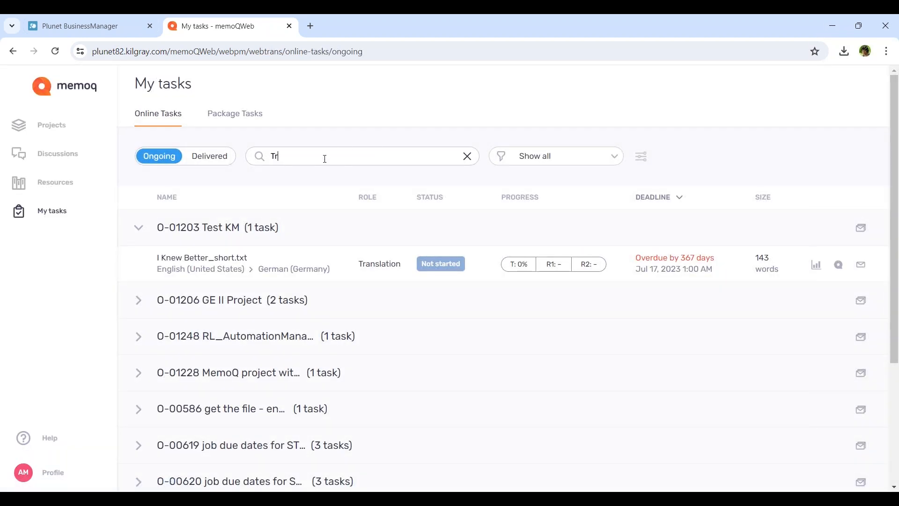
pyautogui.write('anslation project')
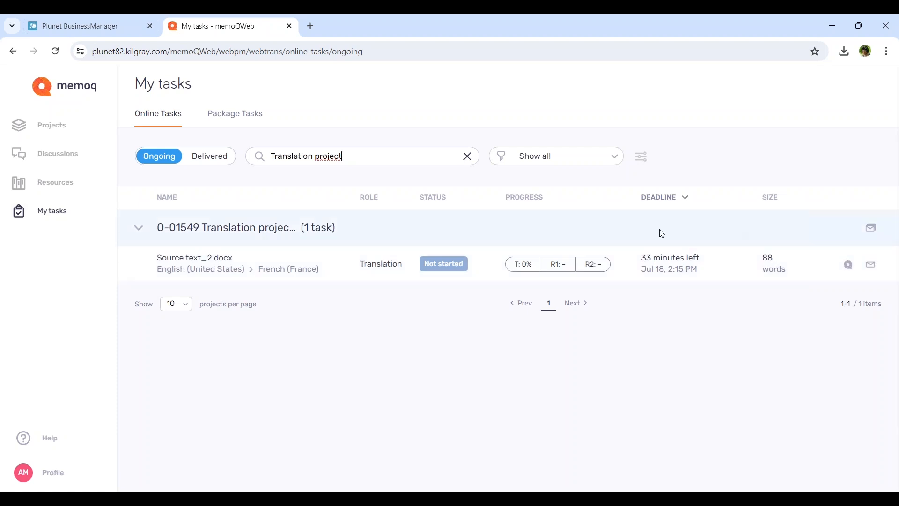
# Open Source text_2.docx for translation, confirm all six segments, and dismiss the missing translation memory notice with Do not show again.
pyautogui.click(183, 258)
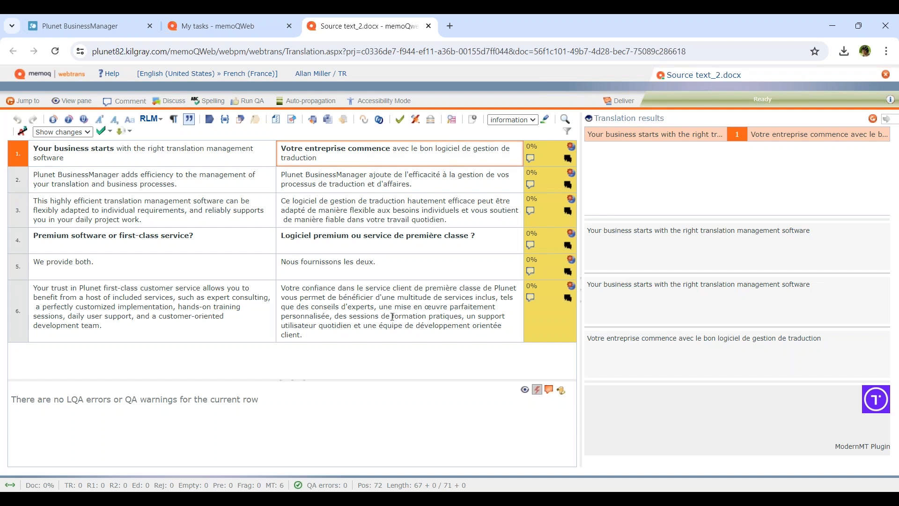
pyautogui.moveTo(331, 336); pyautogui.dragTo(112, 153)
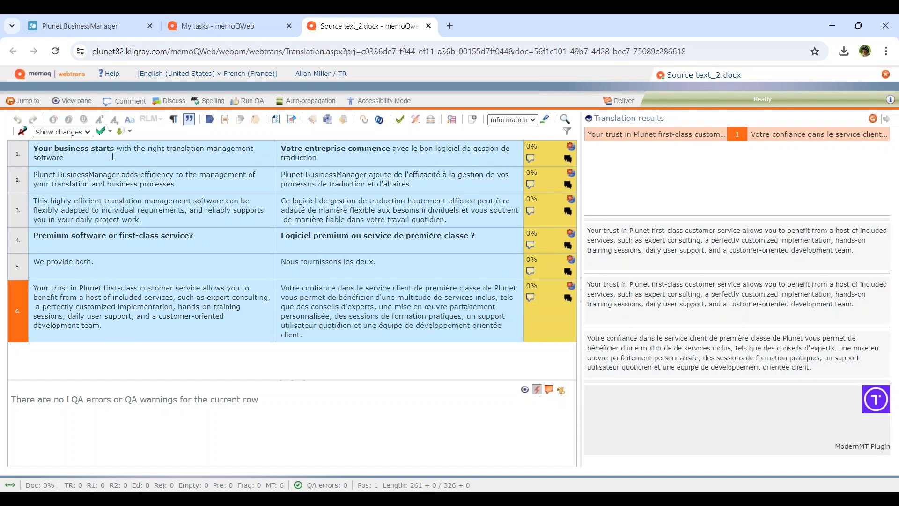
pyautogui.hotkey('ctrl', 'Return')
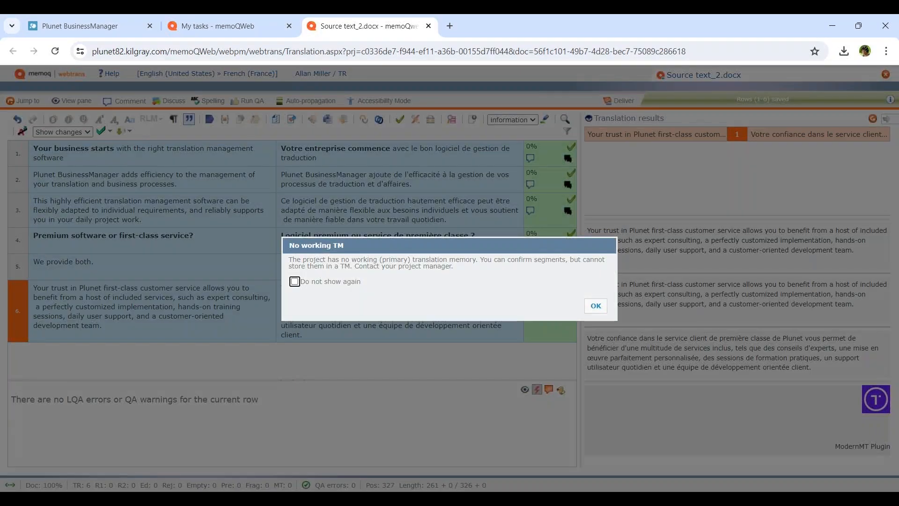
pyautogui.click(295, 282)
pyautogui.click(595, 307)
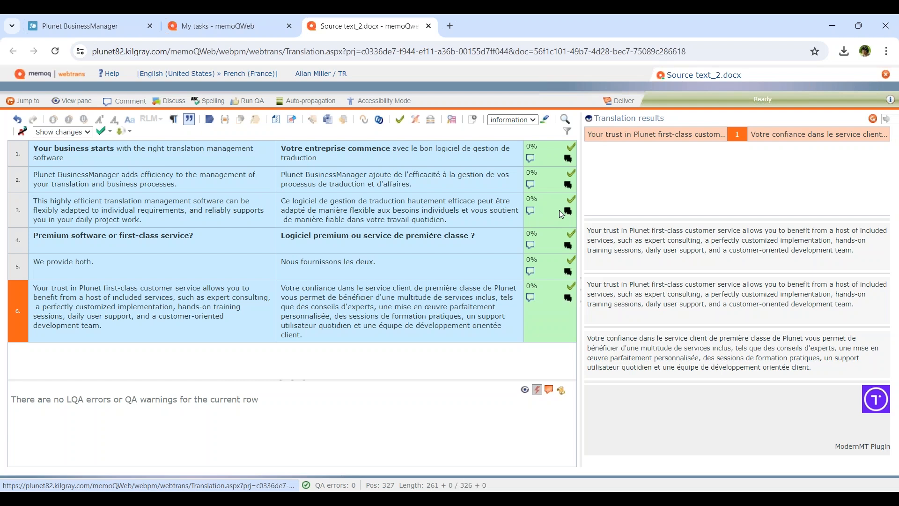
# Deliver the document as fine with closing on success, and return to Plunet to close the job window.
pyautogui.click(624, 102)
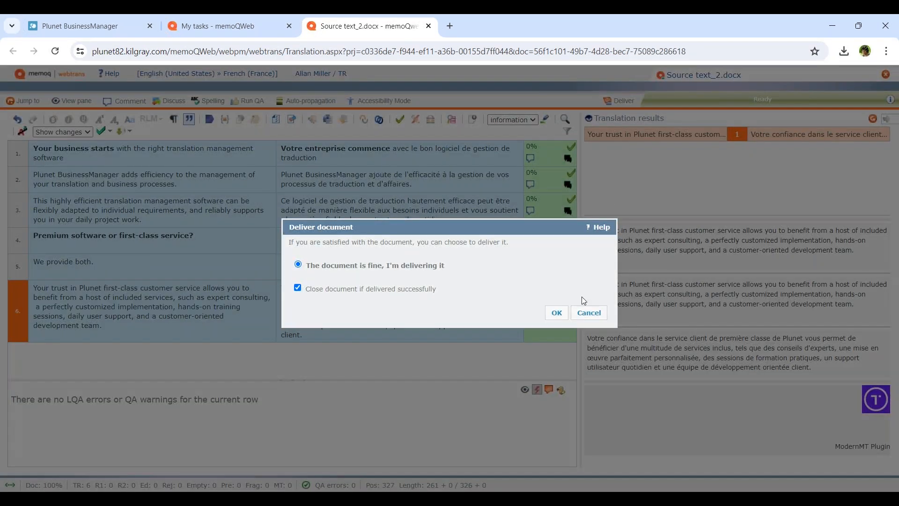
pyautogui.click(557, 314)
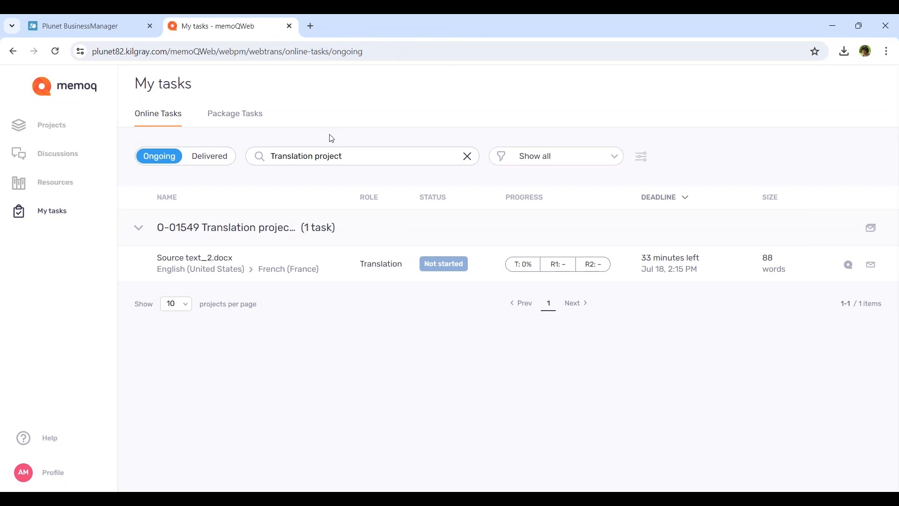
pyautogui.click(111, 30)
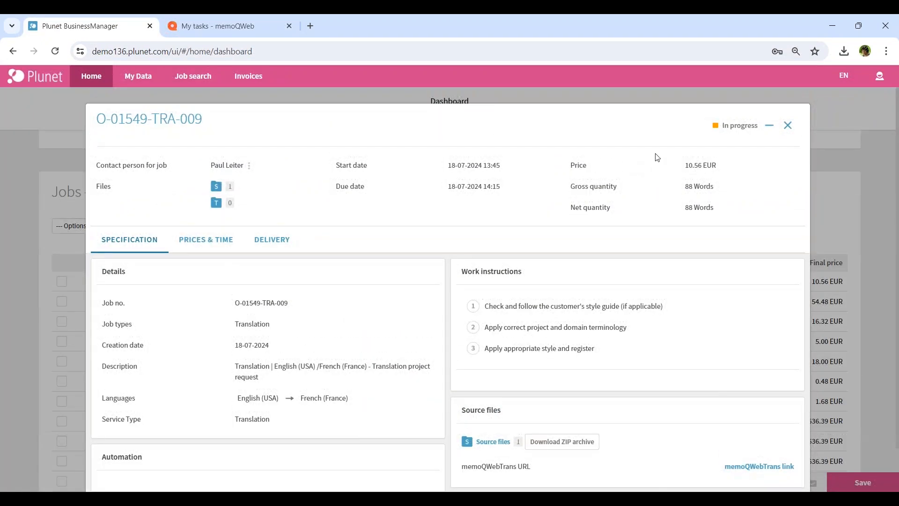
pyautogui.click(788, 125)
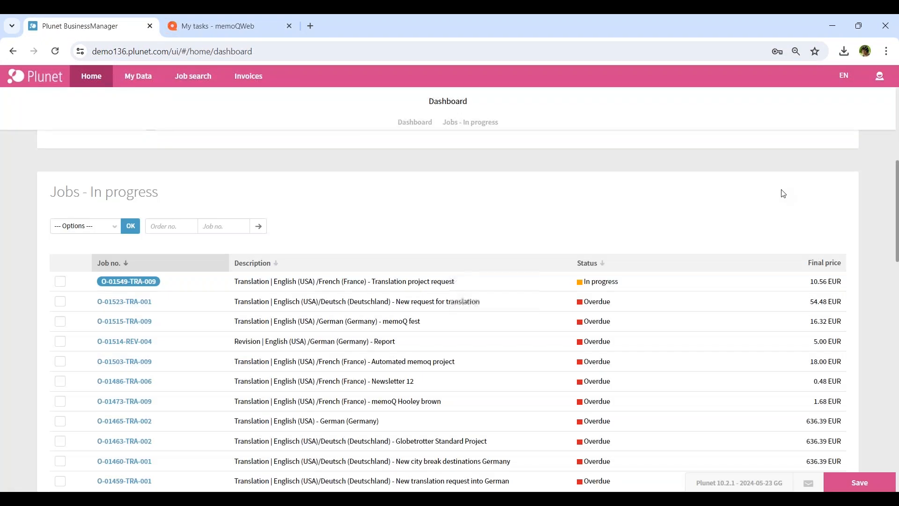
# Log out of the translator portal and log in as Bank International, filling in the saved user name and password.
pyautogui.click(885, 87)
pyautogui.click(859, 206)
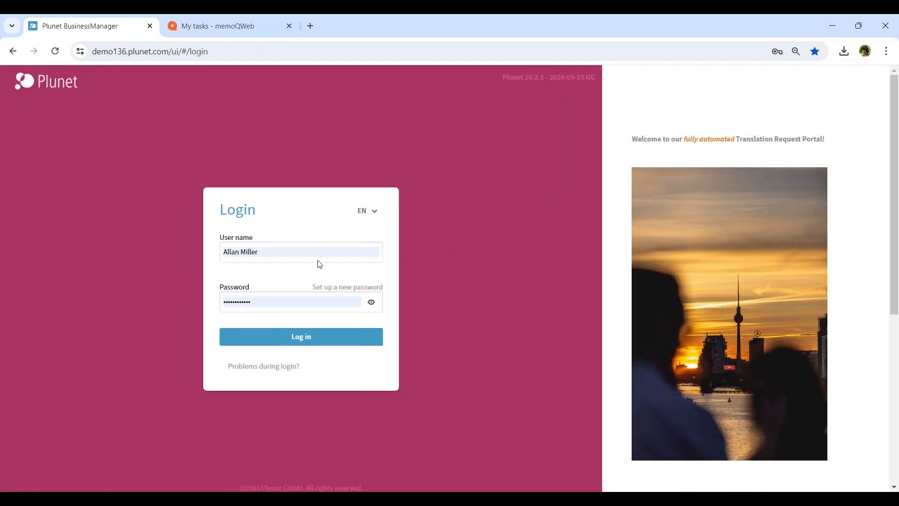
pyautogui.click(308, 253)
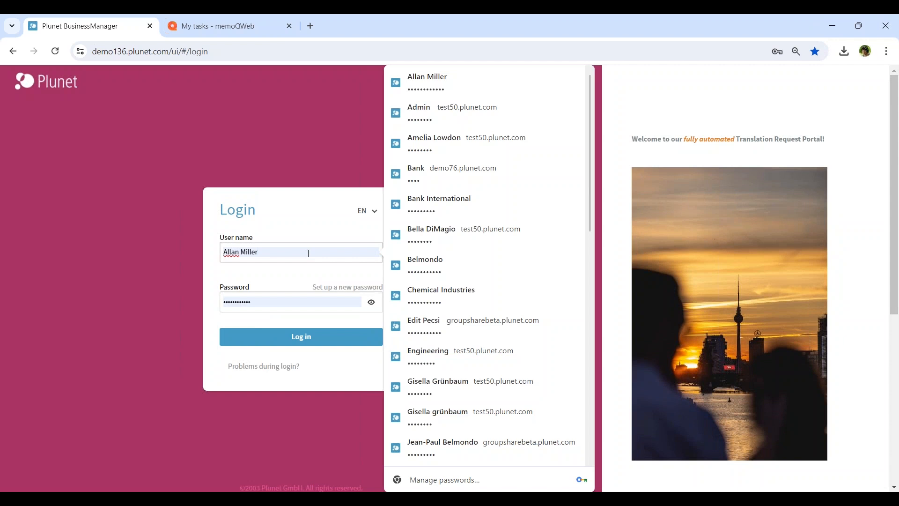
pyautogui.click(443, 212)
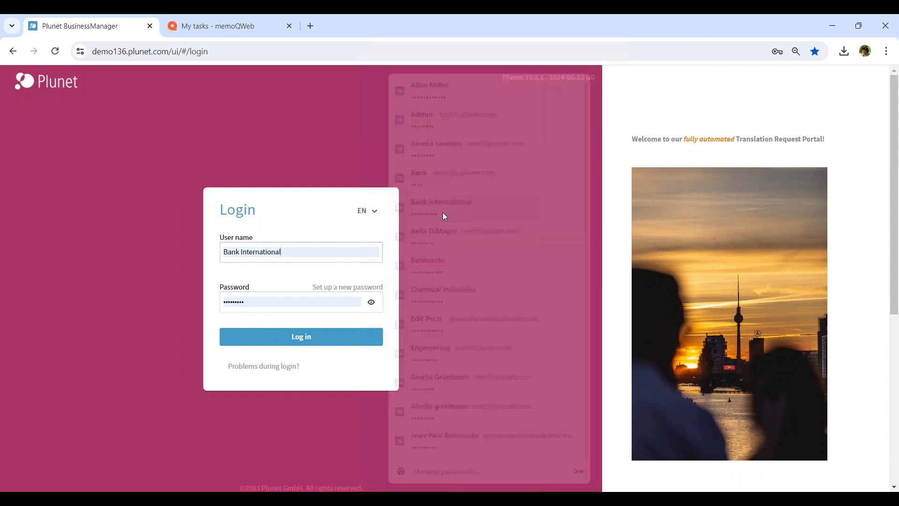
pyautogui.click(312, 338)
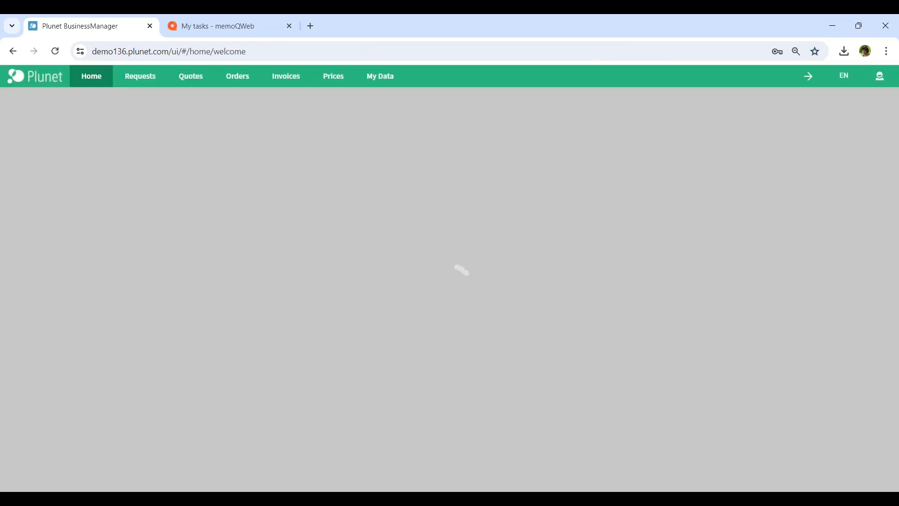
# List the delivered documents under Orders and find the Translation project request order.
pyautogui.scroll(-3, 312, 337)
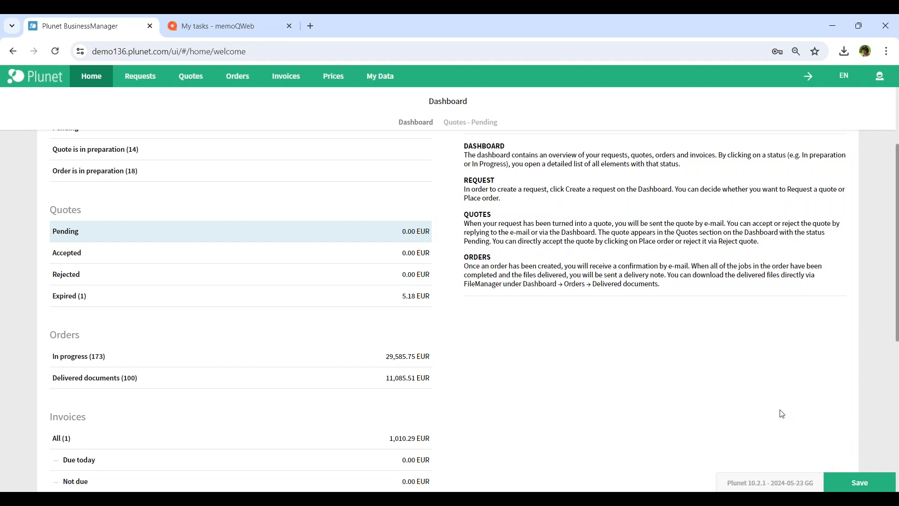
pyautogui.click(116, 385)
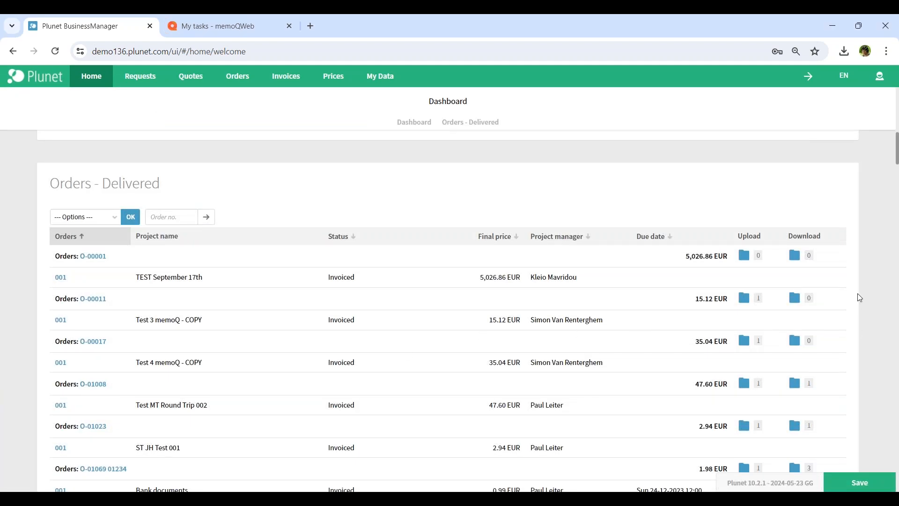
pyautogui.scroll(-15, 861, 294)
pyautogui.scroll(-20, 860, 293)
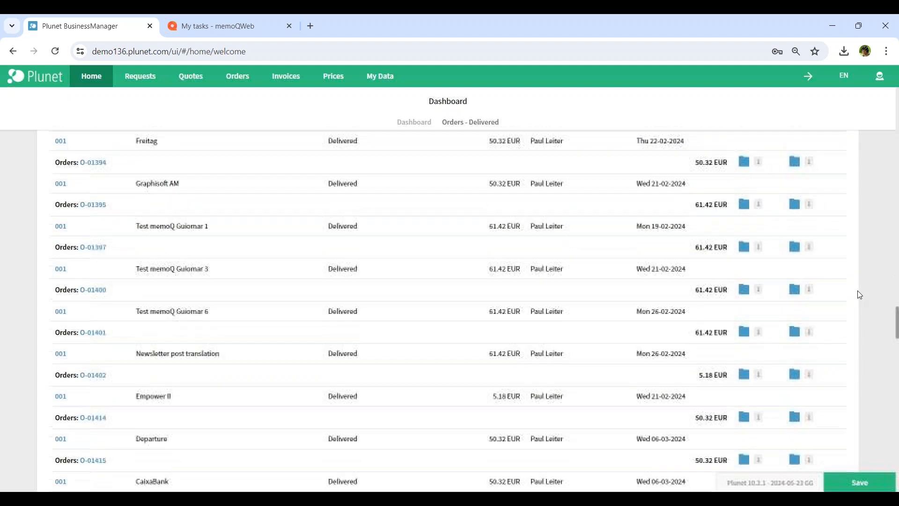
pyautogui.scroll(-8, 856, 296)
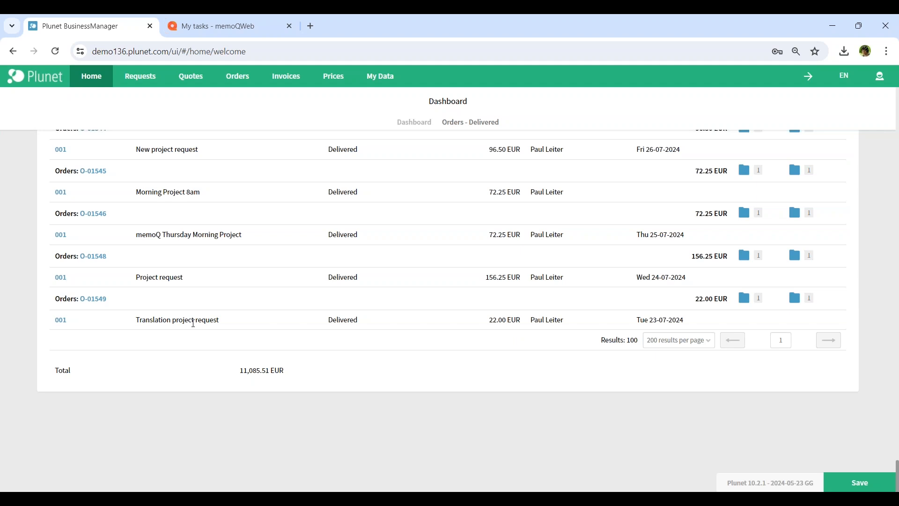
# Download Source text_2-fr-FR from the en-us_fr-fr folder of the Translation project request's deliverables and open it in Word.
pyautogui.click(799, 305)
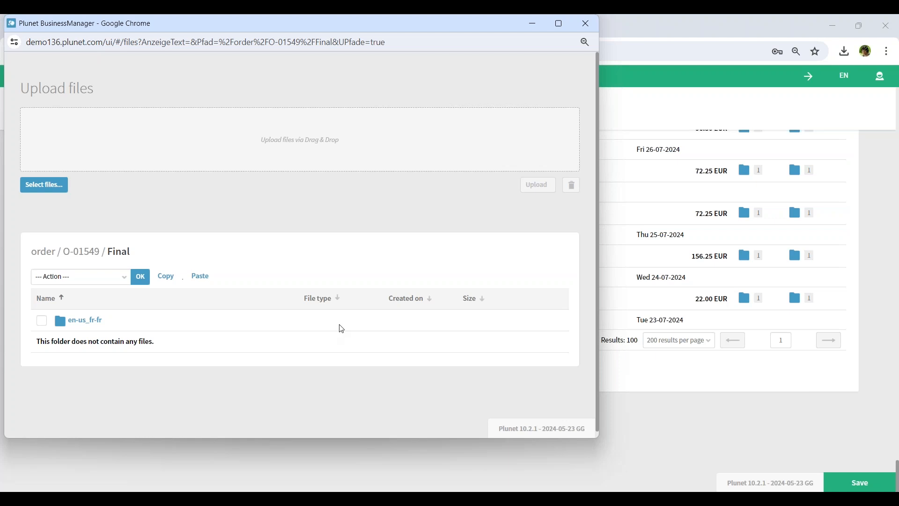
pyautogui.click(82, 323)
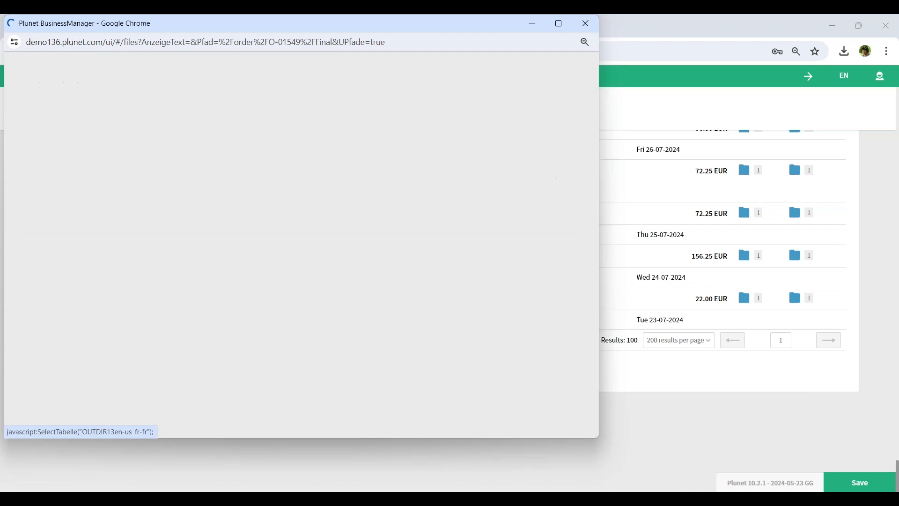
pyautogui.click(89, 323)
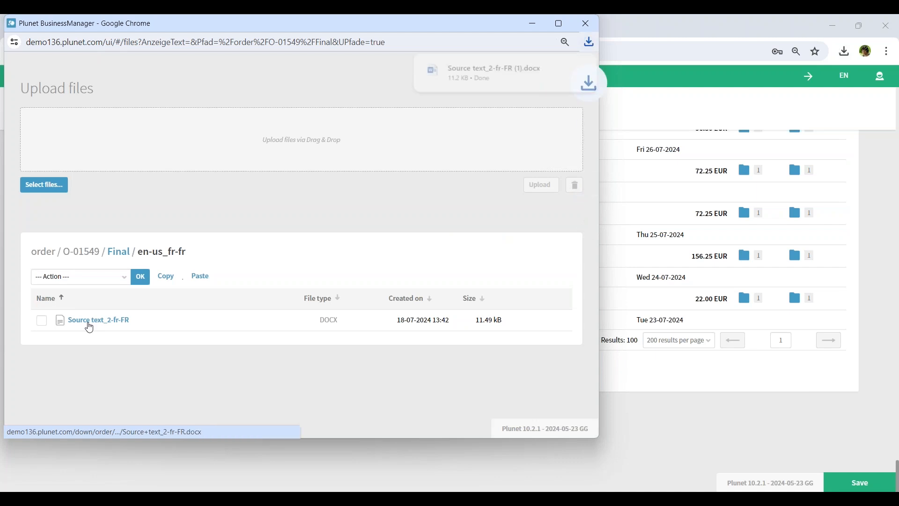
pyautogui.click(482, 72)
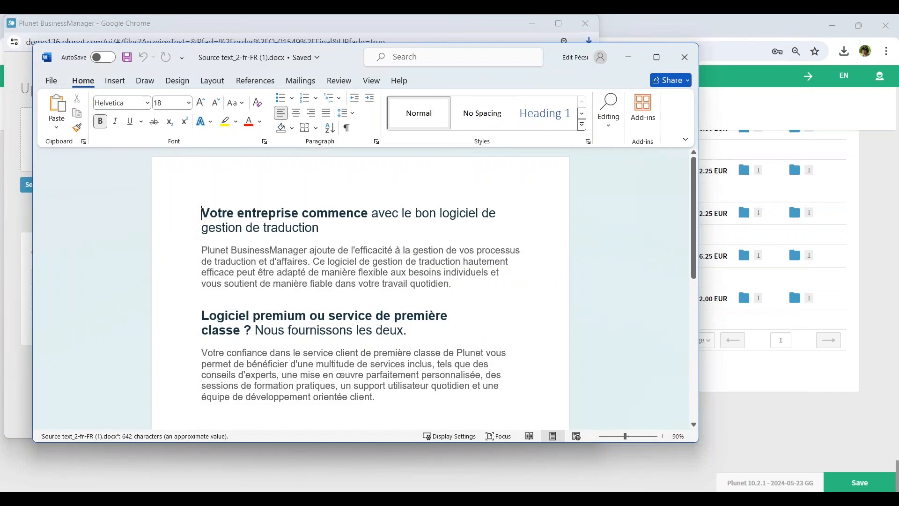
# Look through the French translation, and close both the document and the order's file window.
pyautogui.scroll(-5, 444, 302)
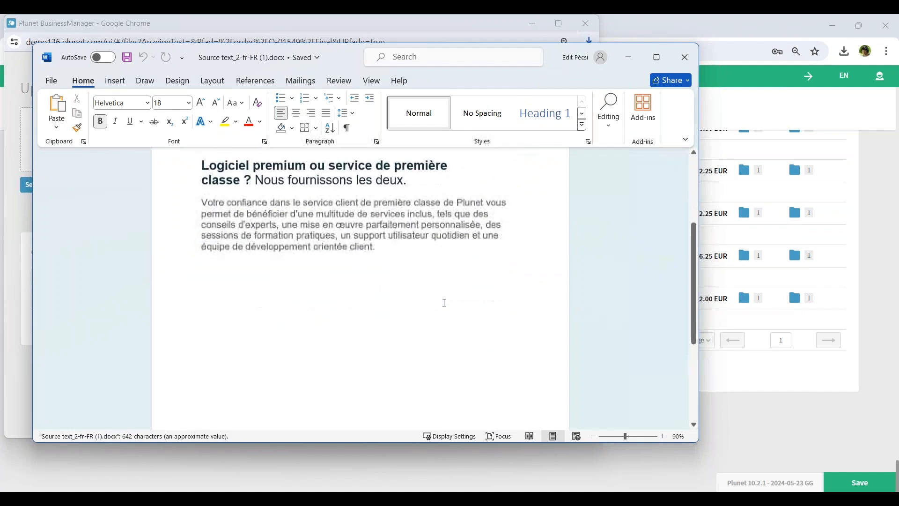
pyautogui.scroll(5, 445, 303)
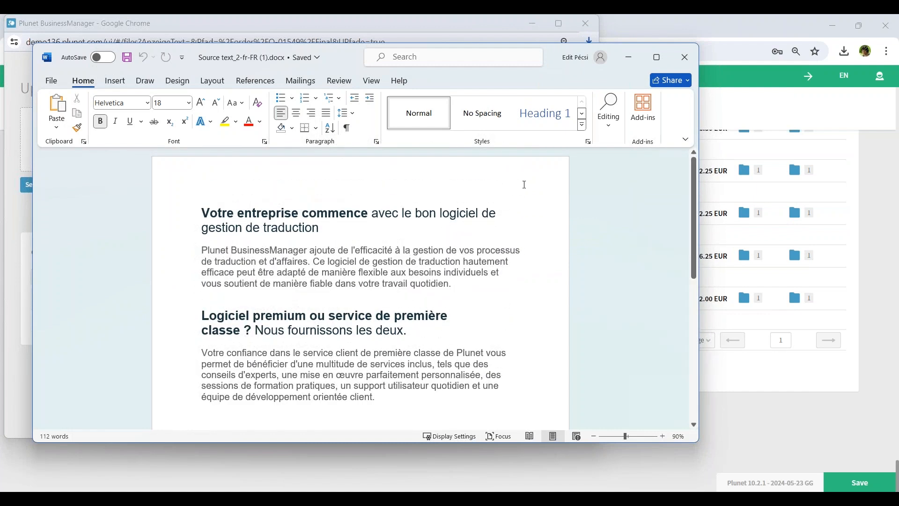
pyautogui.click(688, 62)
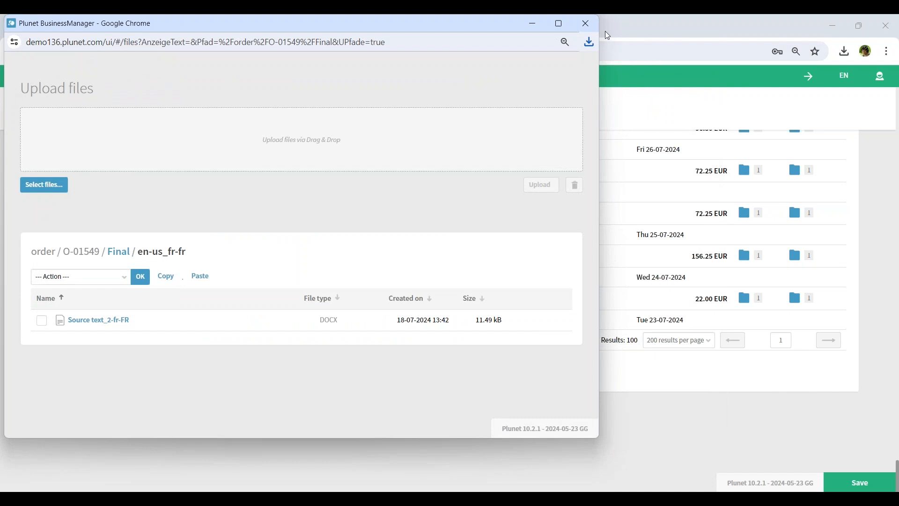
pyautogui.click(586, 23)
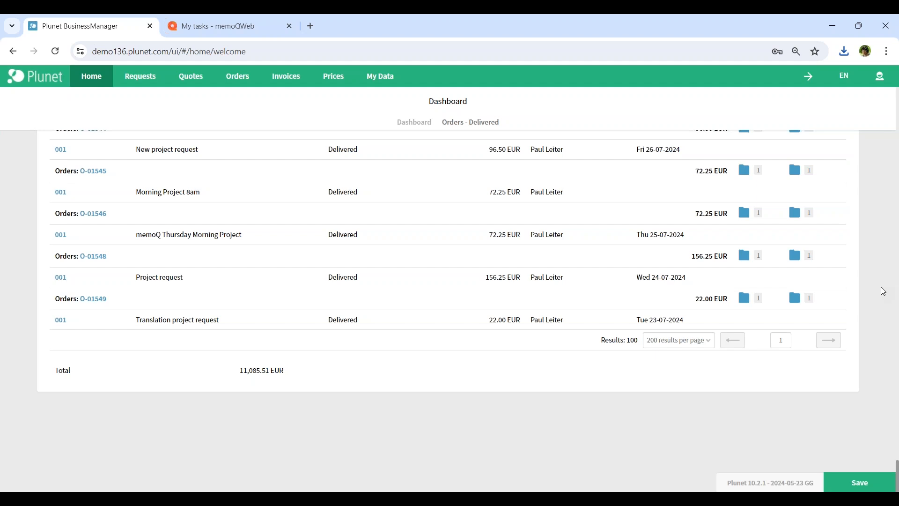
# Log out of the customer portal, log in with the project manager's saved user name and password, and dismiss the outbox notice.
pyautogui.click(883, 84)
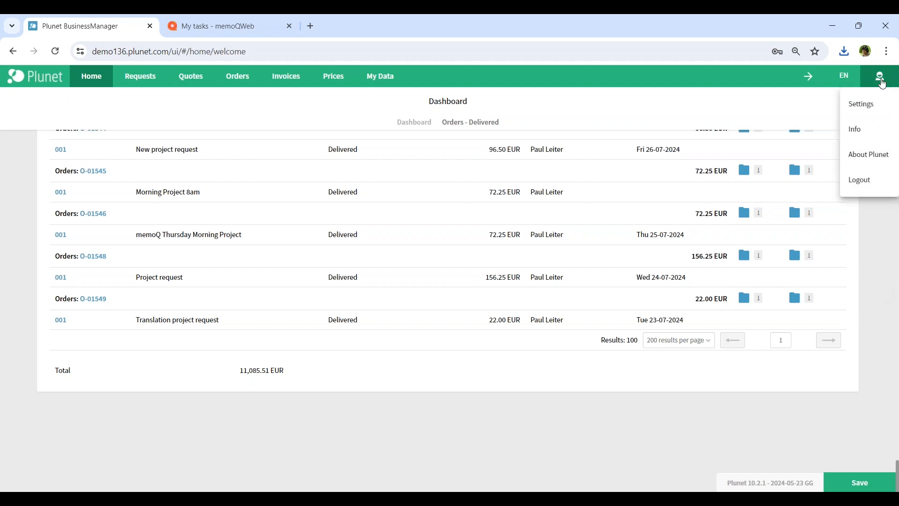
pyautogui.click(864, 186)
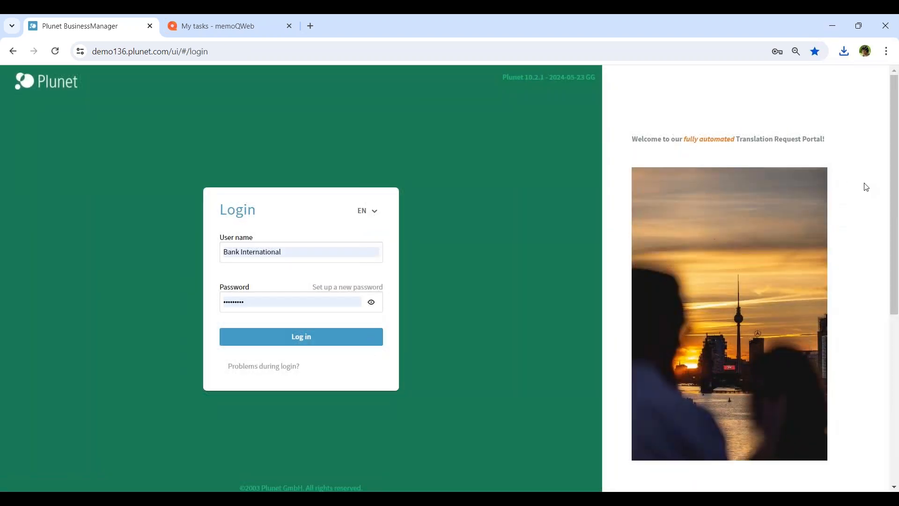
pyautogui.click(314, 249)
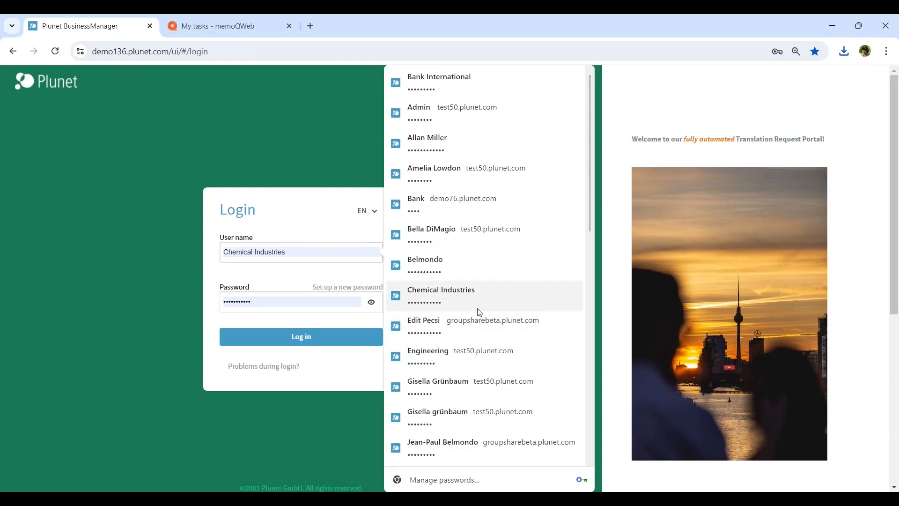
pyautogui.scroll(-5, 492, 260)
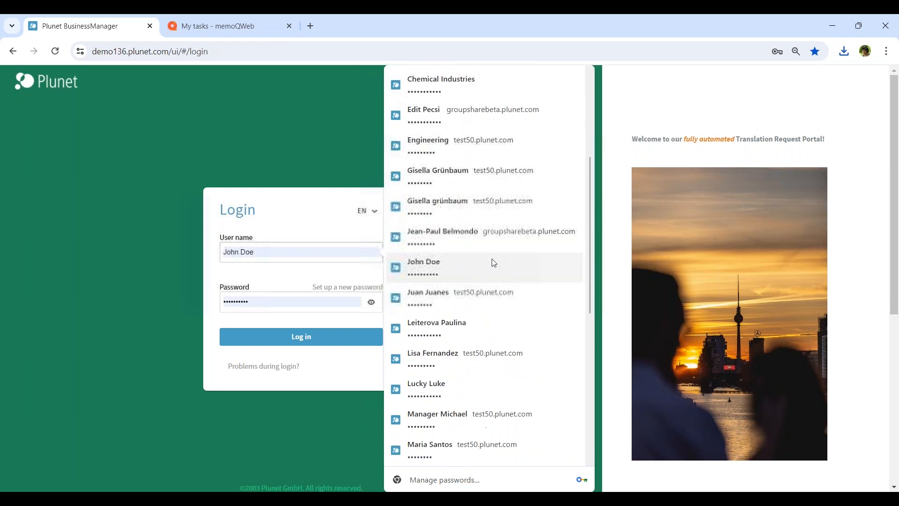
pyautogui.scroll(-6, 494, 266)
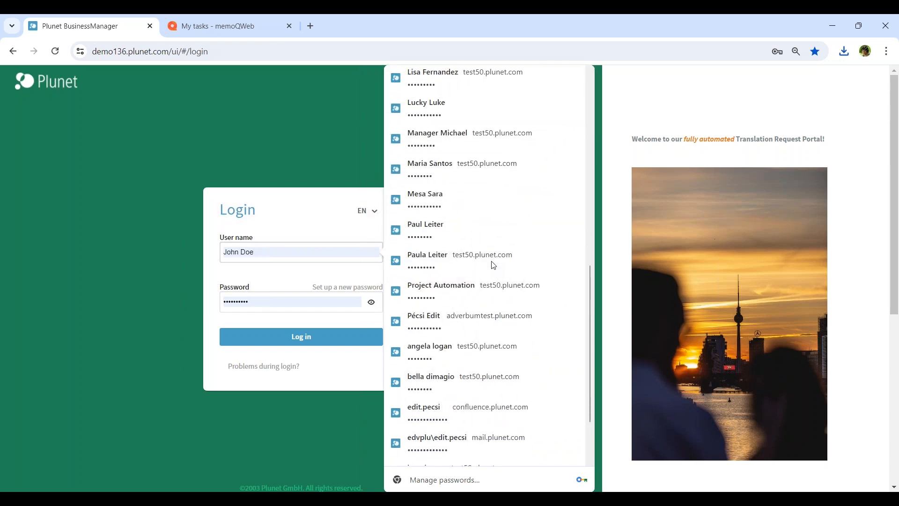
pyautogui.click(440, 238)
pyautogui.click(309, 341)
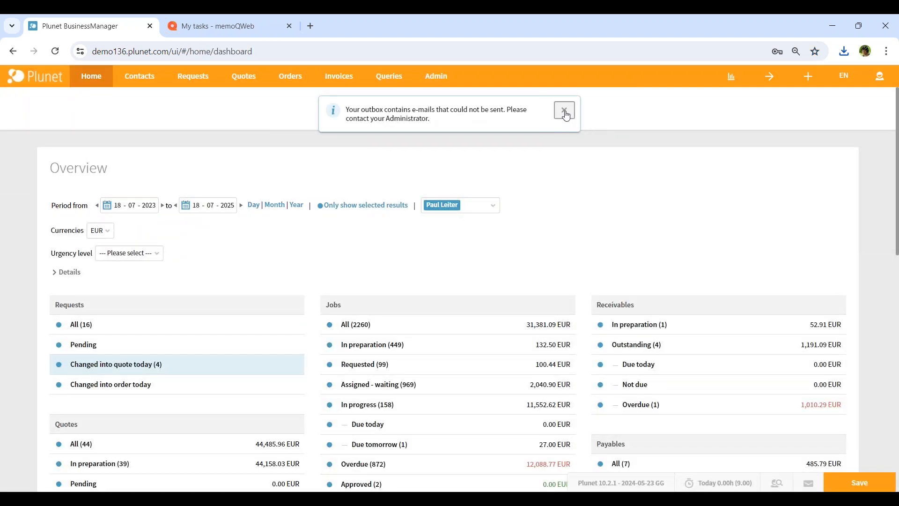
pyautogui.click(563, 115)
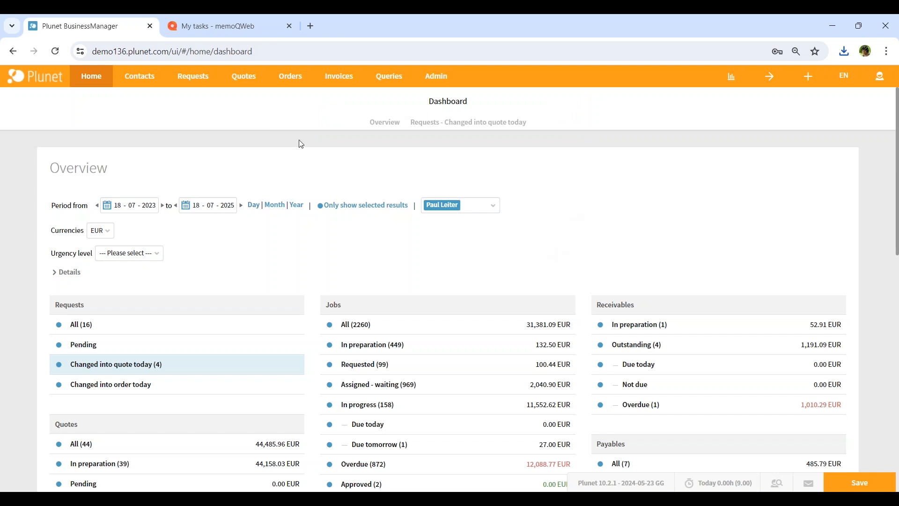
pyautogui.click(771, 76)
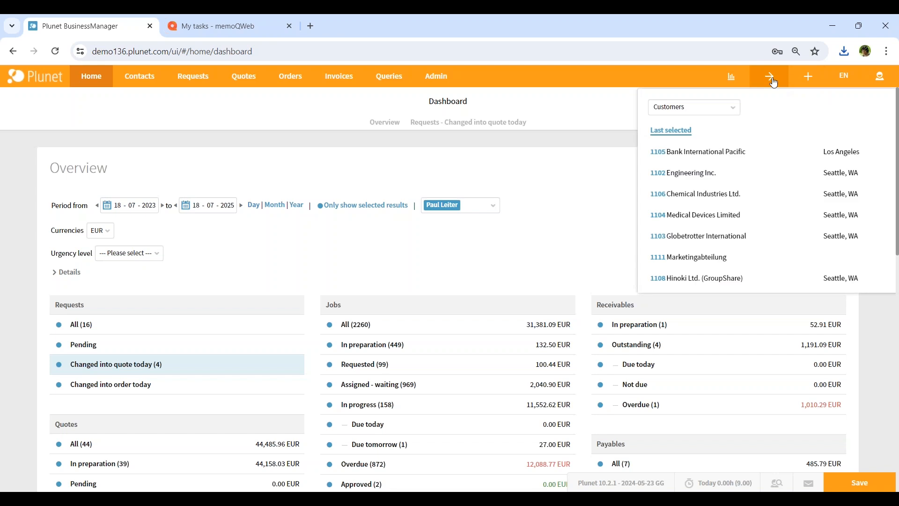
pyautogui.click(735, 115)
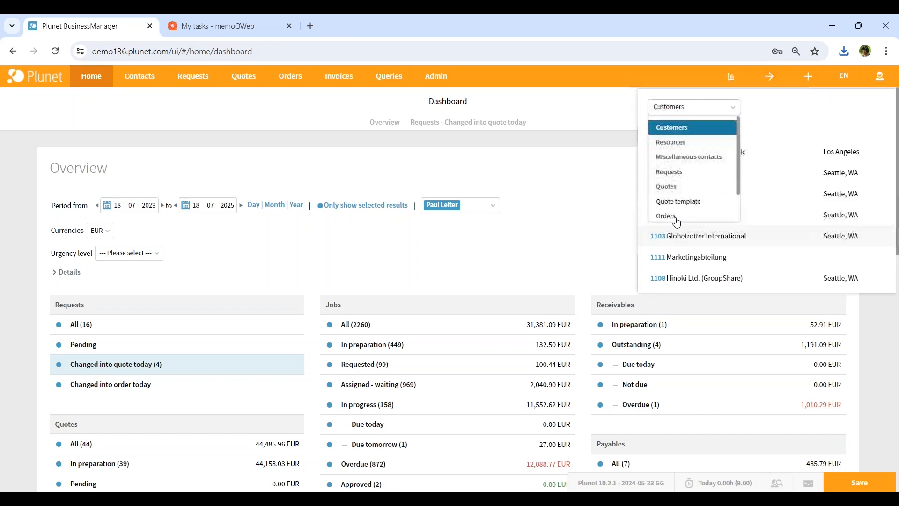
pyautogui.click(662, 216)
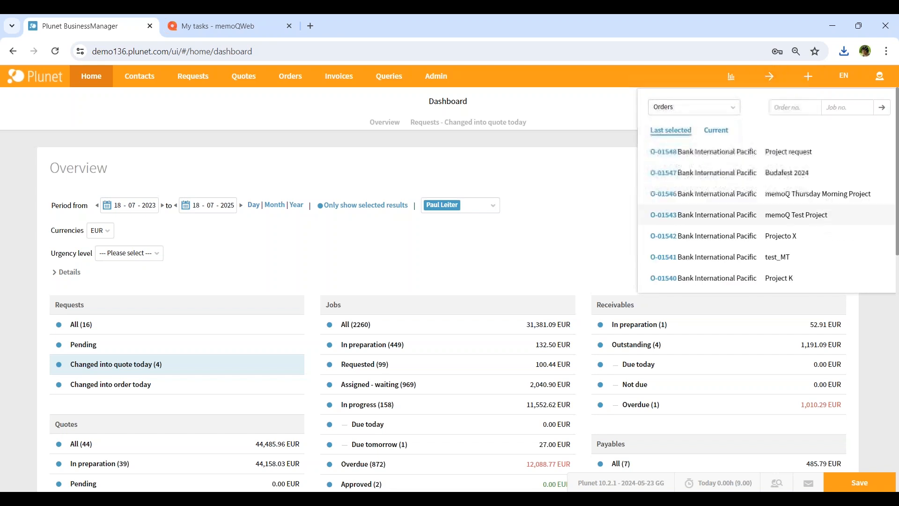
pyautogui.click(559, 214)
# Open the orders status report and set the order creation period by year, from 2024 to 2024.
pyautogui.moveTo(291, 76)
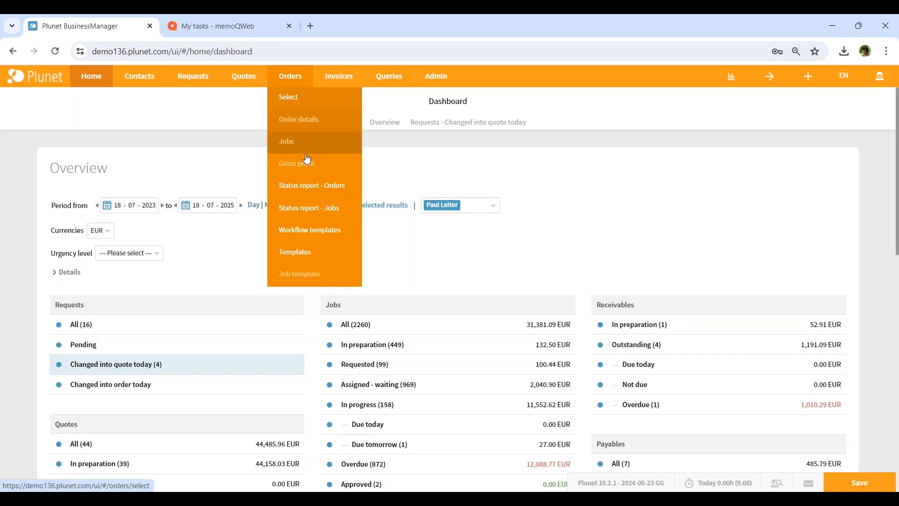
pyautogui.click(301, 183)
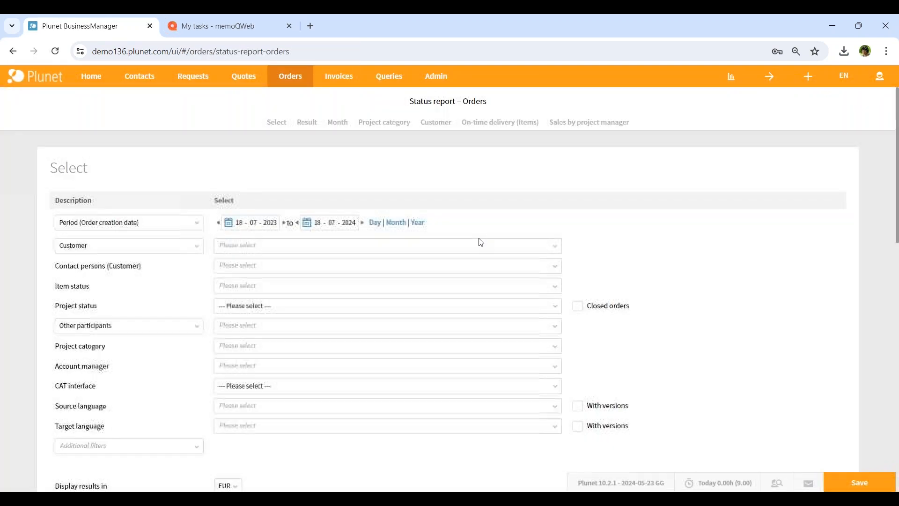
pyautogui.click(417, 225)
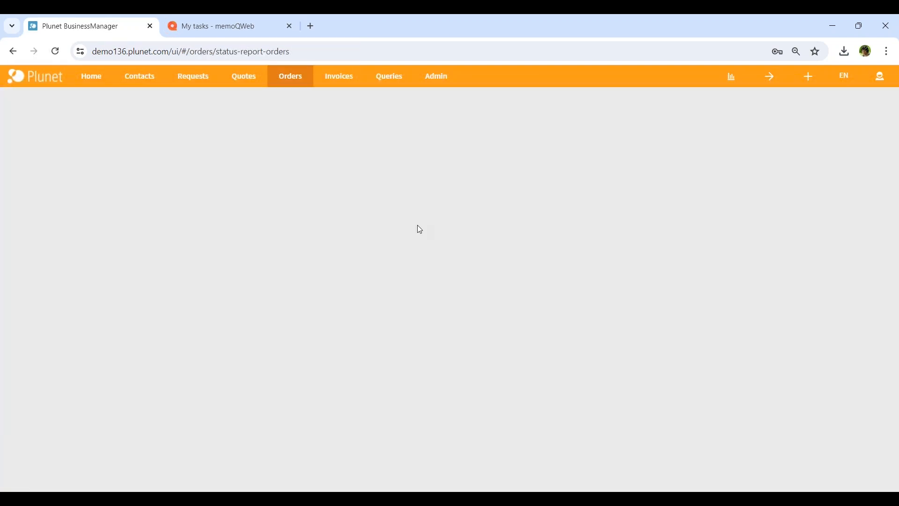
pyautogui.doubleClick(246, 223)
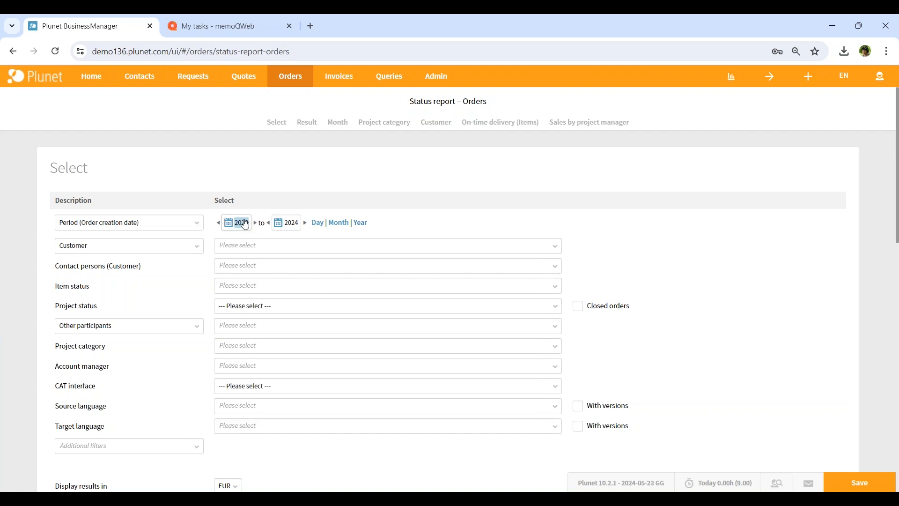
pyautogui.write('2024')
pyautogui.press('Tab')
# Filter the report by the customer Bank International Pacific and update the search.
pyautogui.click(255, 247)
pyautogui.write('ab')
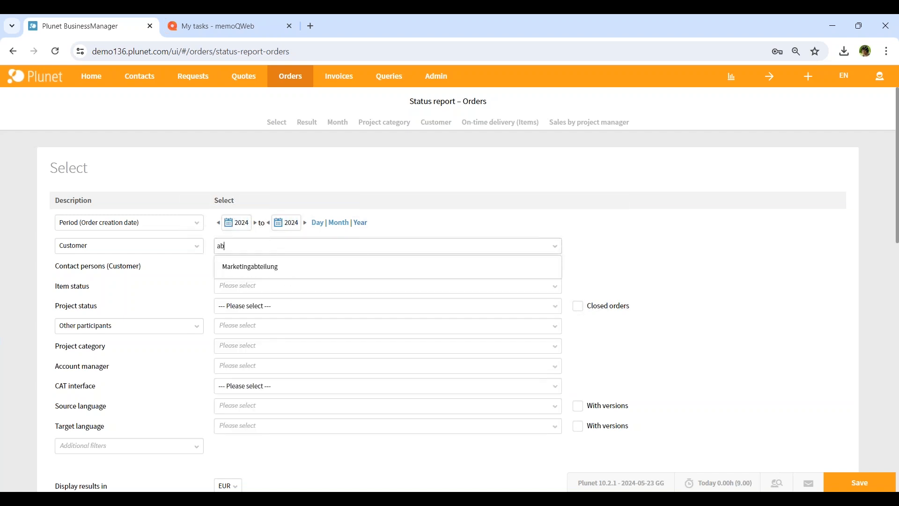
pyautogui.press('BackSpace')
pyautogui.press('BackSpace')
pyautogui.click(261, 268)
pyautogui.scroll(-4, 290, 309)
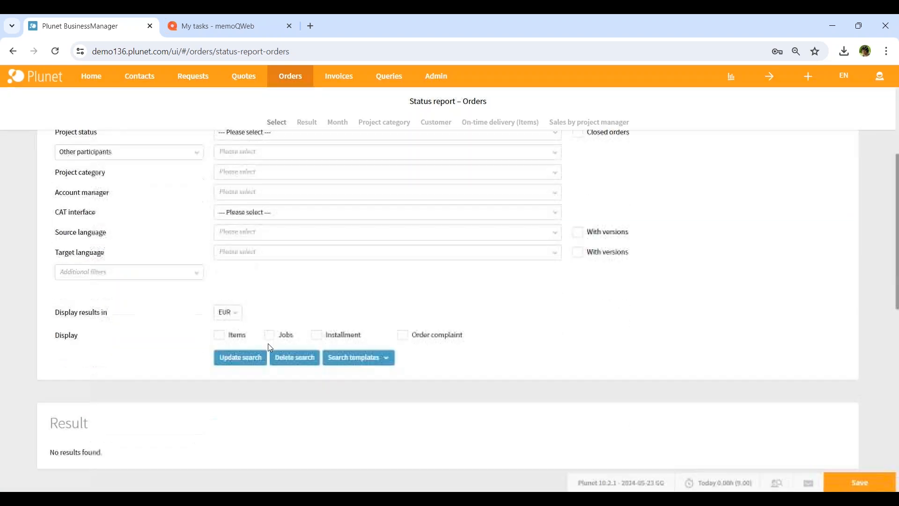
pyautogui.click(241, 357)
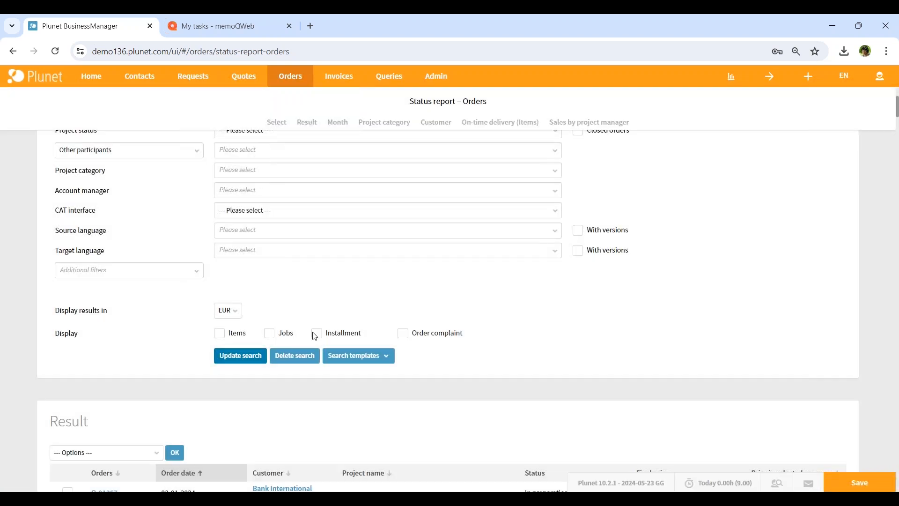
# Open the Translation project request order from the results and check the item and job status in its Items section.
pyautogui.scroll(-20, 487, 316)
pyautogui.scroll(-20, 489, 319)
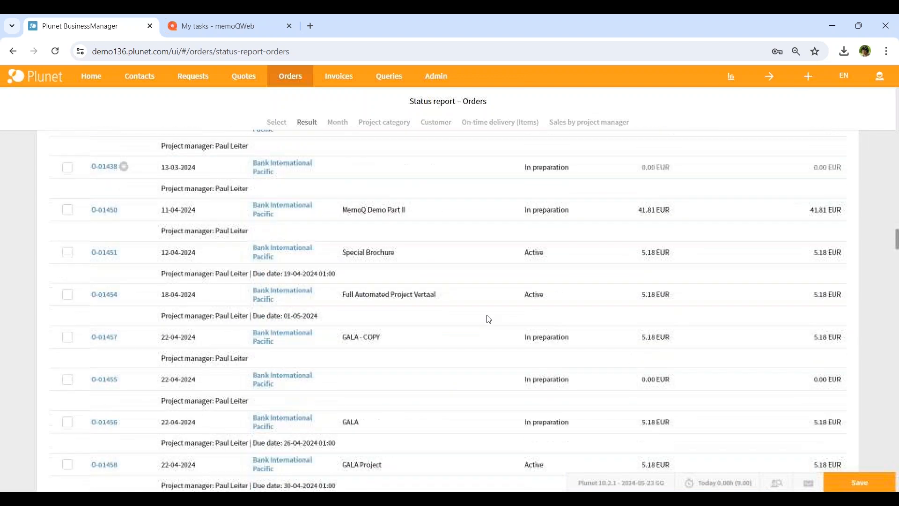
pyautogui.scroll(-20, 481, 347)
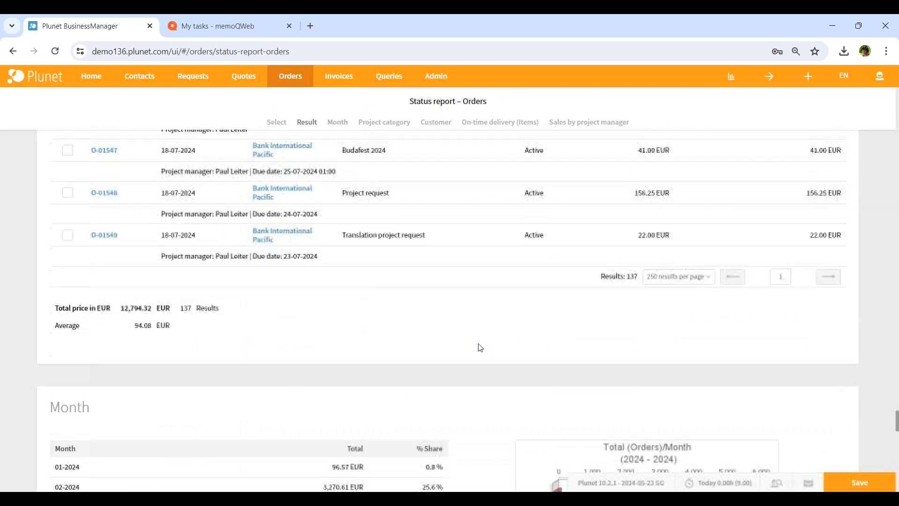
pyautogui.scroll(10, 475, 348)
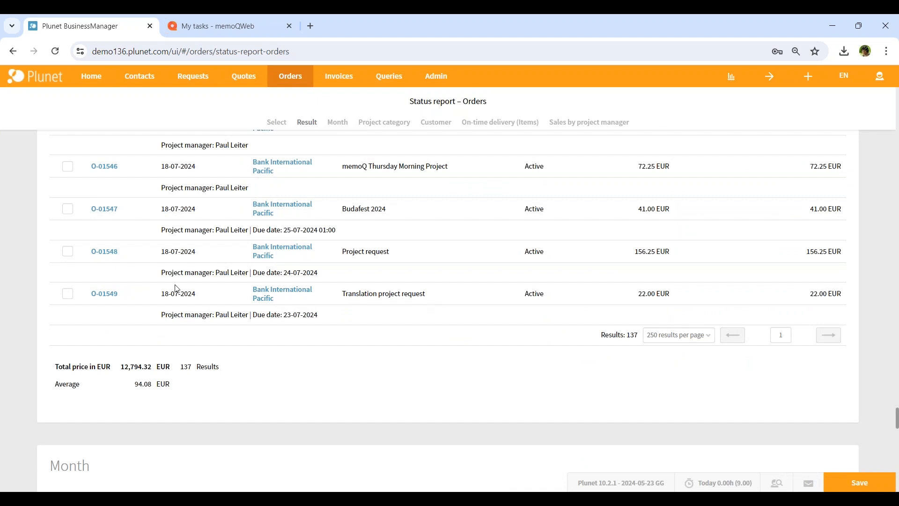
pyautogui.click(104, 294)
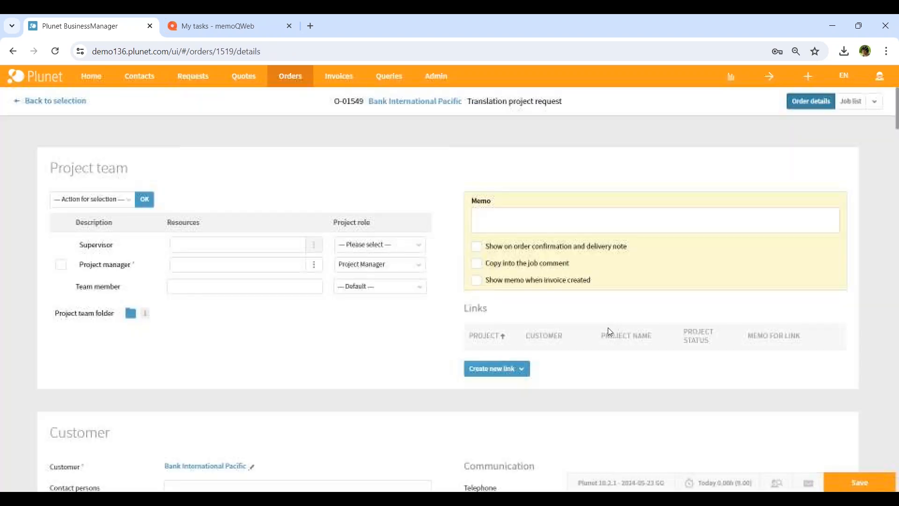
pyautogui.scroll(-2, 433, 368)
pyautogui.scroll(-20, 433, 367)
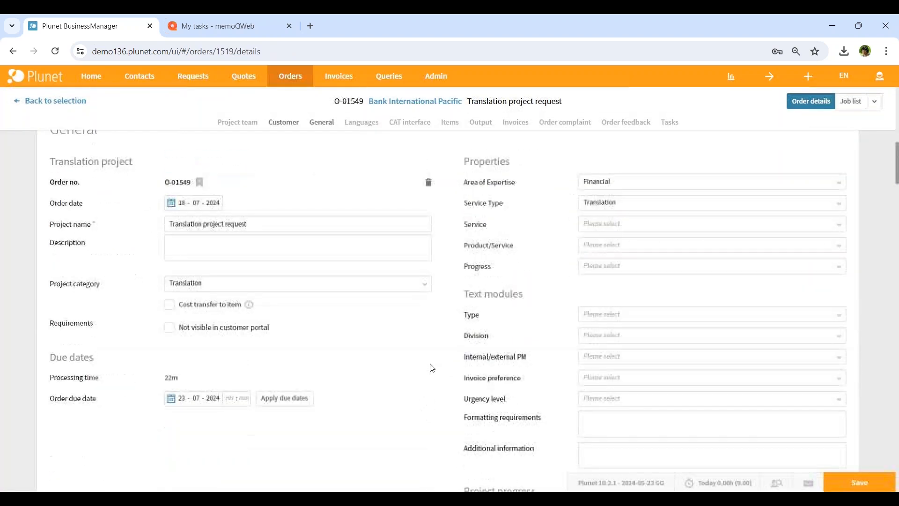
pyautogui.scroll(-15, 432, 368)
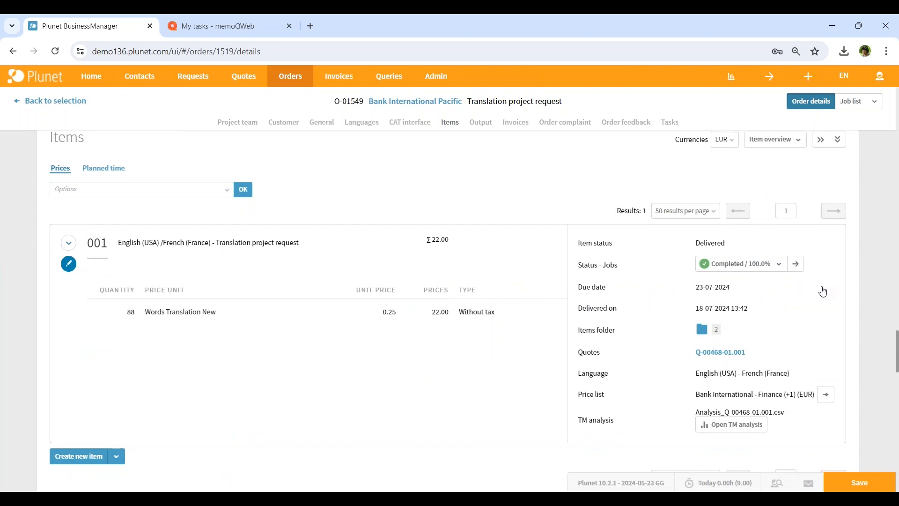
# Check the job progress of item 001 and examine the order's full job list, including the language-independent jobs.
pyautogui.click(780, 268)
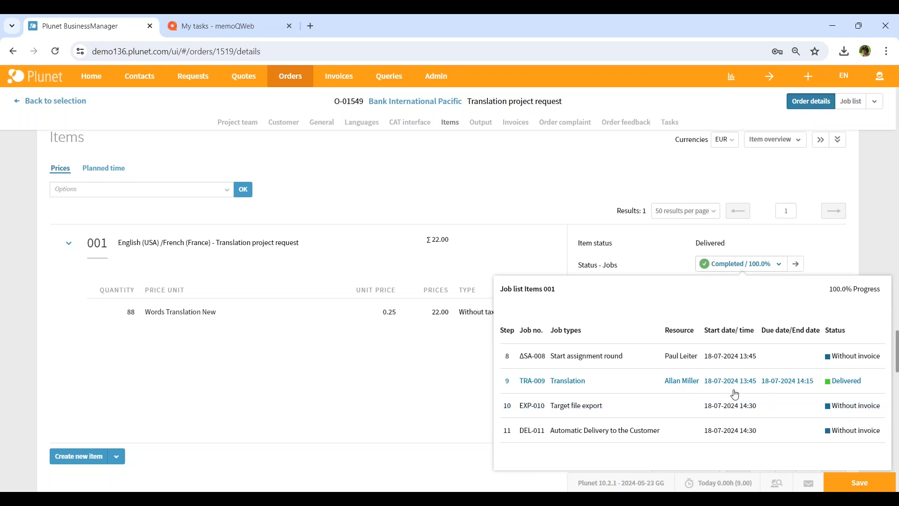
pyautogui.click(844, 241)
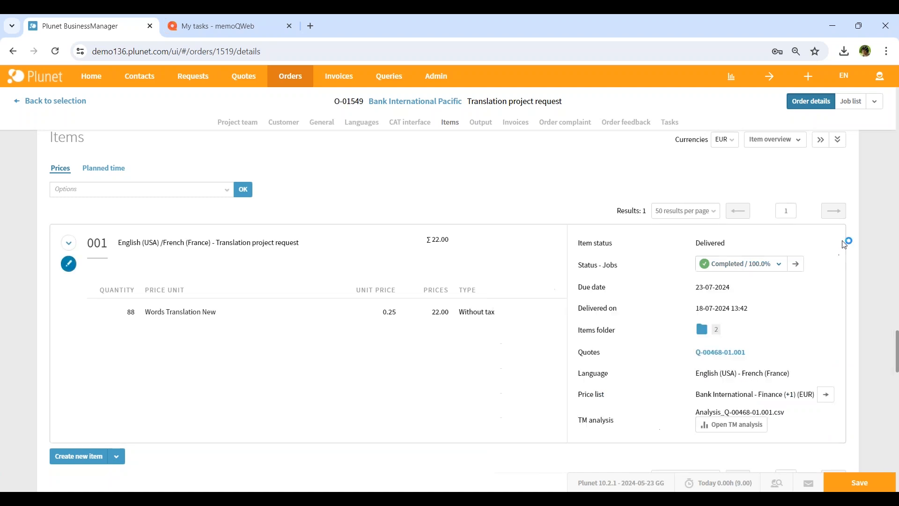
pyautogui.click(855, 102)
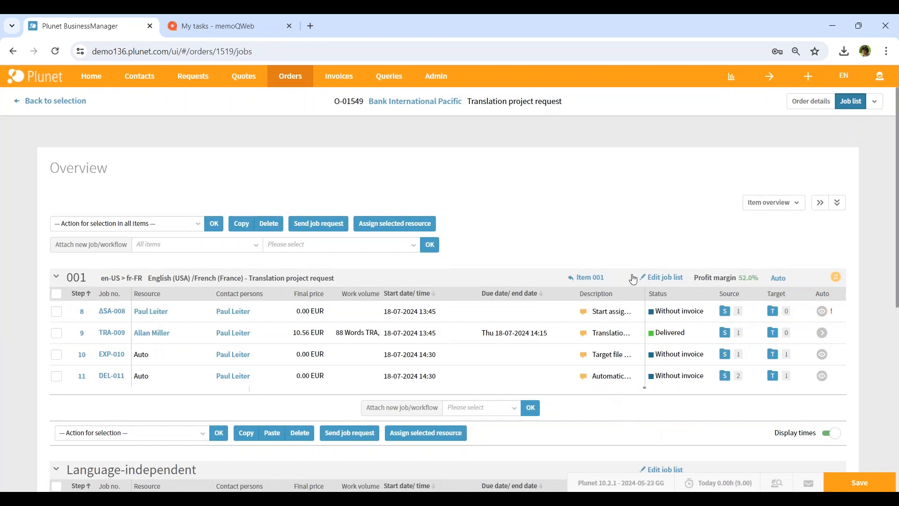
pyautogui.scroll(-1, 640, 245)
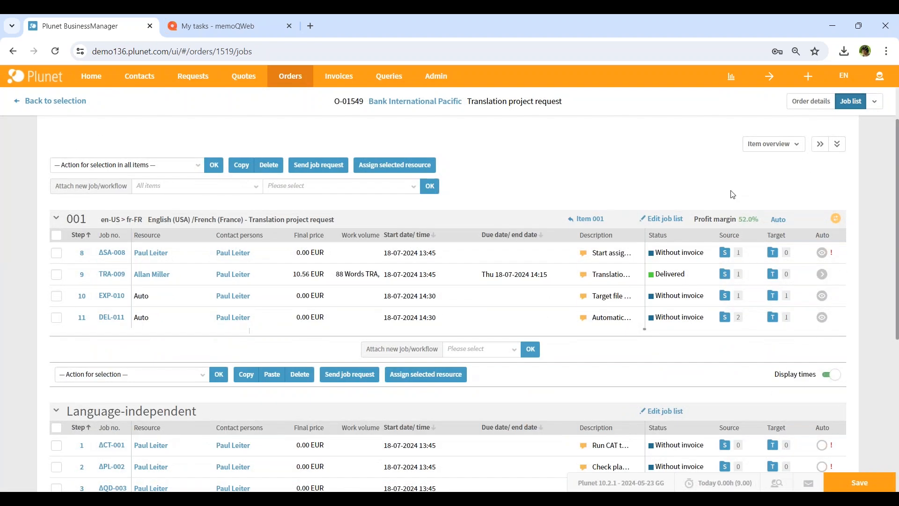
pyautogui.scroll(-2, 448, 331)
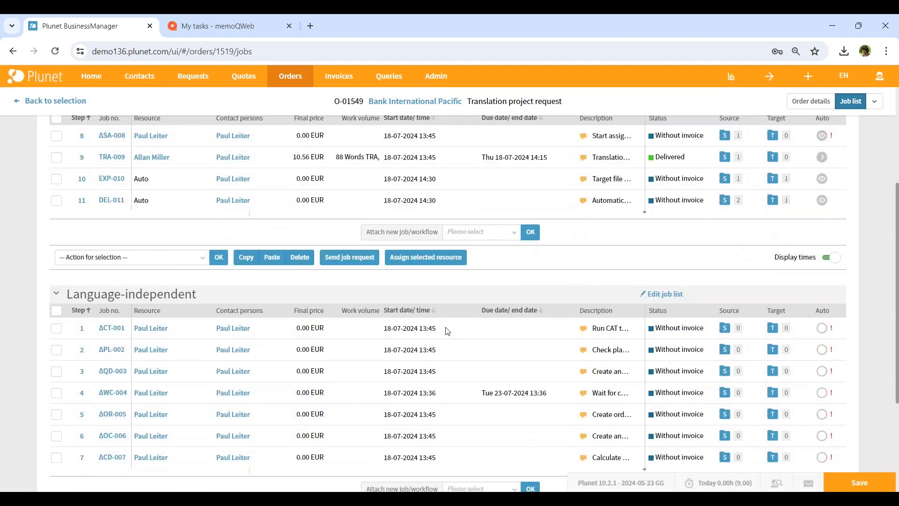
pyautogui.scroll(-1, 448, 331)
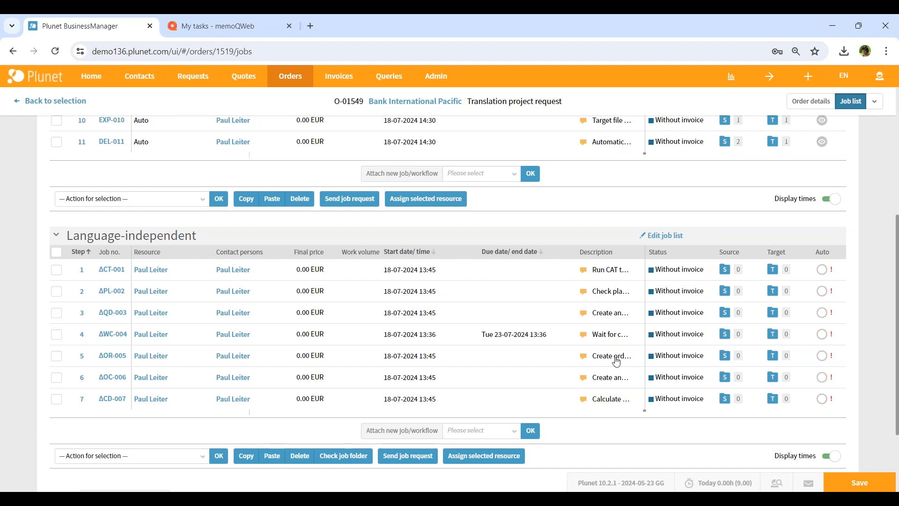
pyautogui.scroll(4, 616, 400)
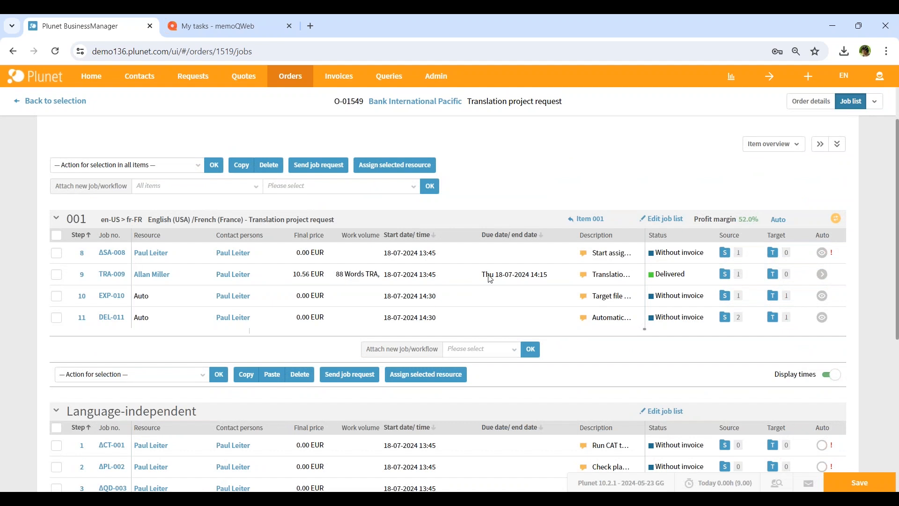
# Examine the due date of the Translation job and the source and target folders of item 001's jobs.
pyautogui.moveTo(483, 273); pyautogui.dragTo(552, 279)
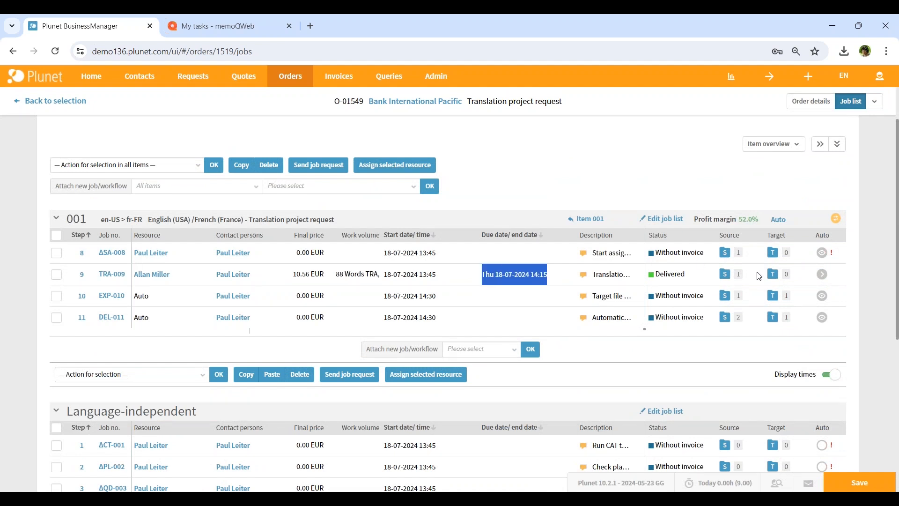
pyautogui.scroll(-1, 759, 276)
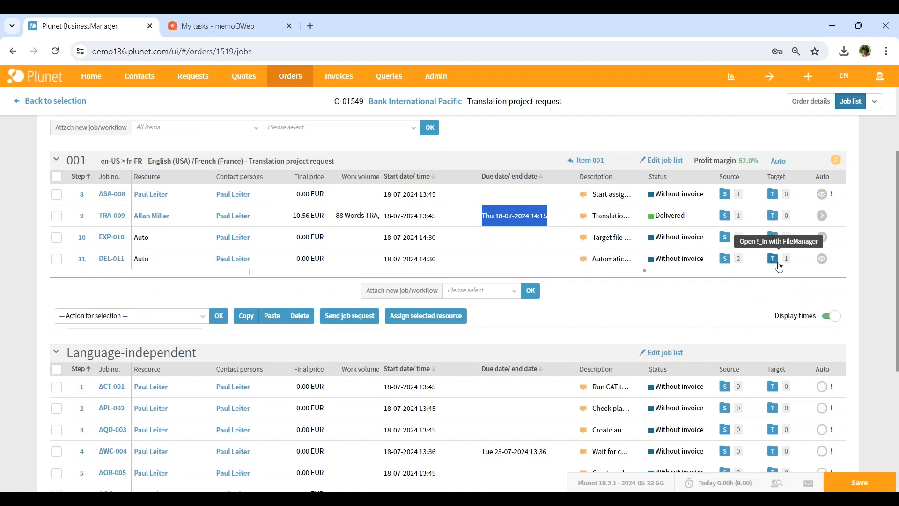
pyautogui.scroll(1, 549, 318)
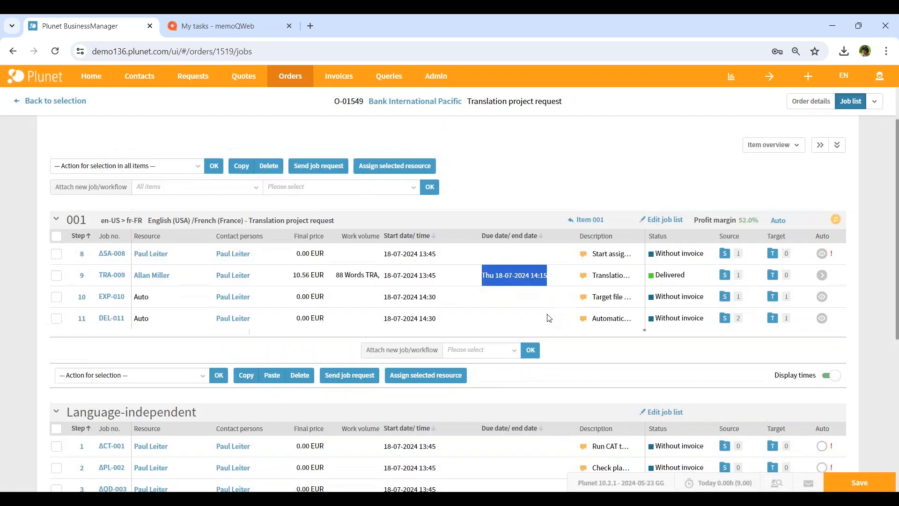
pyautogui.scroll(1, 549, 318)
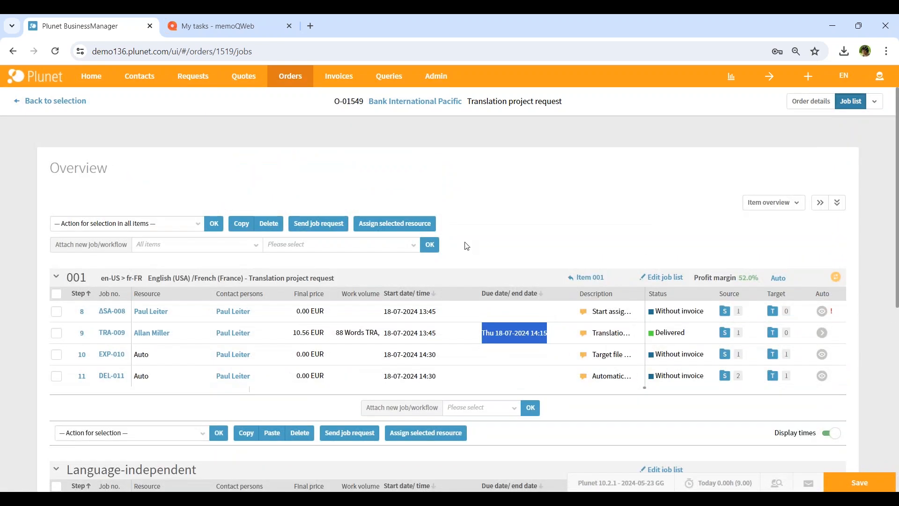
# Open the webhook administration and review which events are assigned and available for the Slack notifications webhook.
pyautogui.moveTo(290, 79)
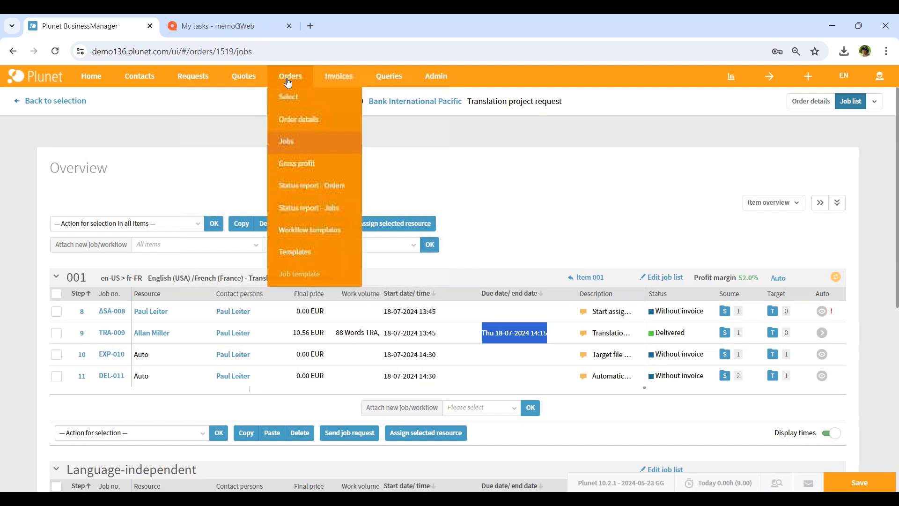
pyautogui.moveTo(436, 77)
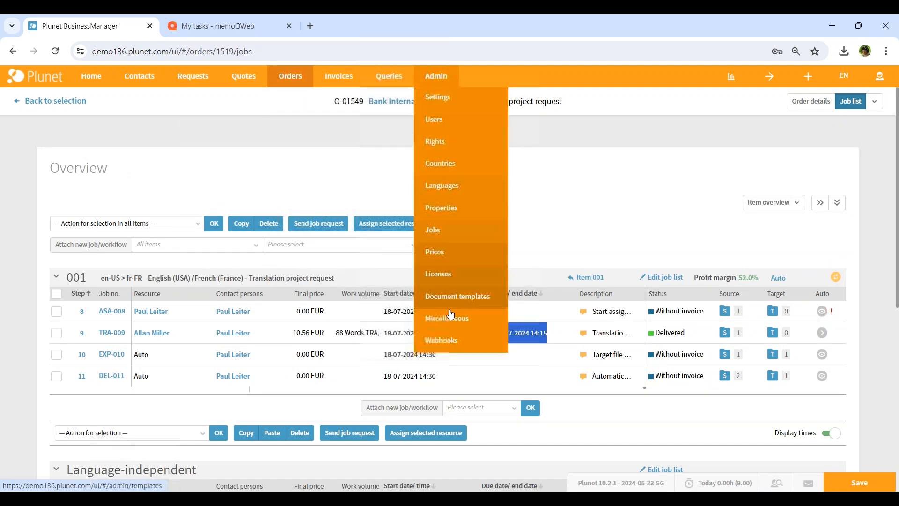
pyautogui.click(449, 348)
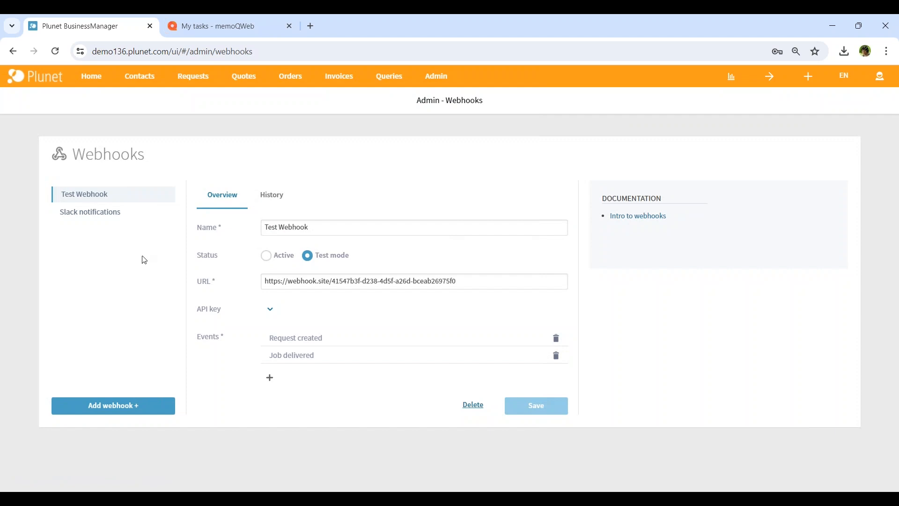
pyautogui.click(112, 219)
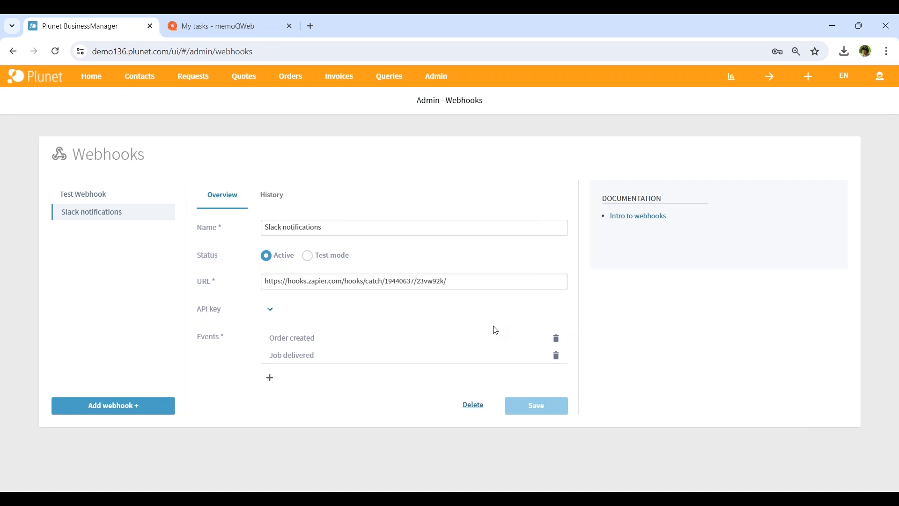
pyautogui.click(271, 383)
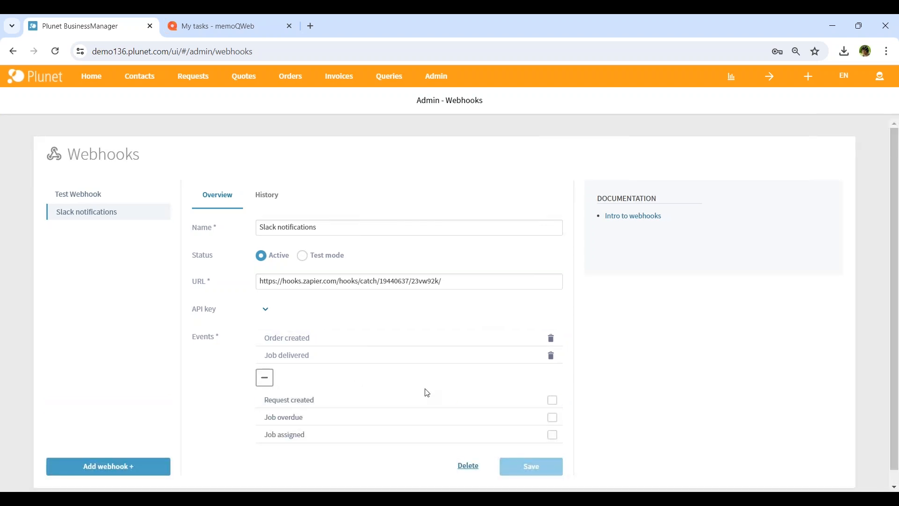
pyautogui.scroll(-1, 425, 386)
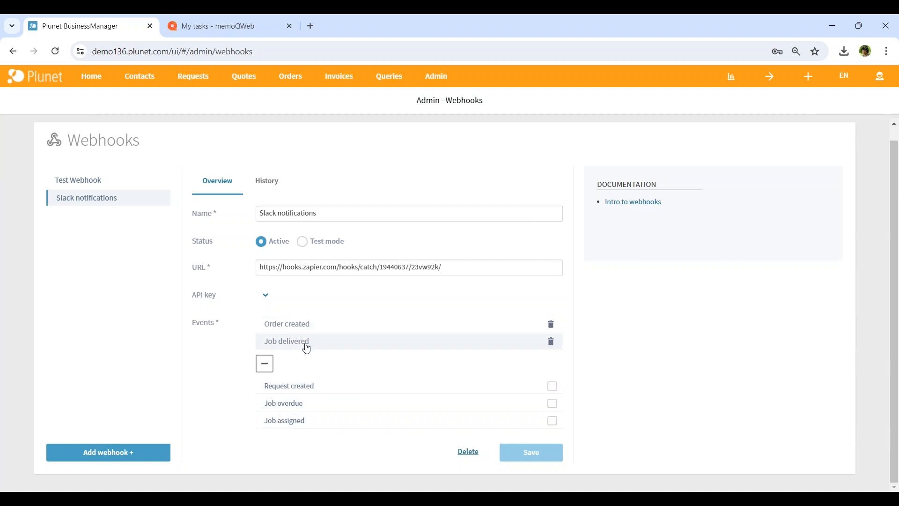
pyautogui.click(265, 366)
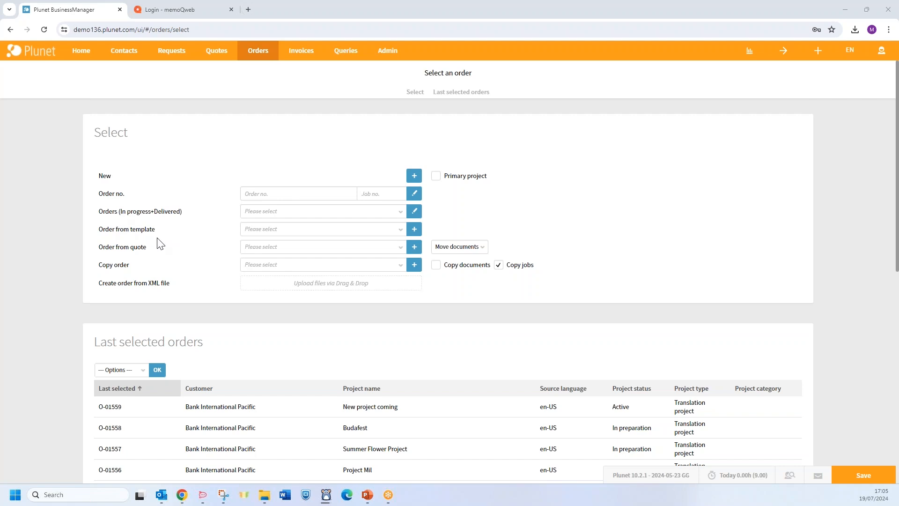
# Create a new order from the memoQ fest template.
pyautogui.click(262, 230)
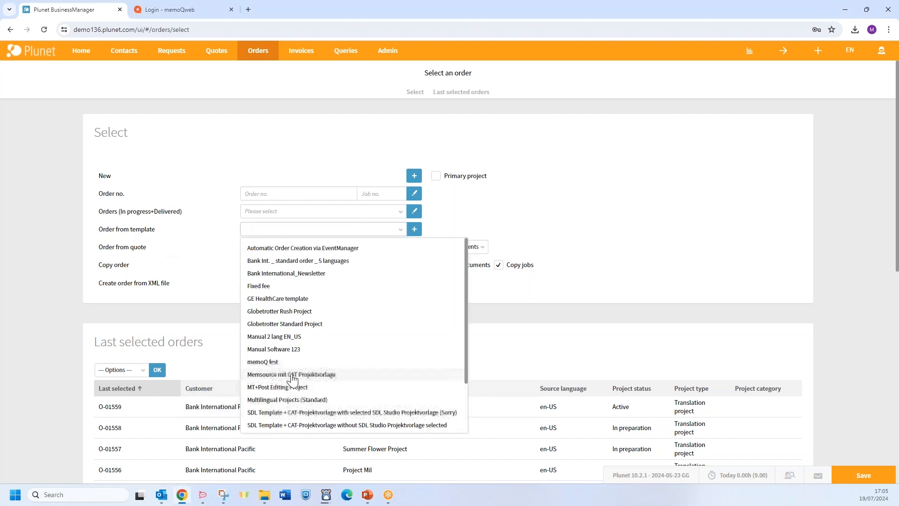
pyautogui.click(280, 363)
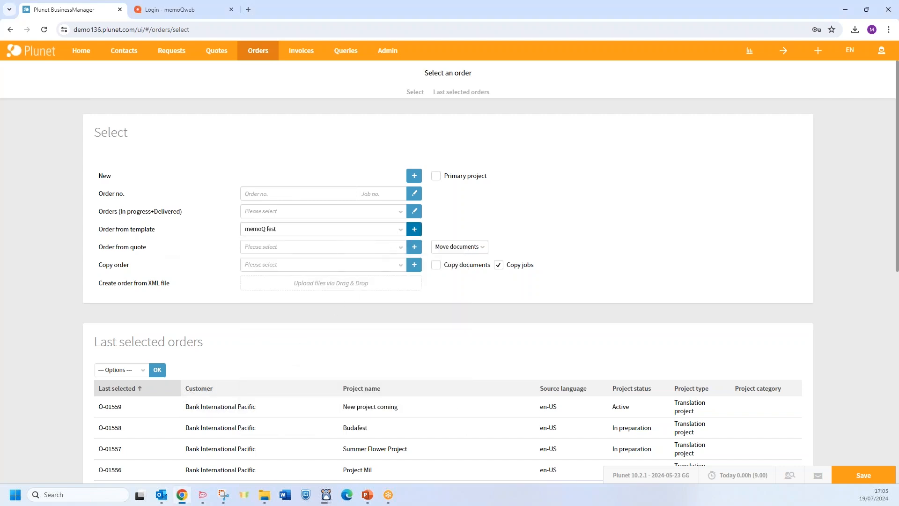
pyautogui.click(415, 229)
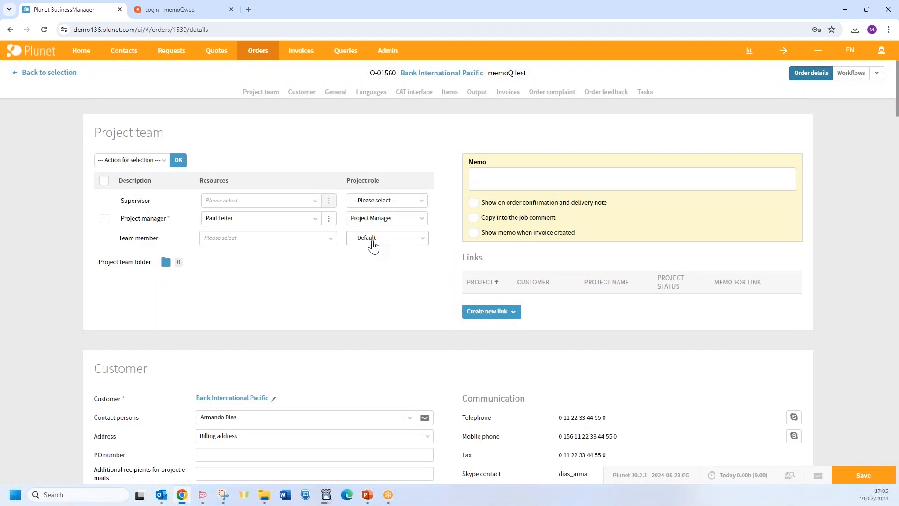
# Set the order due date to 25-07-2024 and apply it to the language combinations.
pyautogui.scroll(-4, 374, 244)
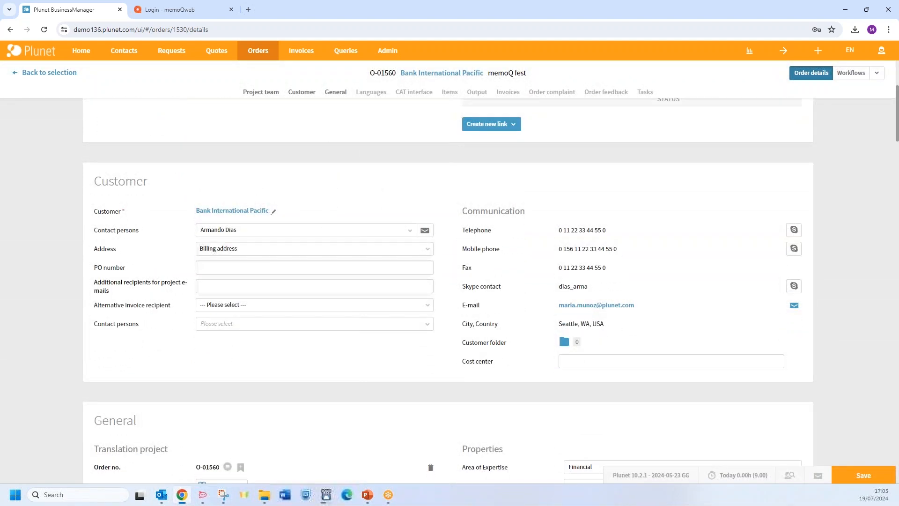
pyautogui.scroll(-4, 173, 233)
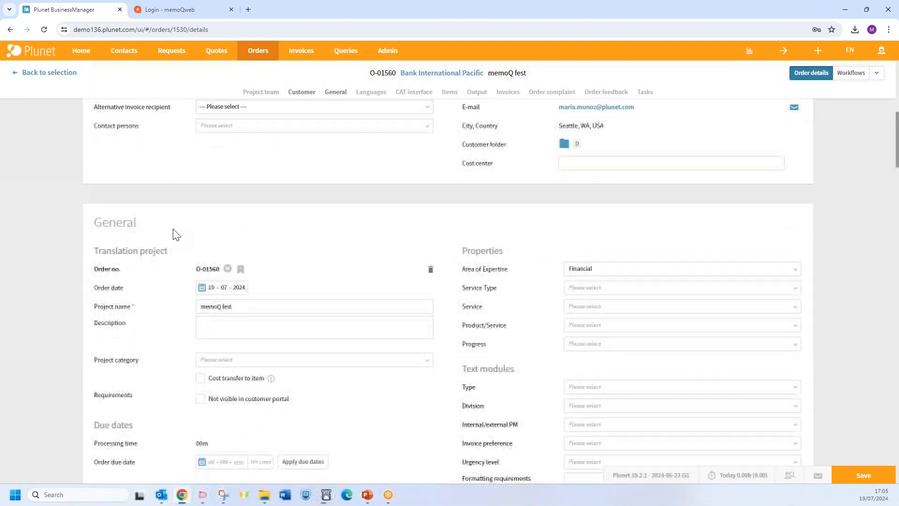
pyautogui.scroll(-5, 176, 234)
pyautogui.click(210, 238)
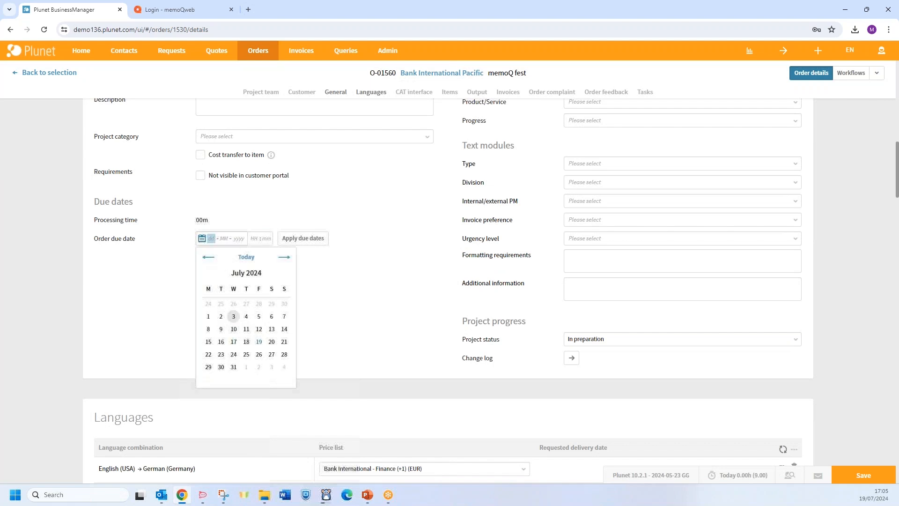
pyautogui.click(247, 354)
pyautogui.click(303, 238)
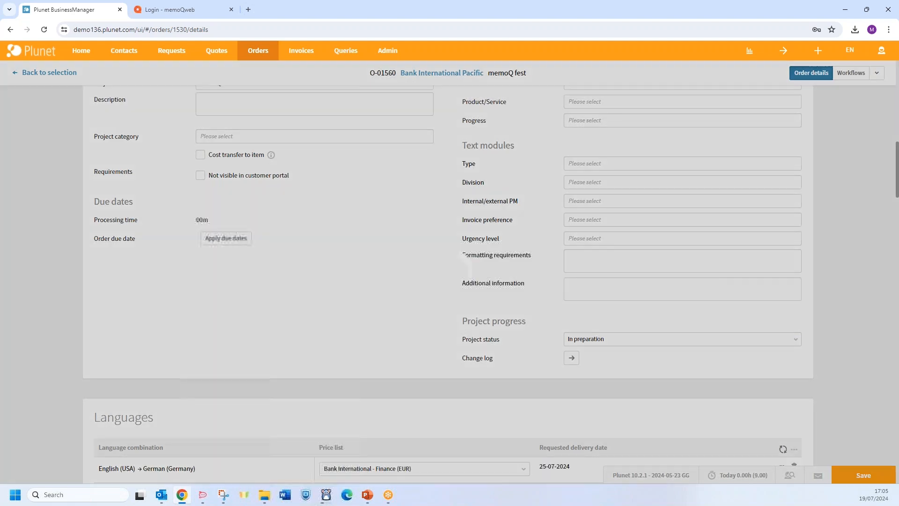
# Open the order's source and reference folders and go to the en-us subfolder of source.
pyautogui.scroll(-3, 293, 297)
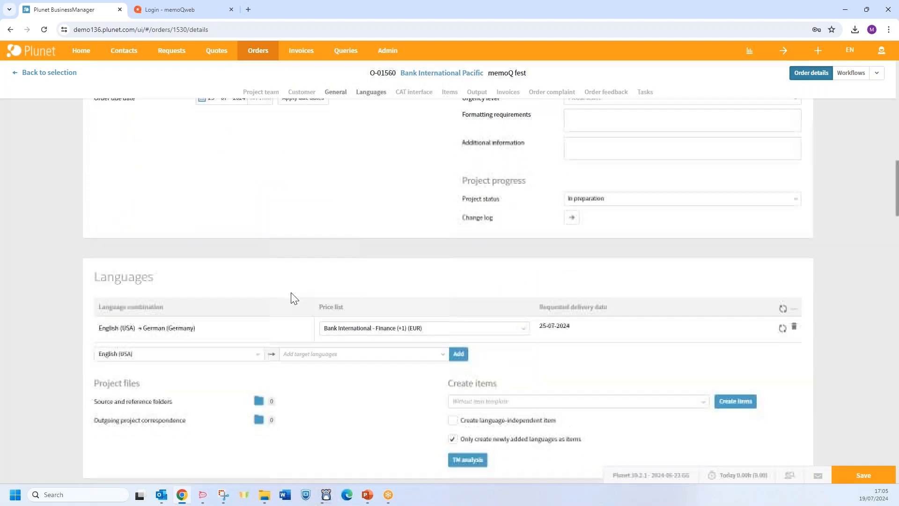
pyautogui.scroll(-2, 294, 297)
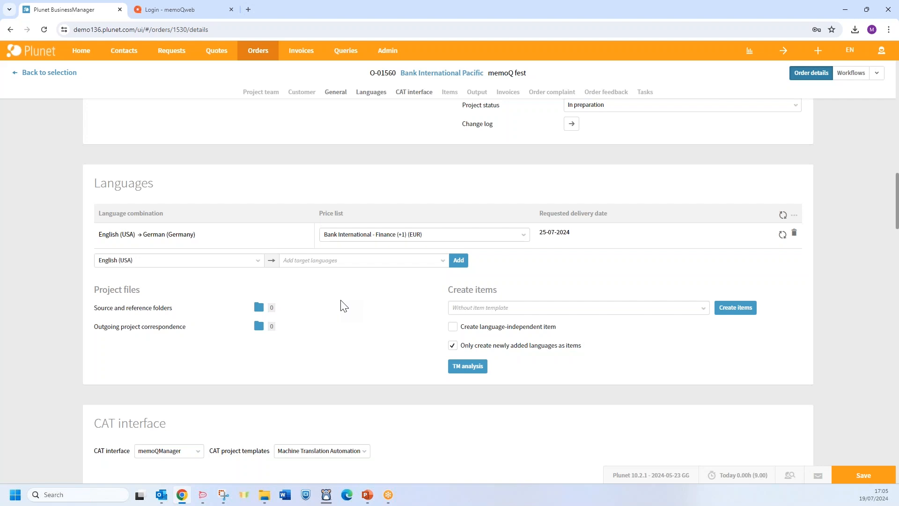
pyautogui.click(259, 307)
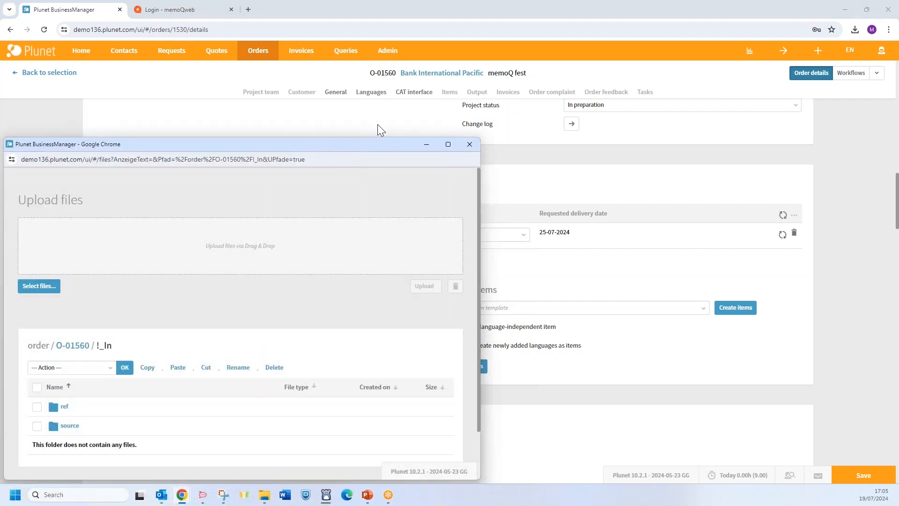
pyautogui.moveTo(361, 145); pyautogui.dragTo(453, 69)
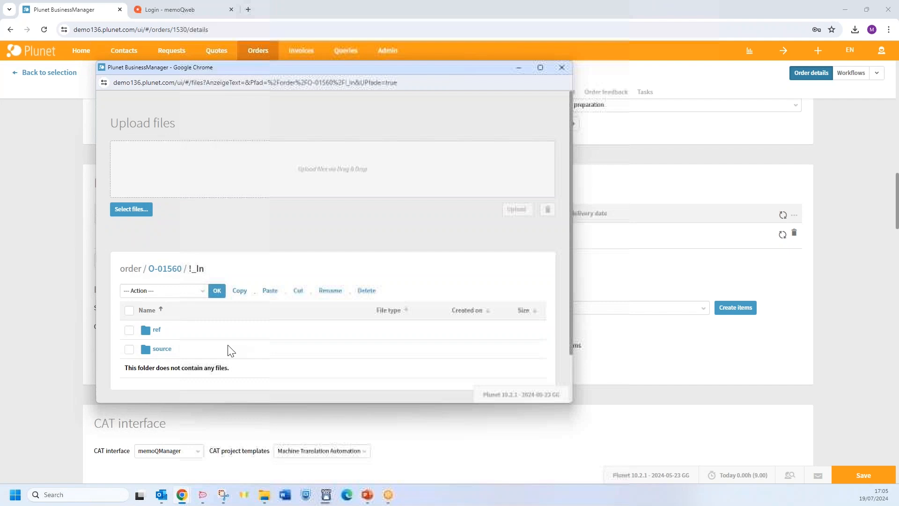
pyautogui.click(162, 349)
pyautogui.click(162, 350)
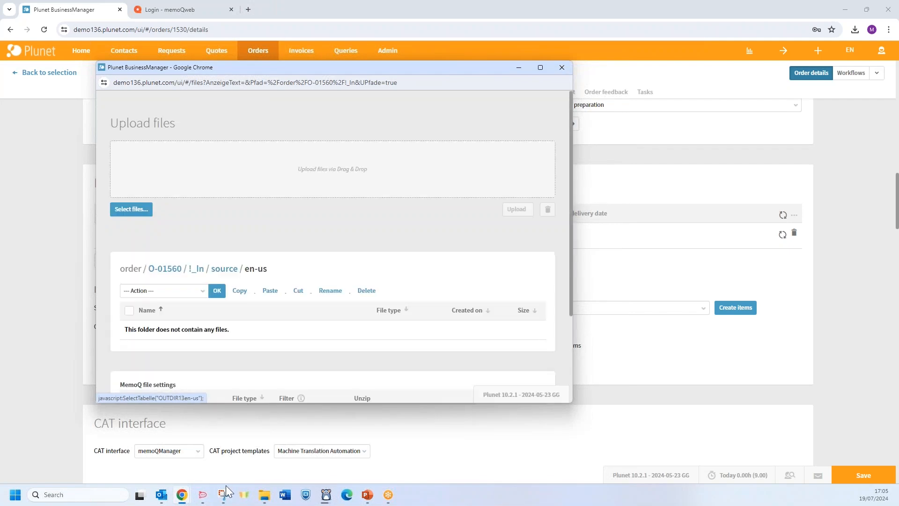
# Upload Source file.docx to the en-us source folder, close the file manager and save the order.
pyautogui.click(265, 501)
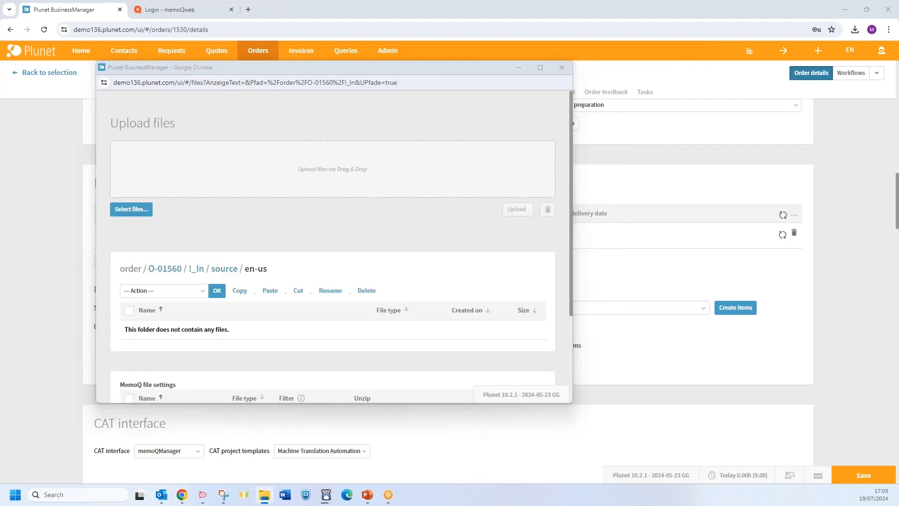
pyautogui.moveTo(332, 281); pyautogui.dragTo(345, 170)
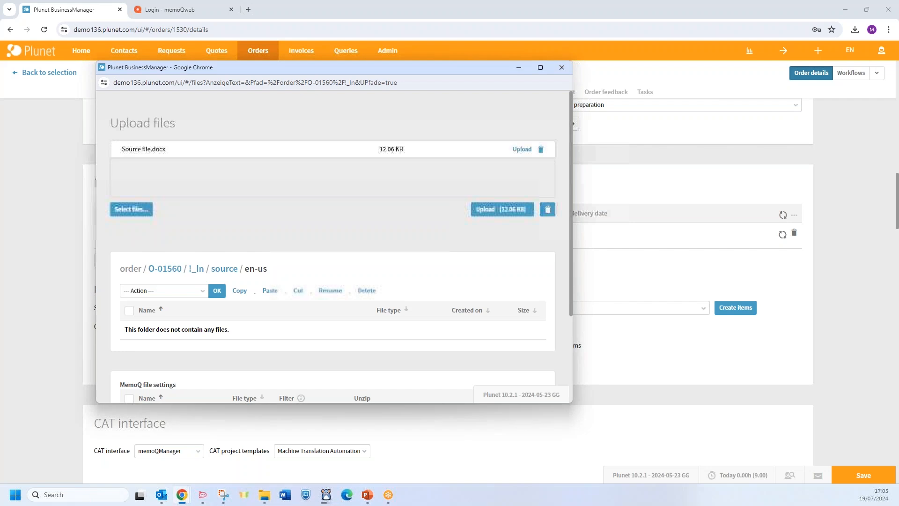
pyautogui.click(510, 211)
pyautogui.click(563, 68)
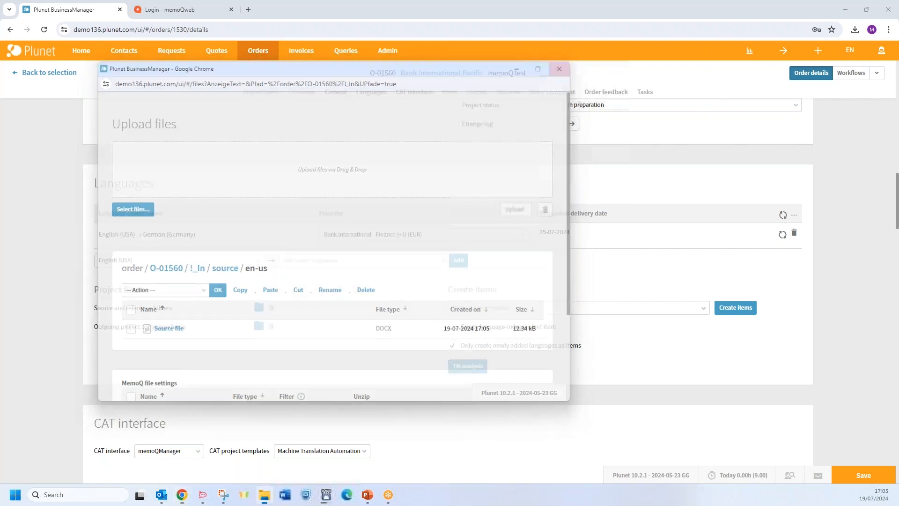
pyautogui.click(852, 475)
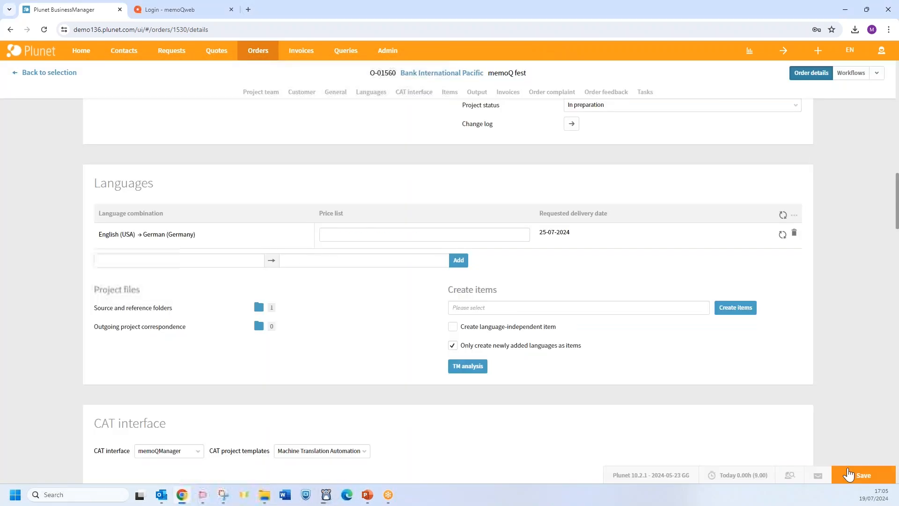
pyautogui.scroll(-4, 430, 361)
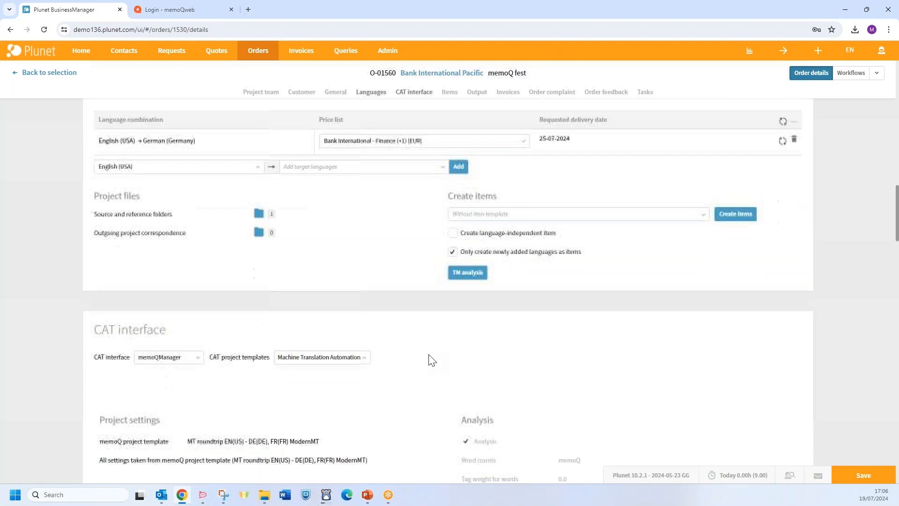
# Examine the order's CAT interface settings for Machine Translation Automation and its English (USA) to German (Germany) item.
pyautogui.moveTo(235, 391)
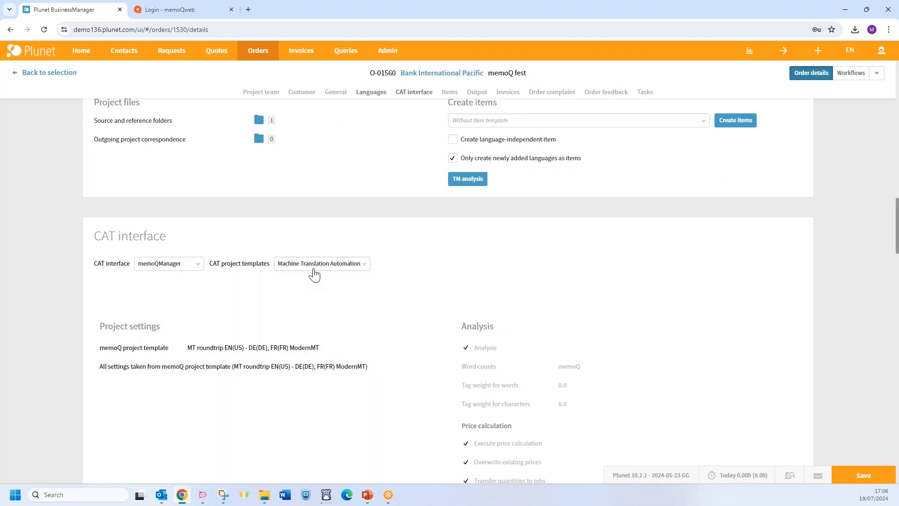
pyautogui.scroll(-1, 314, 275)
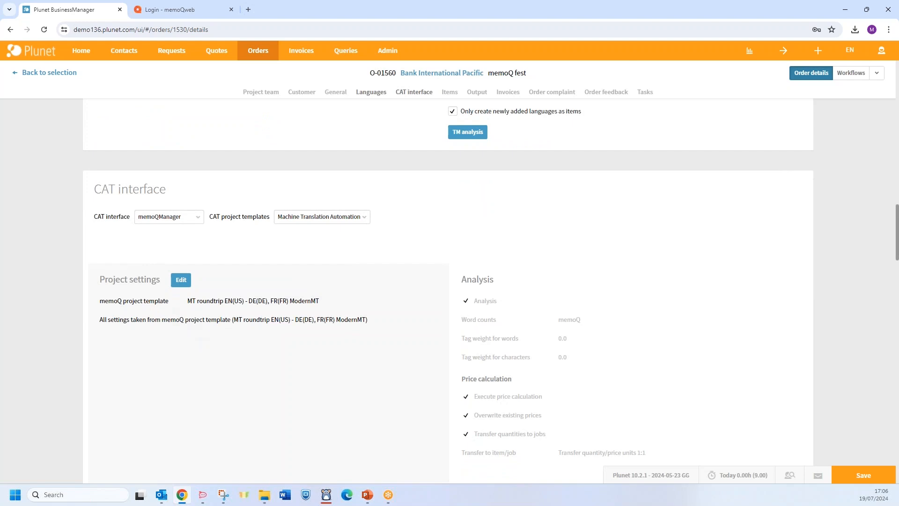
pyautogui.scroll(-1, 341, 336)
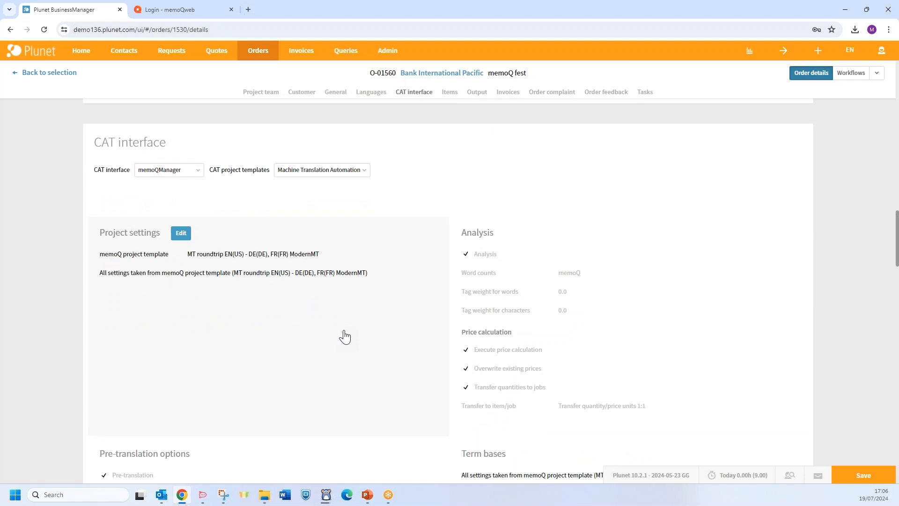
pyautogui.scroll(-6, 356, 330)
pyautogui.scroll(-8, 368, 328)
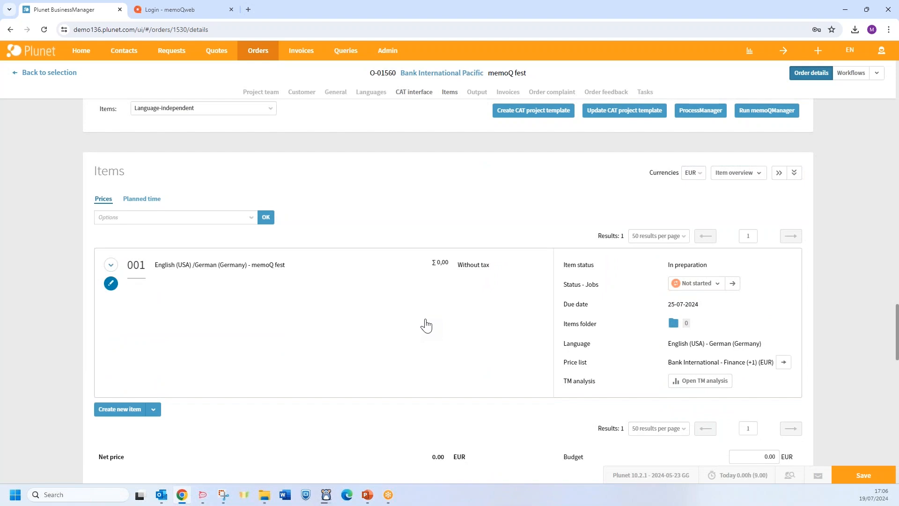
# Start the automatic Run CAT tool job in the order's workflow and close the job window.
pyautogui.click(851, 73)
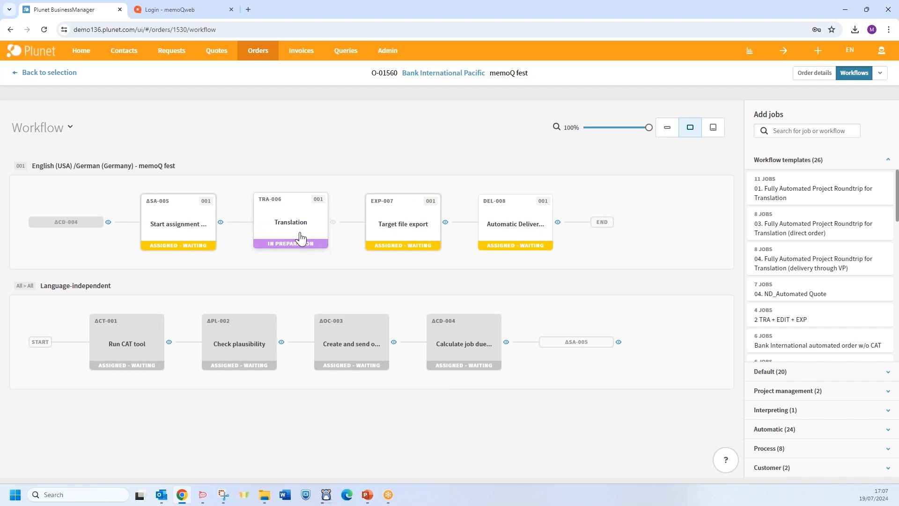
pyautogui.doubleClick(123, 344)
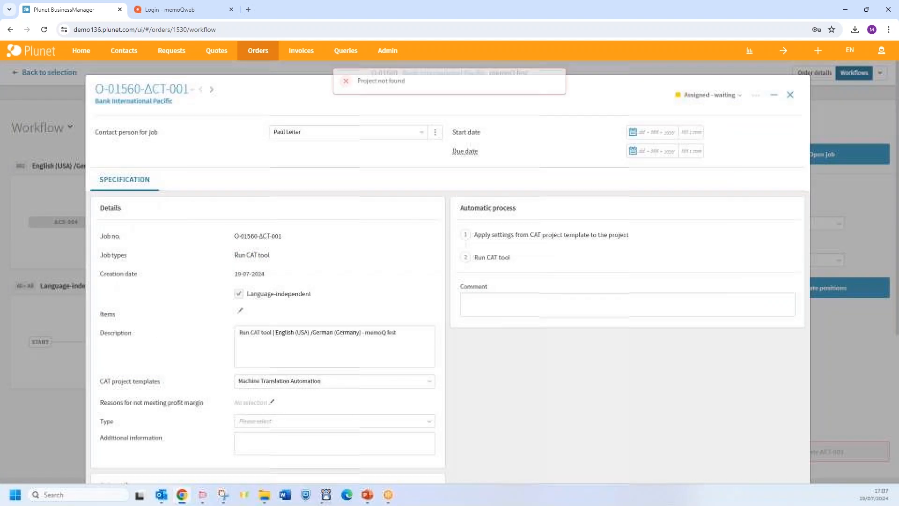
pyautogui.click(552, 86)
pyautogui.scroll(-5, 694, 370)
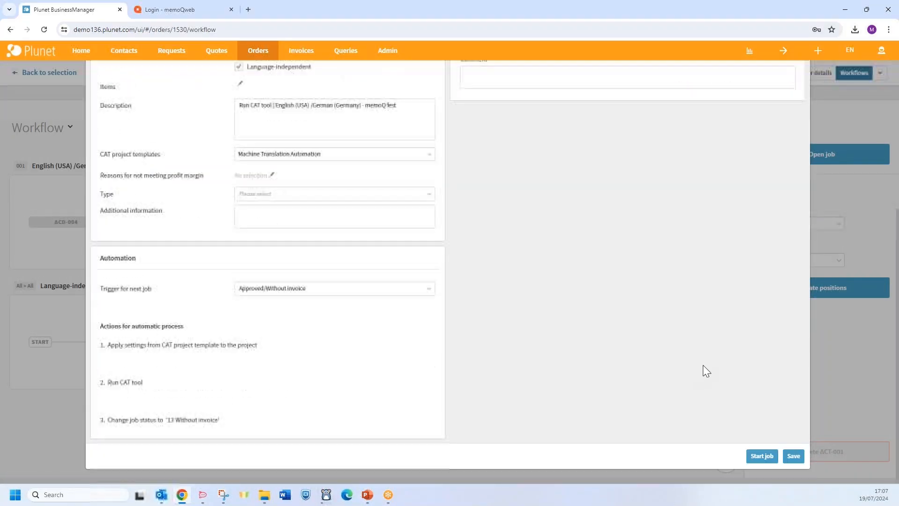
pyautogui.click(757, 457)
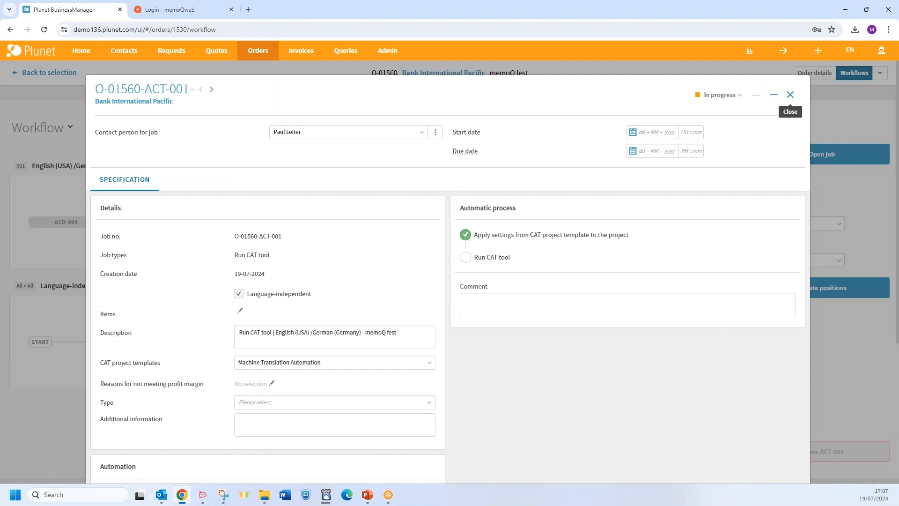
pyautogui.click(790, 96)
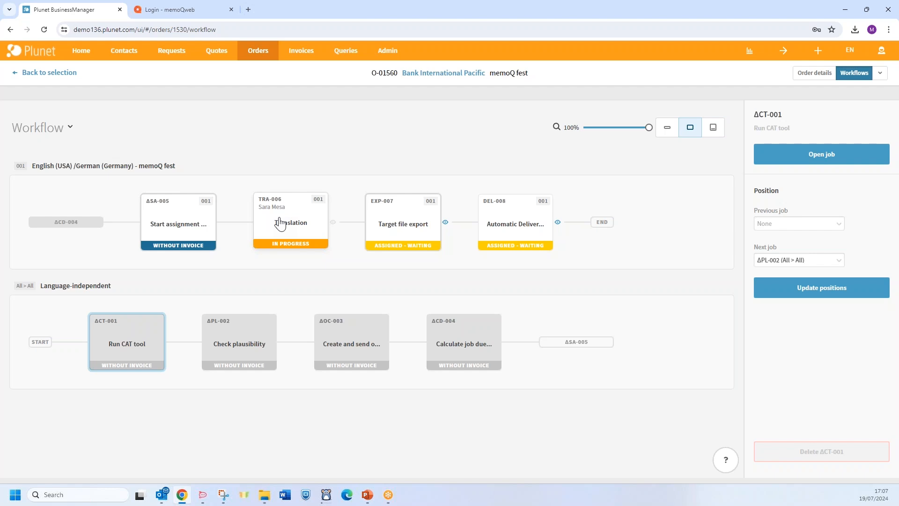
# Examine the order's memoQ processes in the ProcessManager from the order details and close it.
pyautogui.click(815, 73)
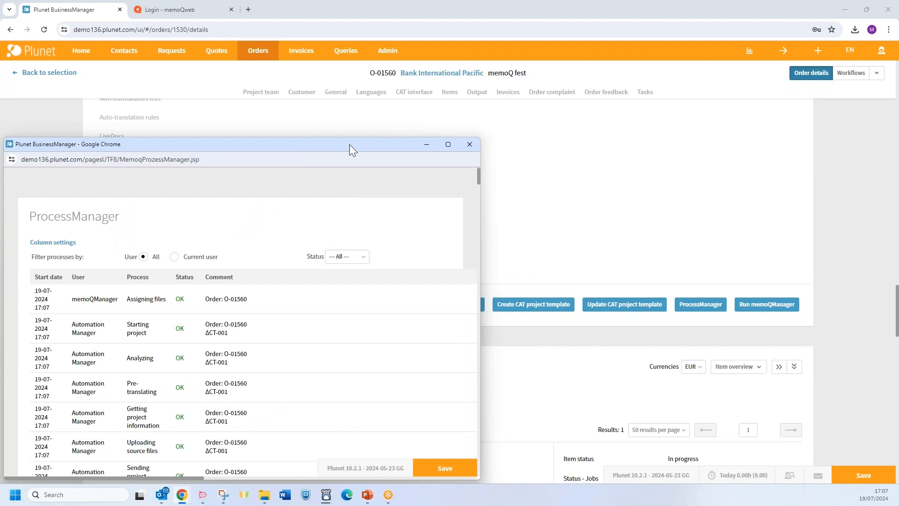
pyautogui.moveTo(349, 145); pyautogui.dragTo(553, 103)
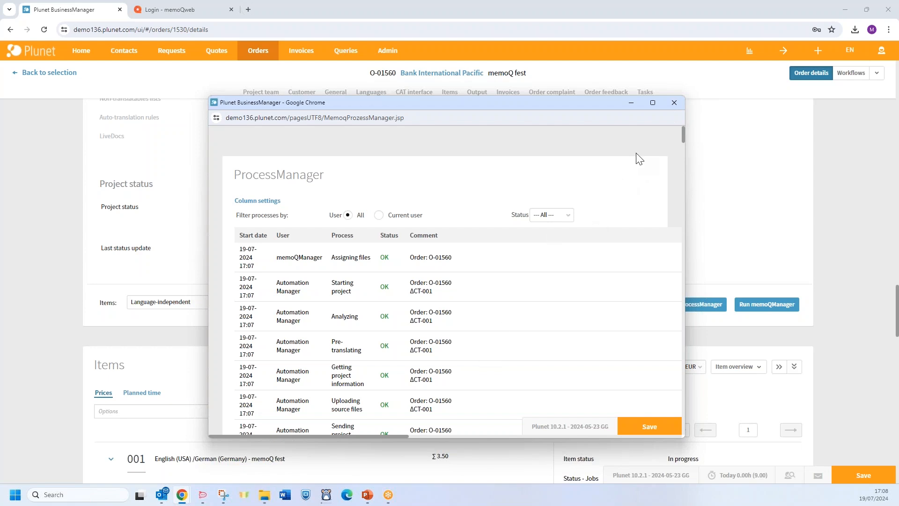
pyautogui.click(675, 103)
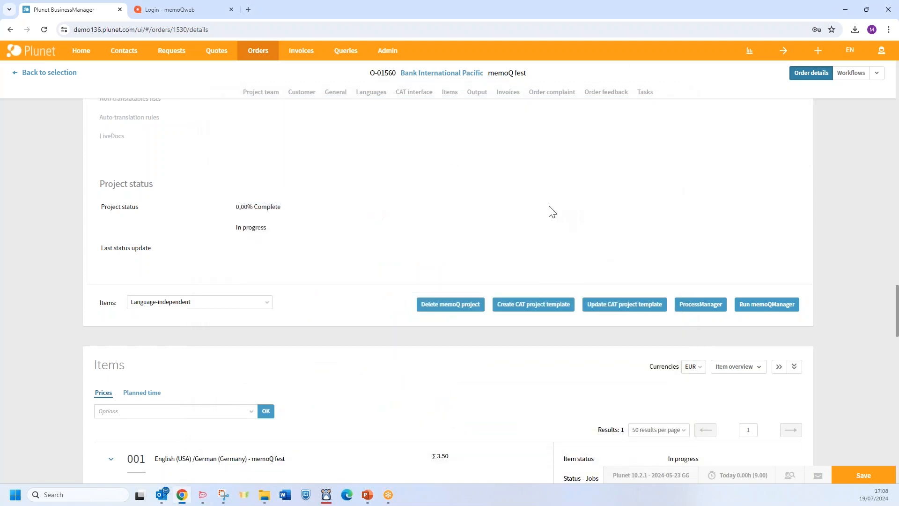
# Add French (France) as a target language for English (USA) and create the item for it.
pyautogui.scroll(9, 550, 212)
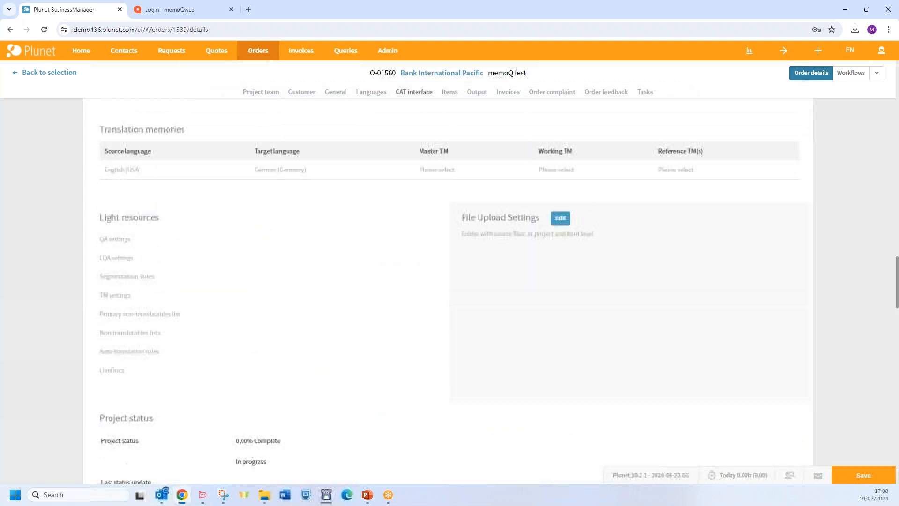
pyautogui.scroll(12, 448, 291)
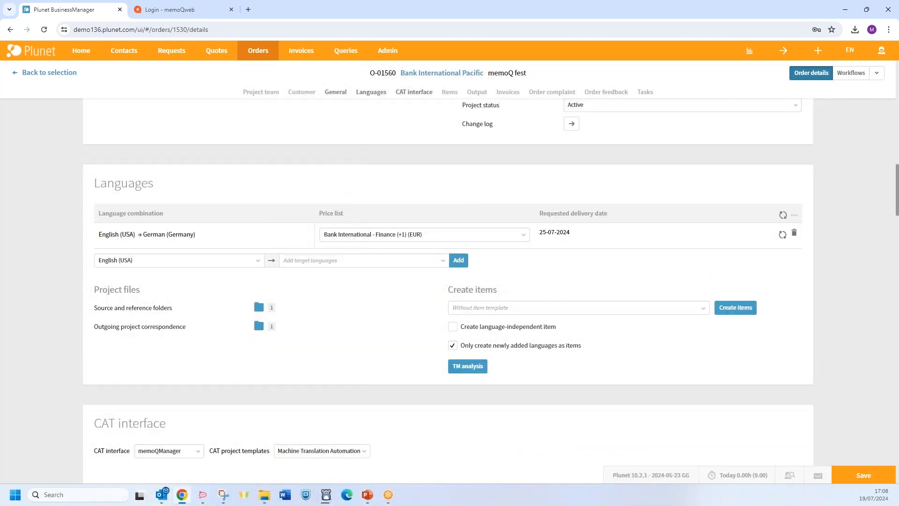
pyautogui.click(363, 265)
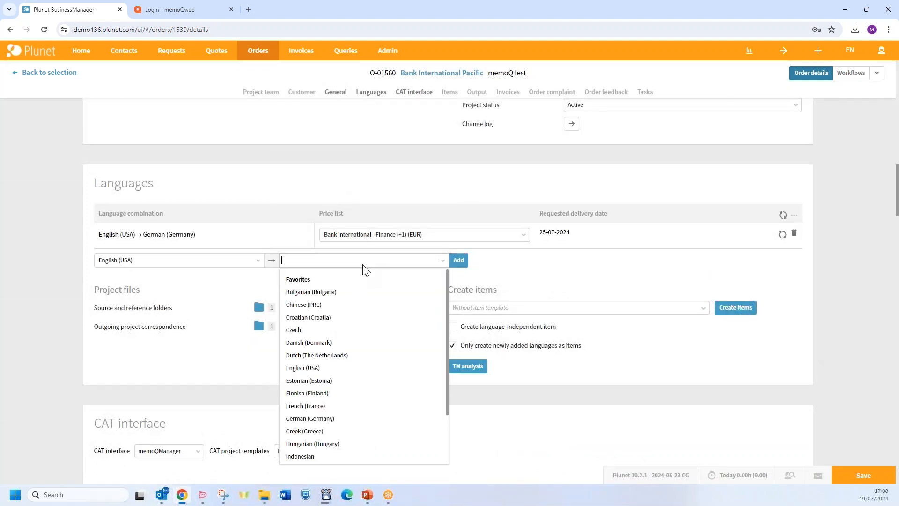
pyautogui.click(330, 406)
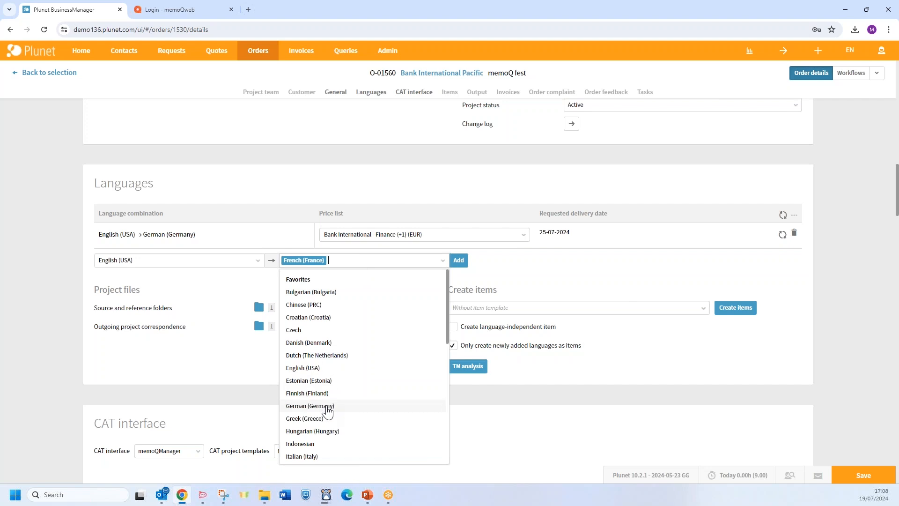
pyautogui.click(459, 260)
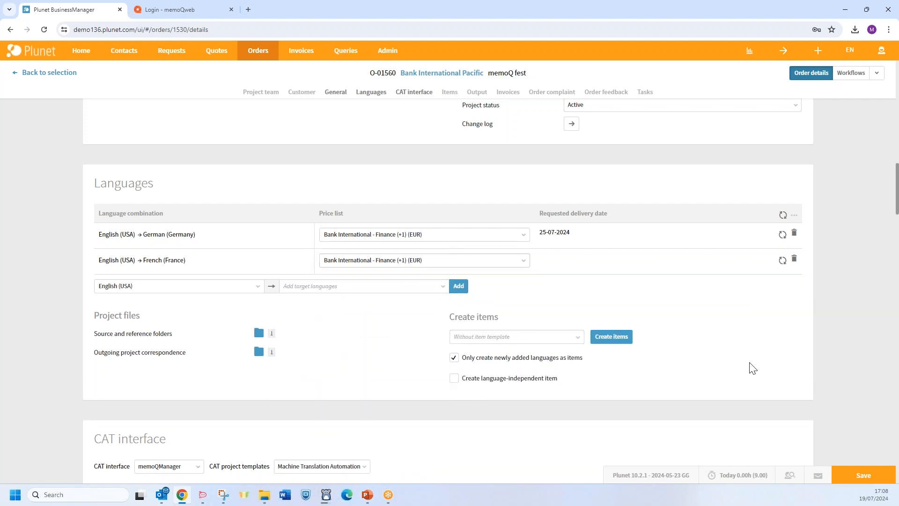
pyautogui.click(609, 338)
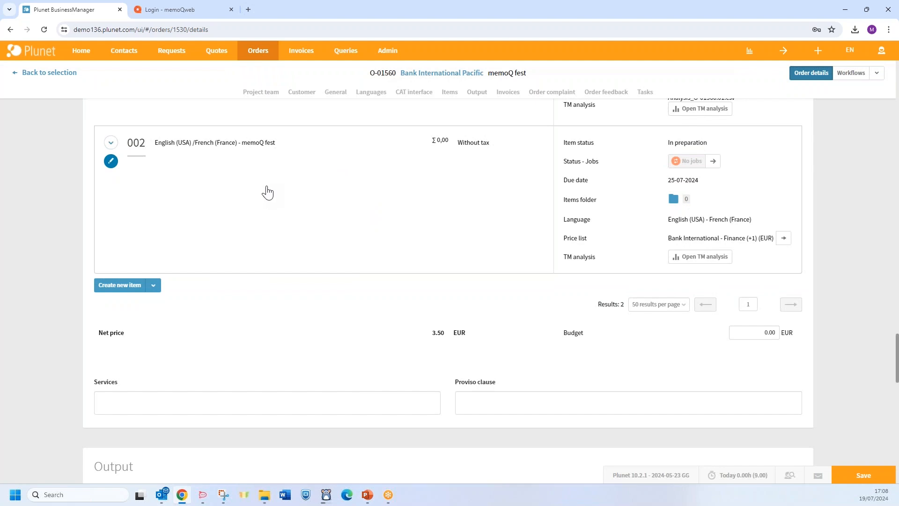
# Run memoQManager for item 002, English (USA) to French (France), and close the ProcessManager window.
pyautogui.scroll(3, 281, 187)
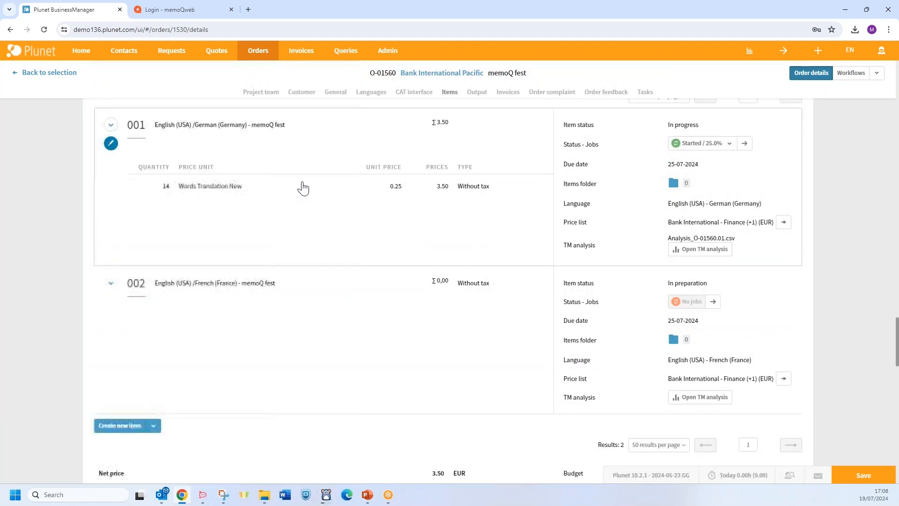
pyautogui.scroll(1, 303, 187)
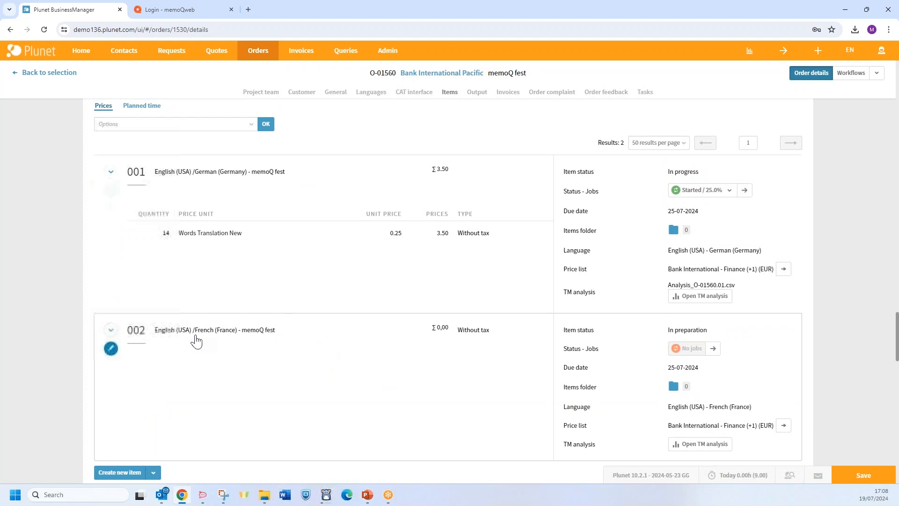
pyautogui.scroll(5, 471, 361)
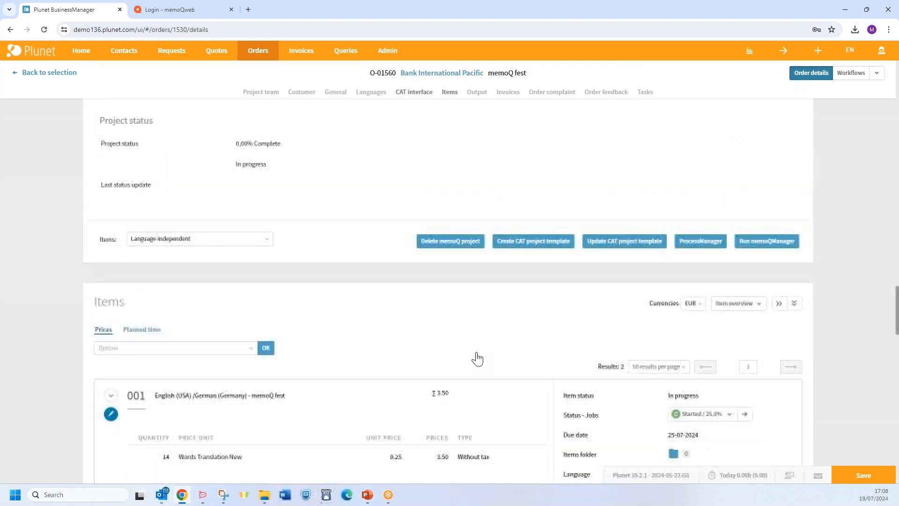
pyautogui.scroll(2, 321, 286)
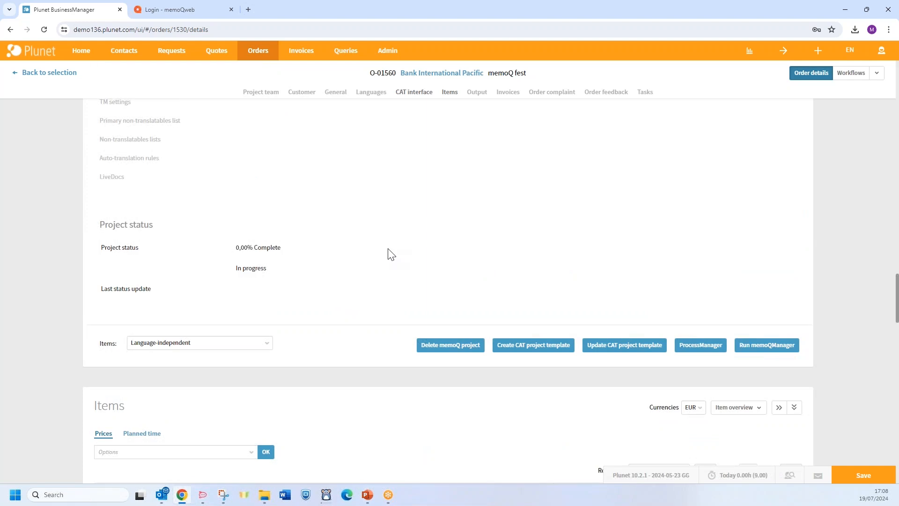
pyautogui.click(262, 345)
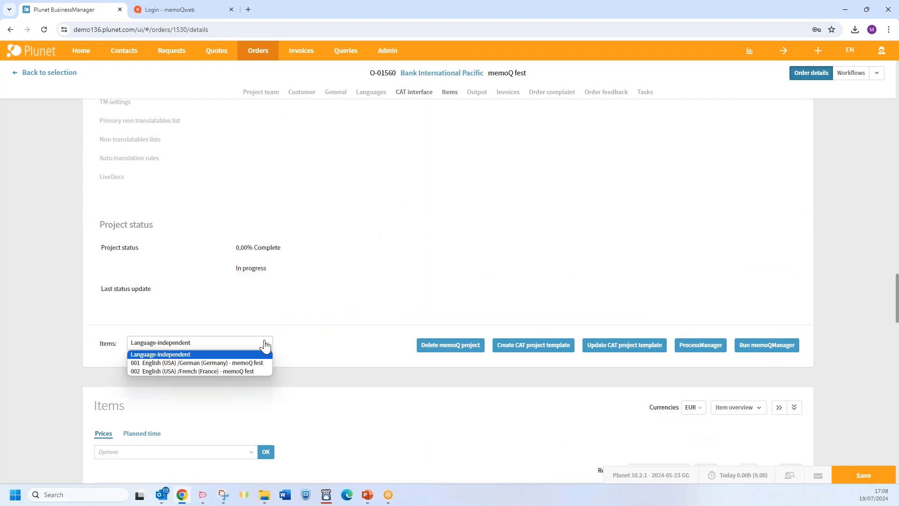
pyautogui.click(215, 371)
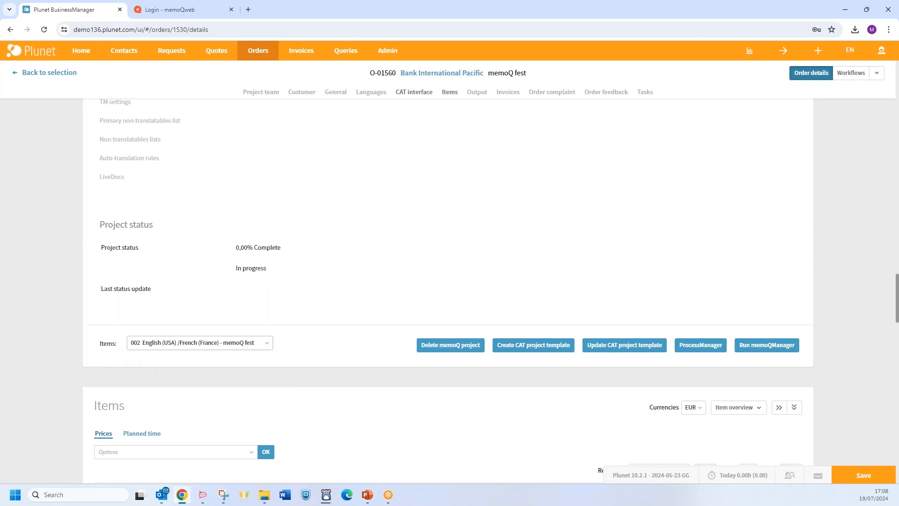
pyautogui.click(773, 355)
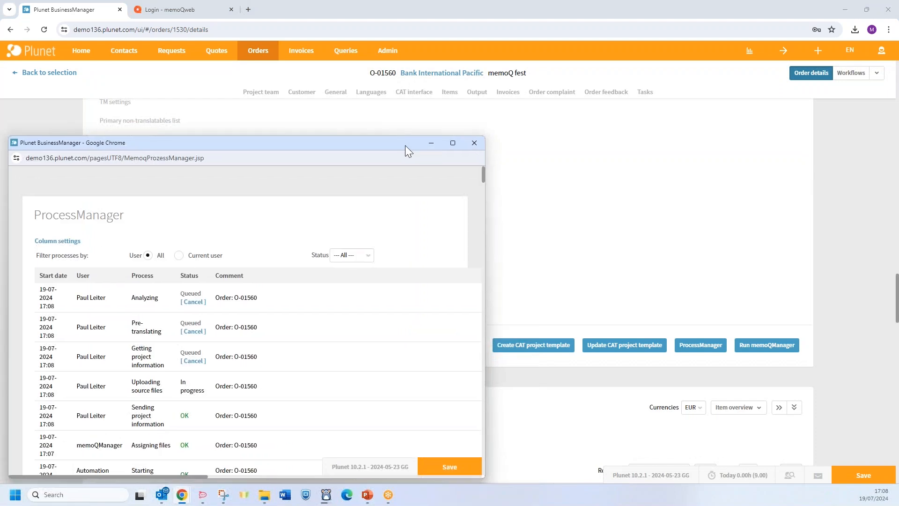
pyautogui.moveTo(406, 146); pyautogui.dragTo(502, 93)
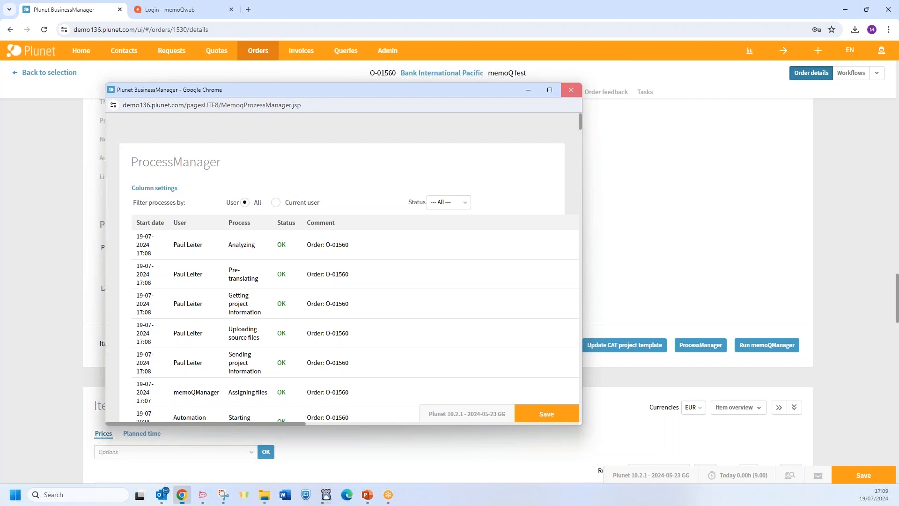
pyautogui.click(572, 90)
# Save the order to refresh the prices of its items.
pyautogui.scroll(-5, 696, 260)
pyautogui.scroll(-3, 701, 262)
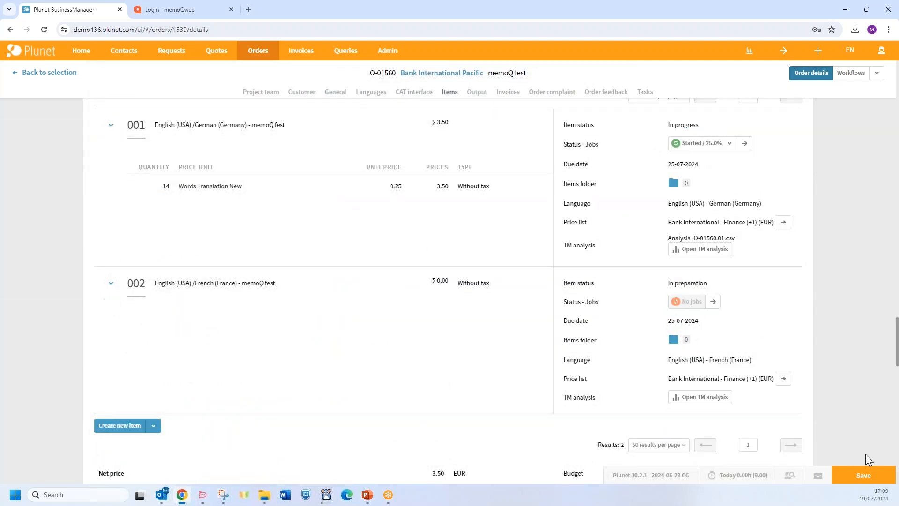
pyautogui.click(867, 473)
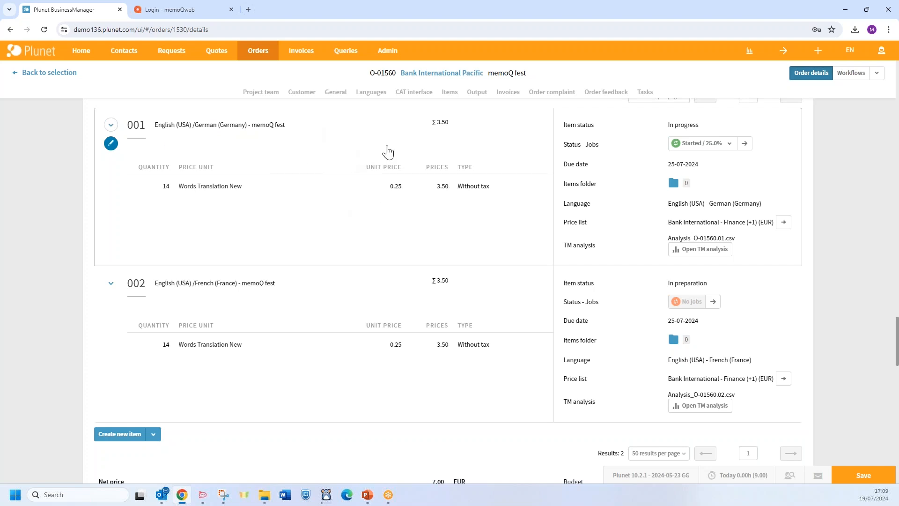
# Open the order's workflow and switch to its job list.
pyautogui.click(852, 75)
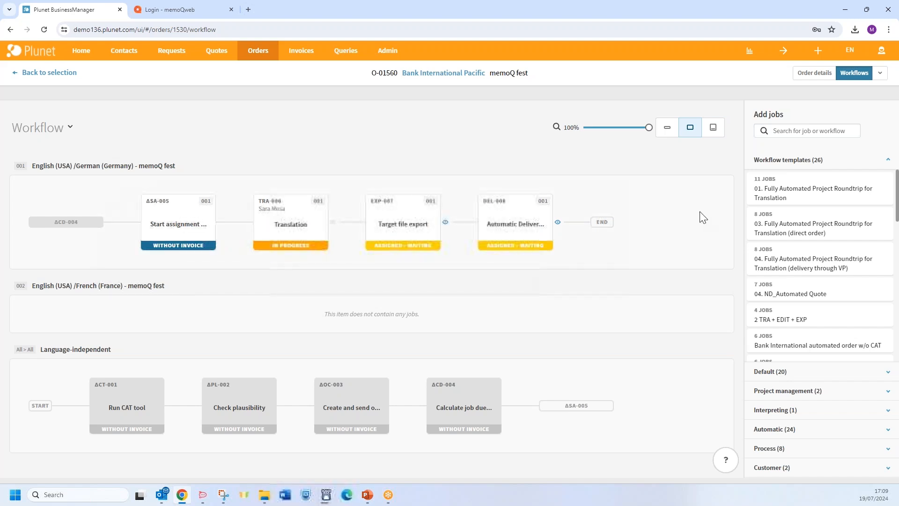
pyautogui.click(880, 74)
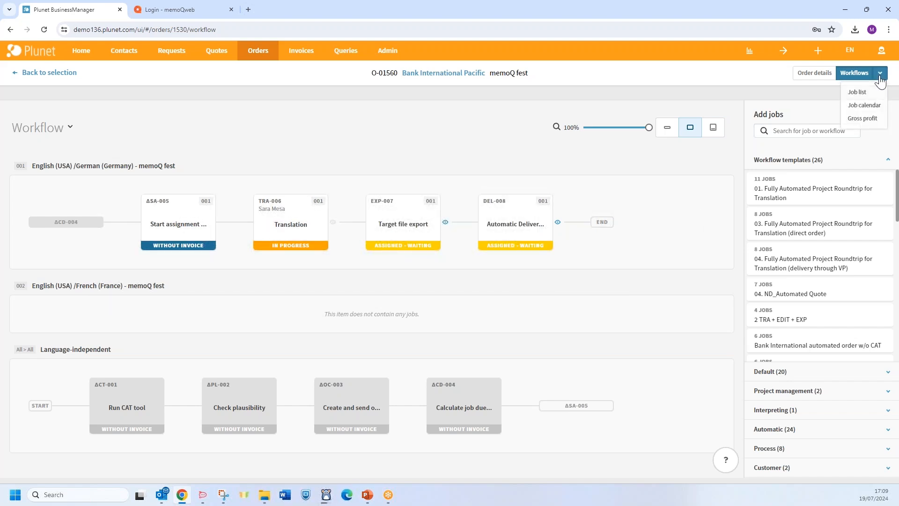
pyautogui.click(856, 91)
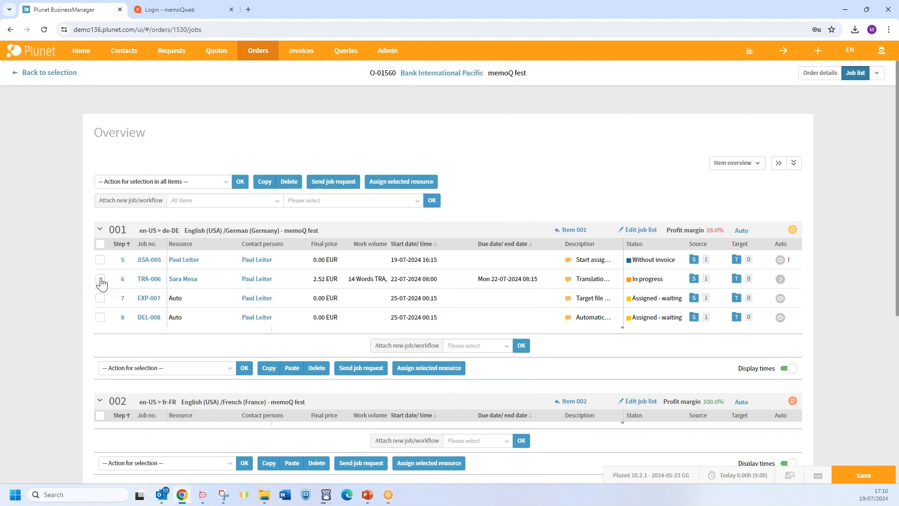
# Add a comment to item 001's translation job that greets the translator and says "a new source file is going to be added. Thank you!".
pyautogui.click(206, 182)
pyautogui.click(162, 337)
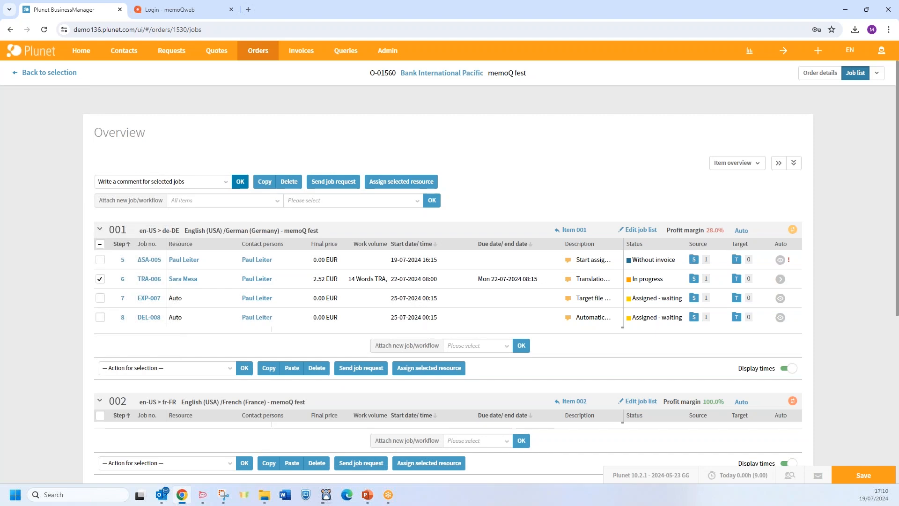
pyautogui.click(240, 181)
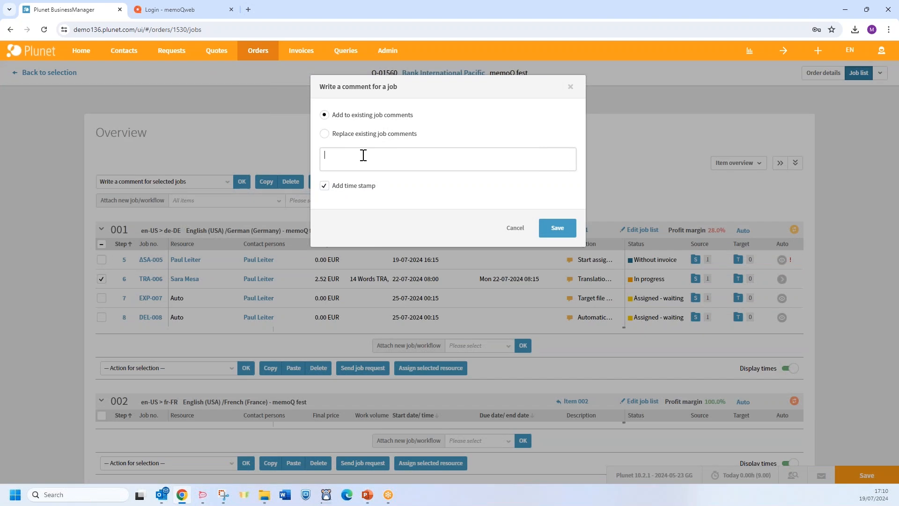
pyautogui.write('Hi SARA')
pyautogui.write('ara,')
pyautogui.write(' a new sourc')
pyautogui.write('e file is going b')
pyautogui.write('o ')
pyautogui.write('be added')
pyautogui.write('. Thank you!')
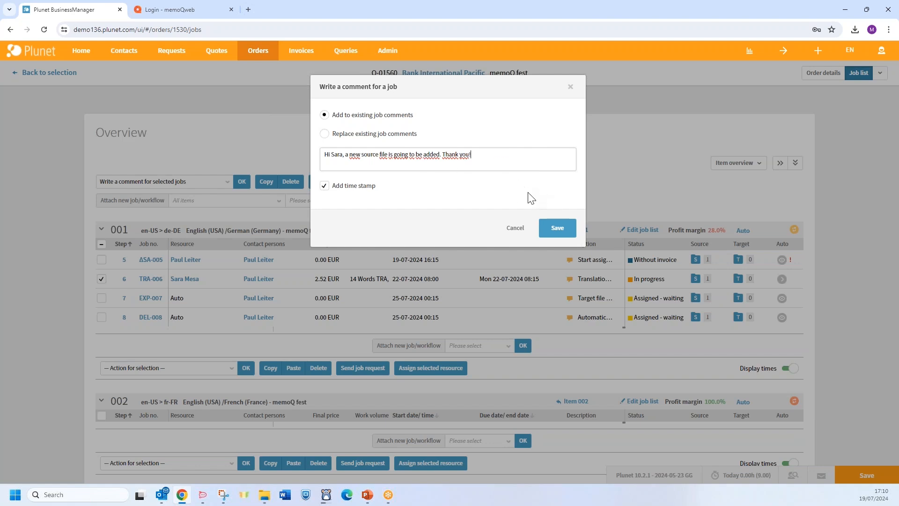
pyautogui.click(560, 227)
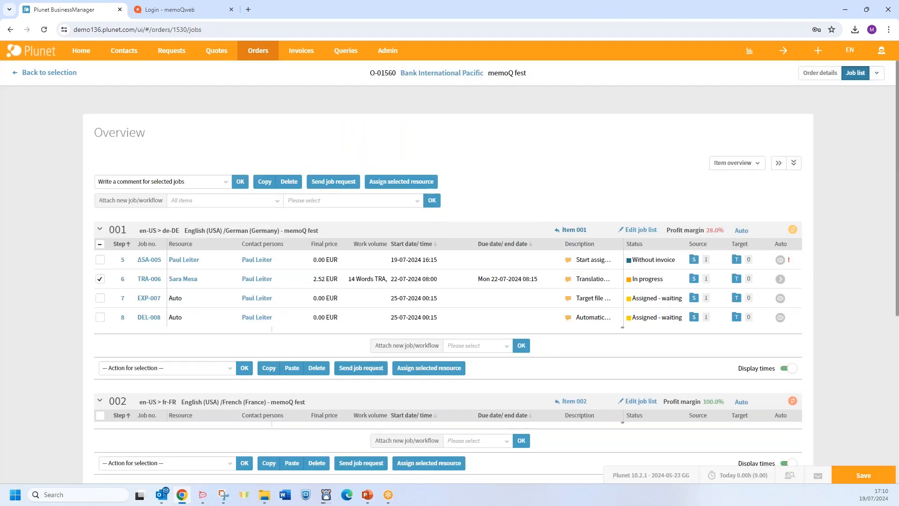
# Review the comment in item 001's translation job details and close the job.
pyautogui.click(144, 283)
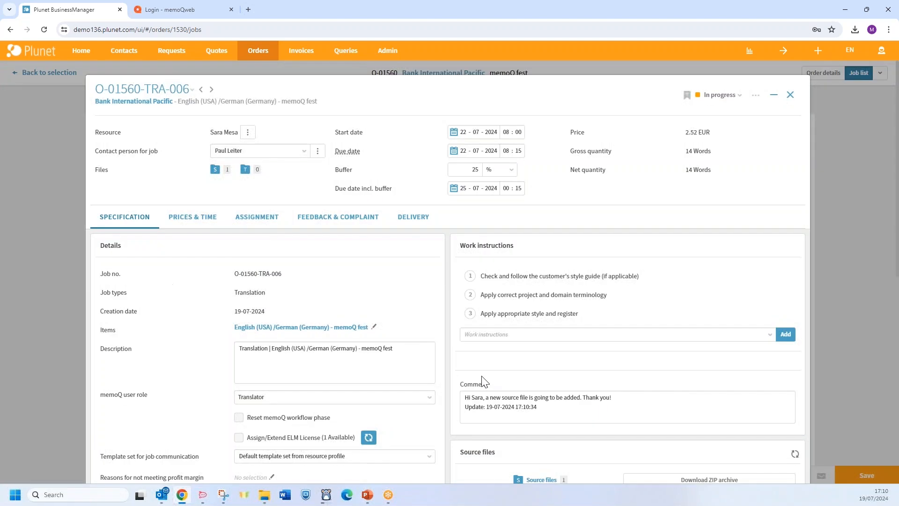
pyautogui.scroll(-1, 525, 361)
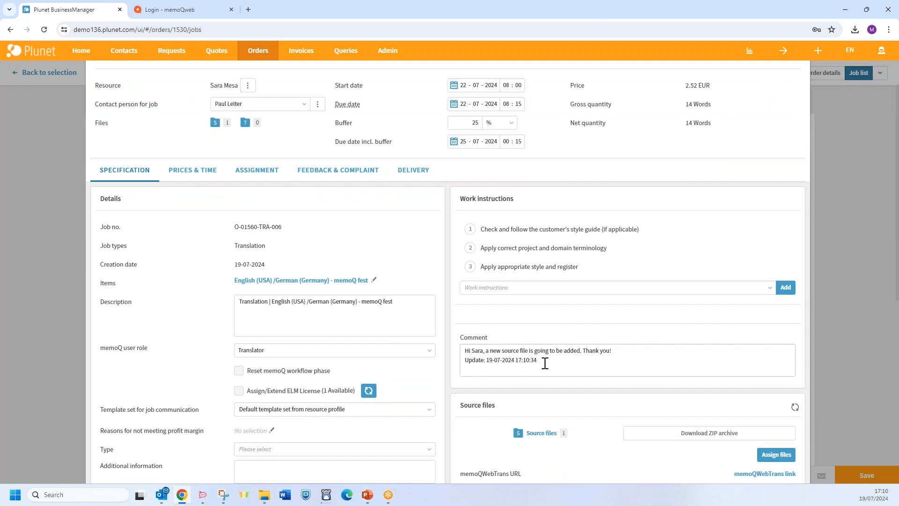
pyautogui.scroll(2, 609, 272)
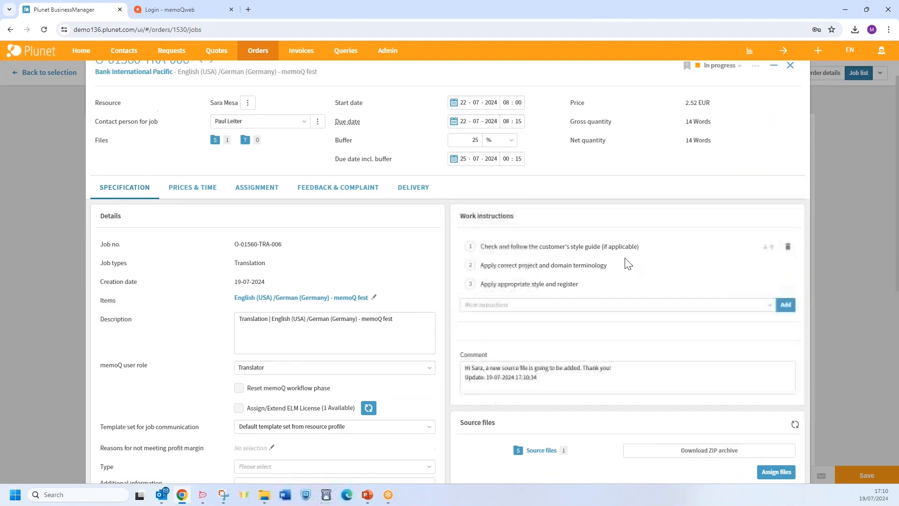
pyautogui.click(792, 95)
# Upload "Source file II.docx" to the source folder of item 001 from the order details and close the file window.
pyautogui.click(820, 73)
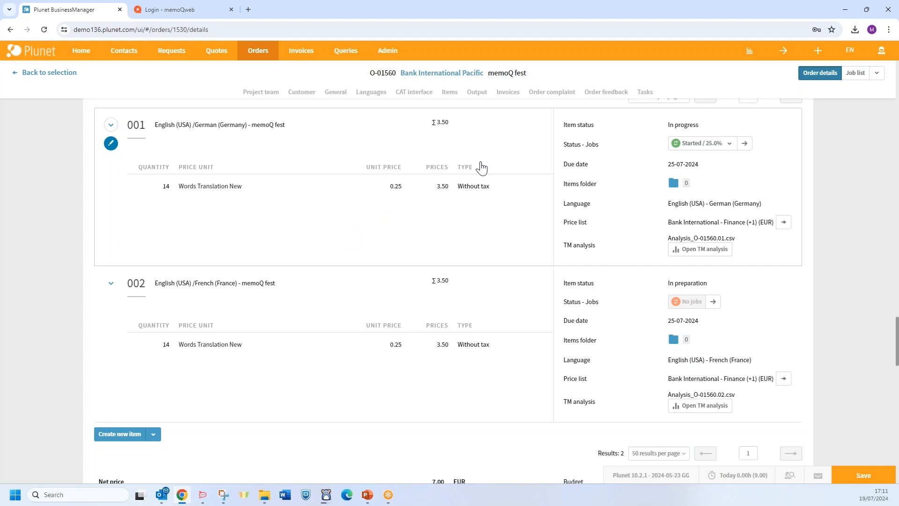
pyautogui.click(673, 184)
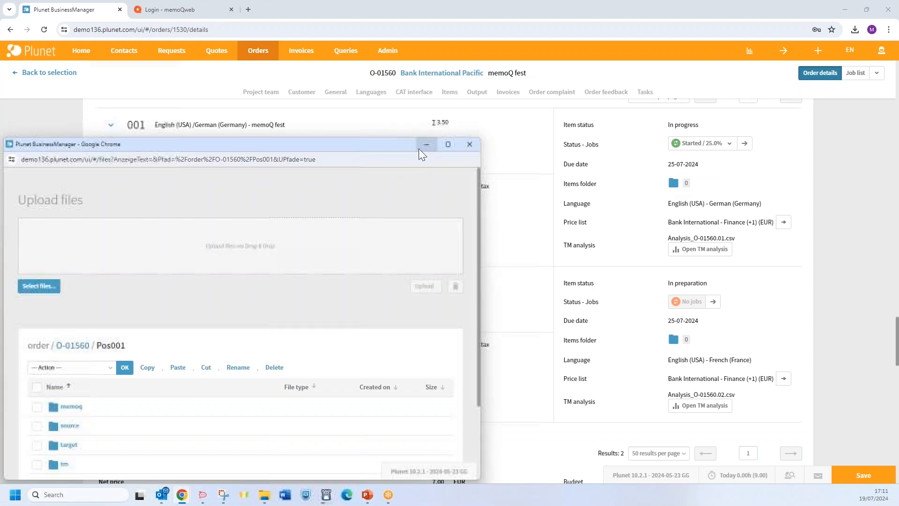
pyautogui.moveTo(385, 142); pyautogui.dragTo(547, 82)
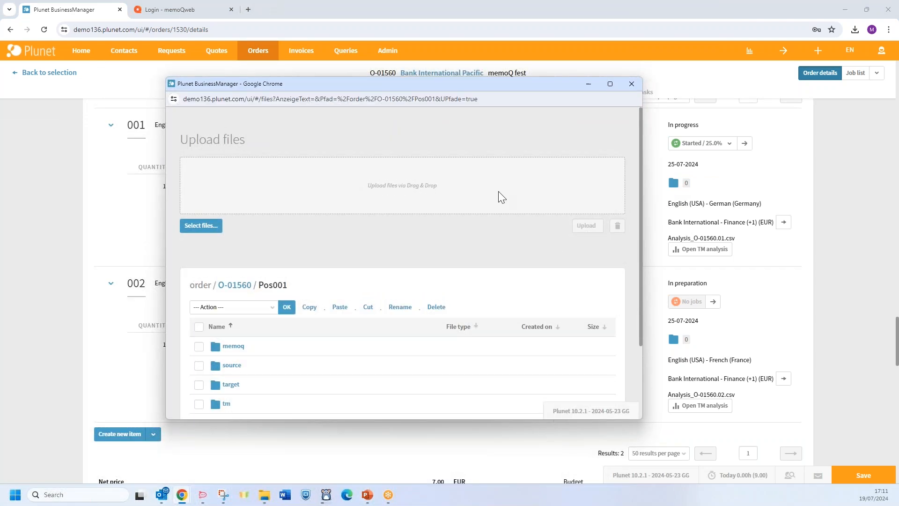
pyautogui.click(229, 365)
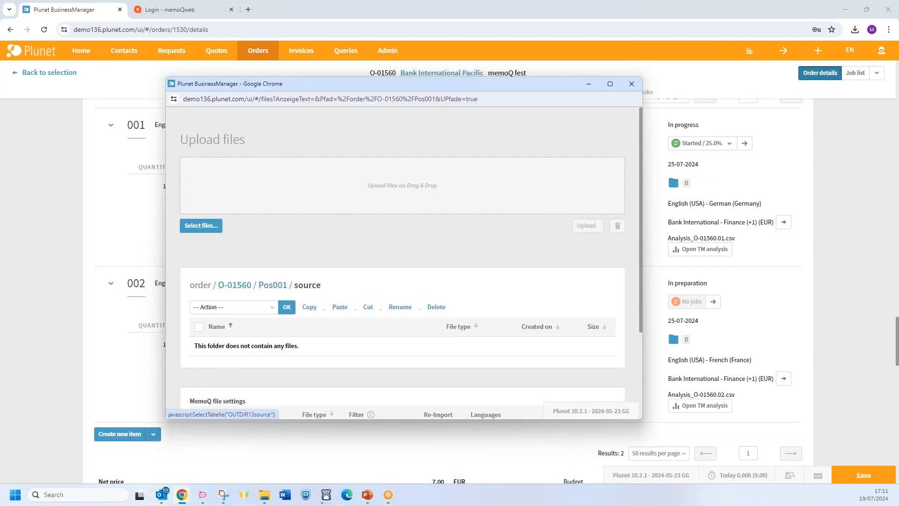
pyautogui.click(263, 495)
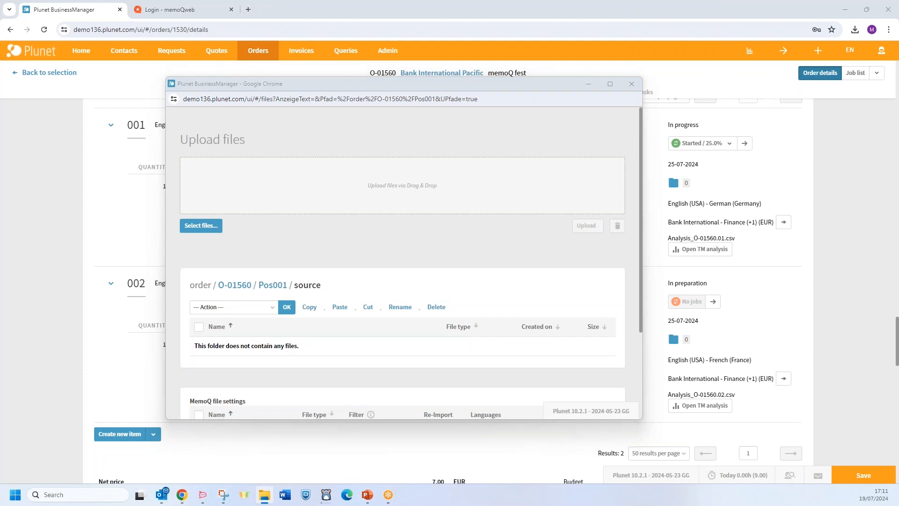
pyautogui.moveTo(23, 272); pyautogui.dragTo(445, 199)
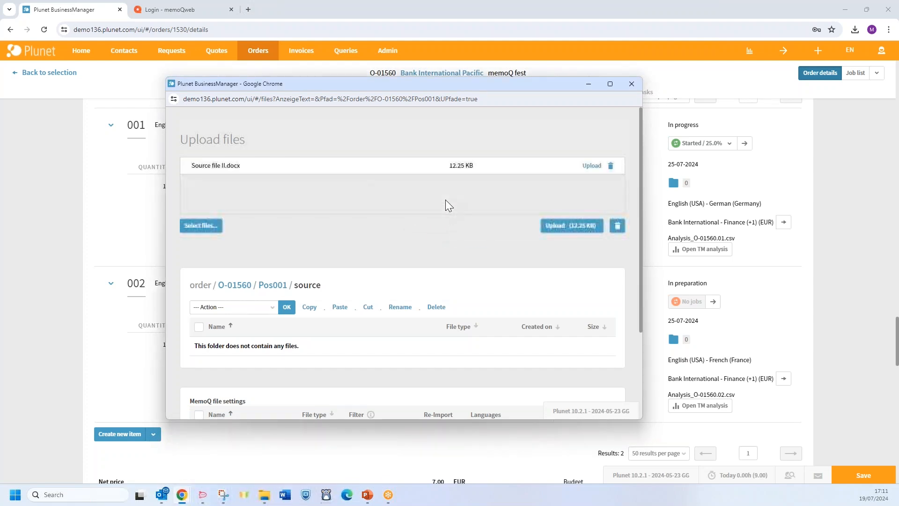
pyautogui.click(582, 231)
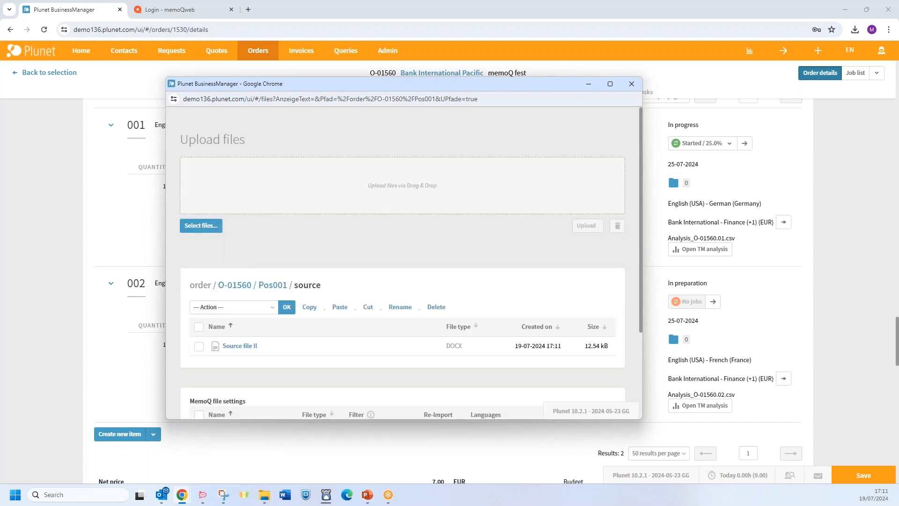
pyautogui.click(632, 84)
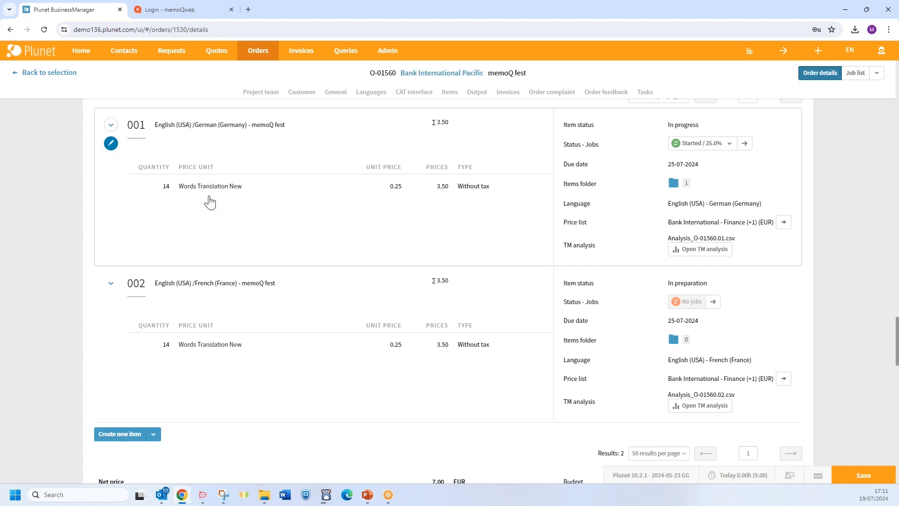
# Disable overwriting of existing prices in the CAT interface's analysis settings and save them.
pyautogui.scroll(4, 487, 271)
pyautogui.scroll(10, 487, 271)
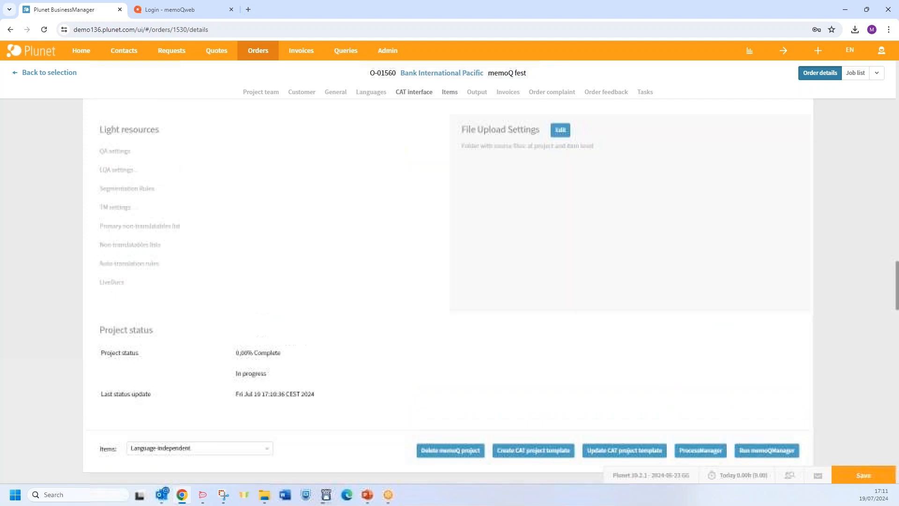
pyautogui.scroll(7, 616, 262)
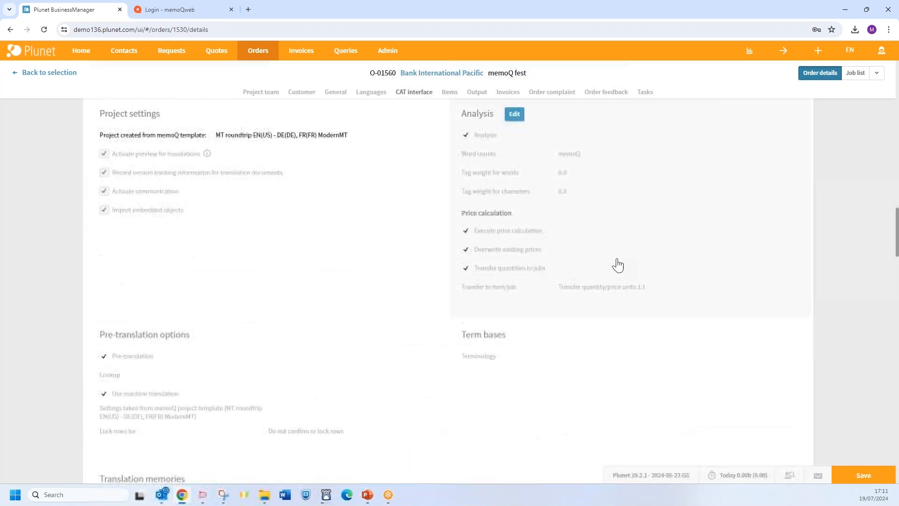
pyautogui.moveTo(568, 293)
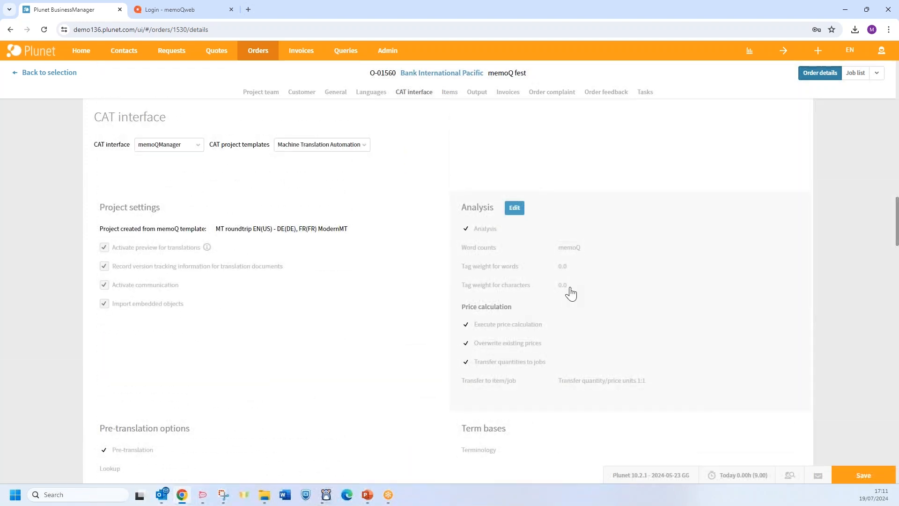
pyautogui.click(514, 209)
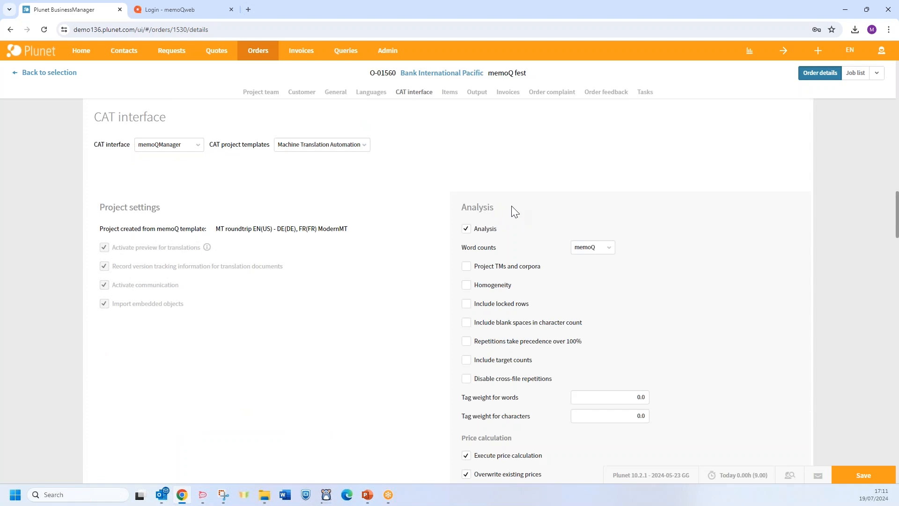
pyautogui.scroll(-4, 517, 216)
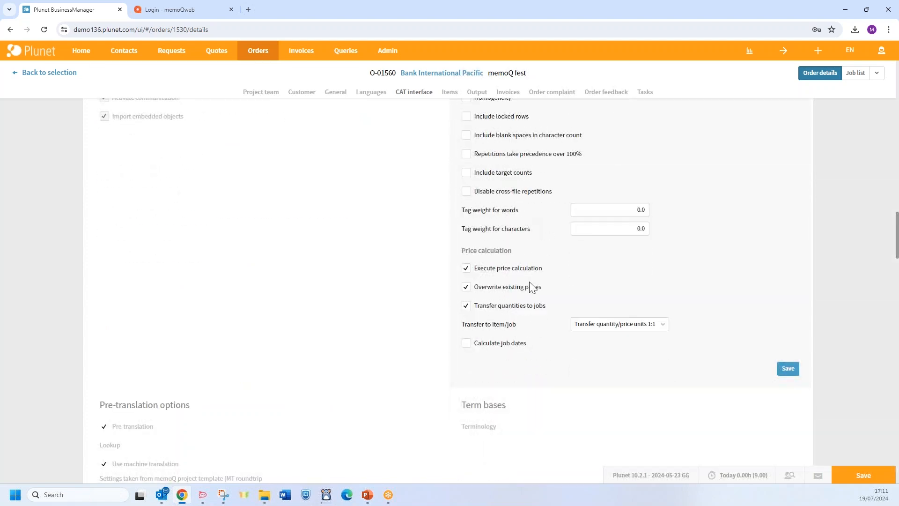
pyautogui.click(495, 288)
pyautogui.click(791, 370)
# Run memoQManager for item 001, English (USA) to German (Germany), and close the ProcessManager window.
pyautogui.scroll(-6, 526, 281)
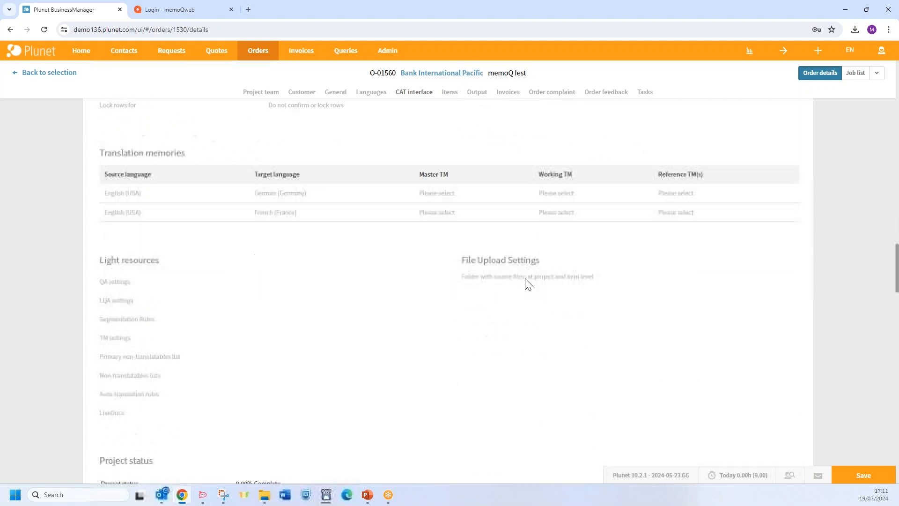
pyautogui.scroll(-4, 527, 283)
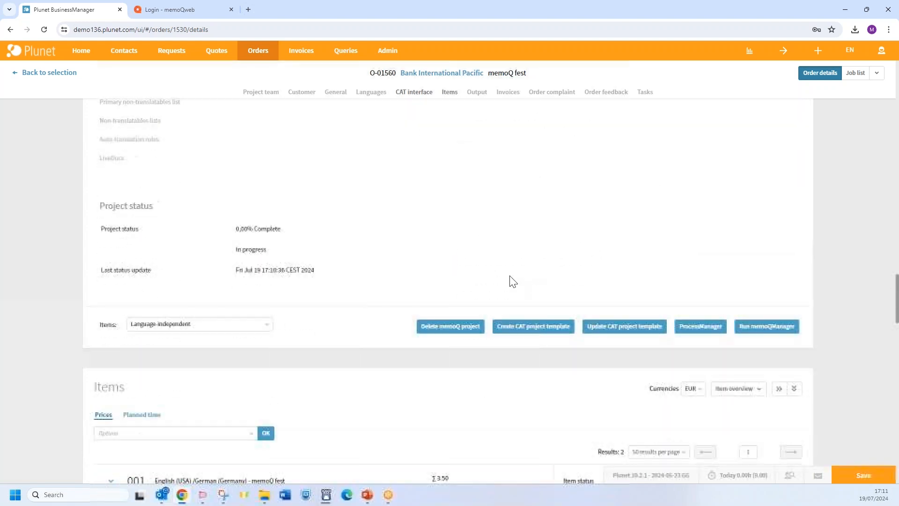
pyautogui.click(211, 329)
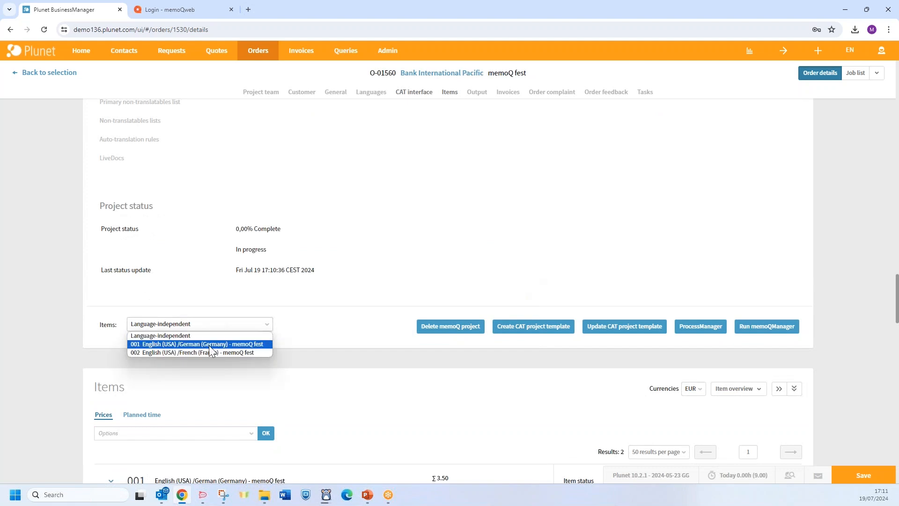
pyautogui.click(202, 345)
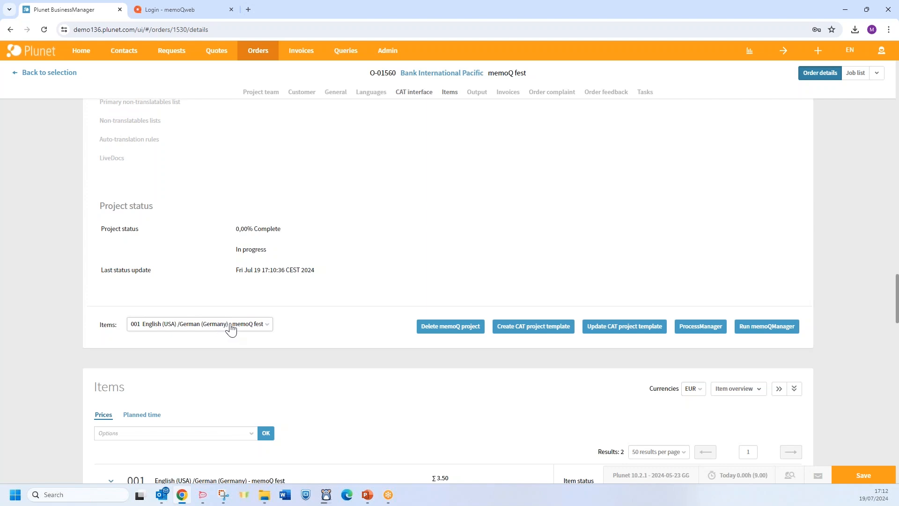
pyautogui.click(775, 330)
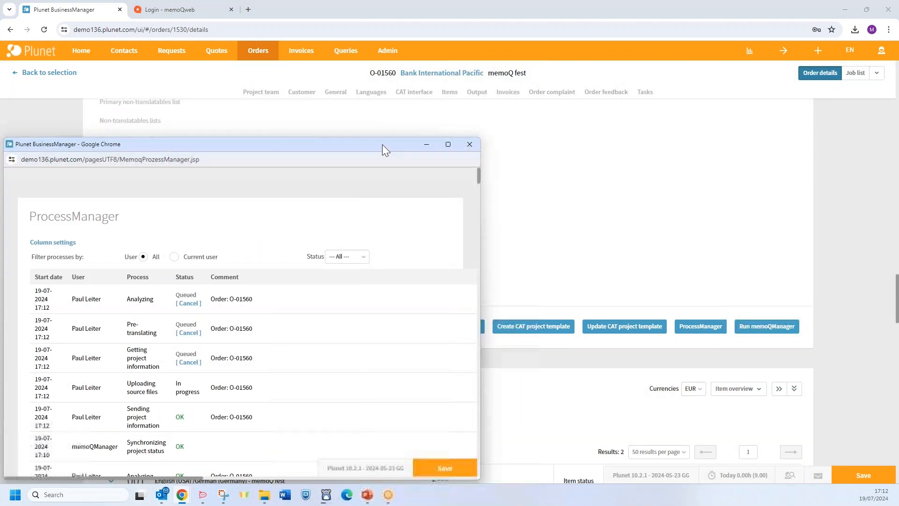
pyautogui.moveTo(383, 144); pyautogui.dragTo(500, 94)
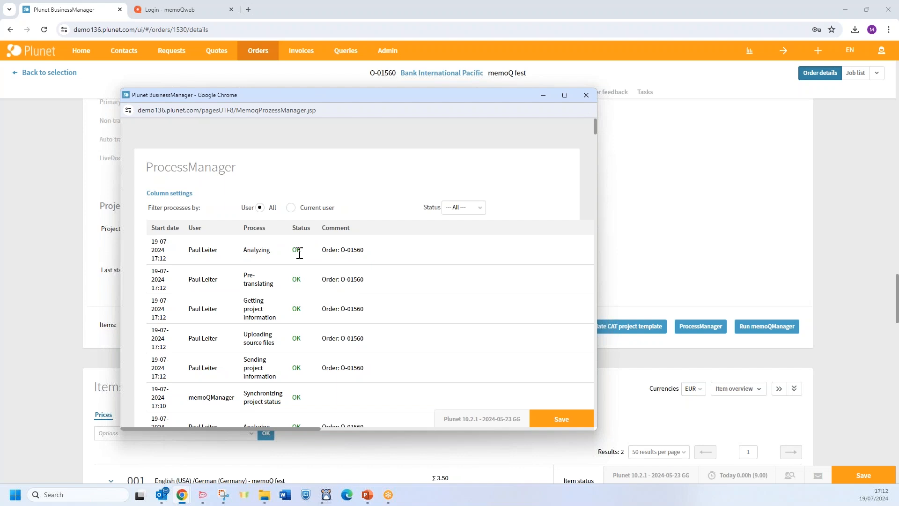
pyautogui.click(587, 95)
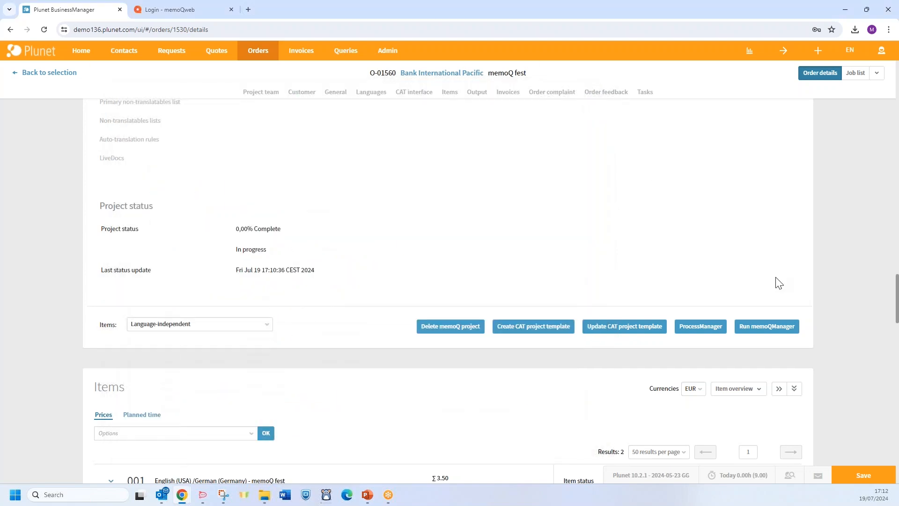
# Save the order to update item 001's price lines and review both items.
pyautogui.scroll(-6, 779, 283)
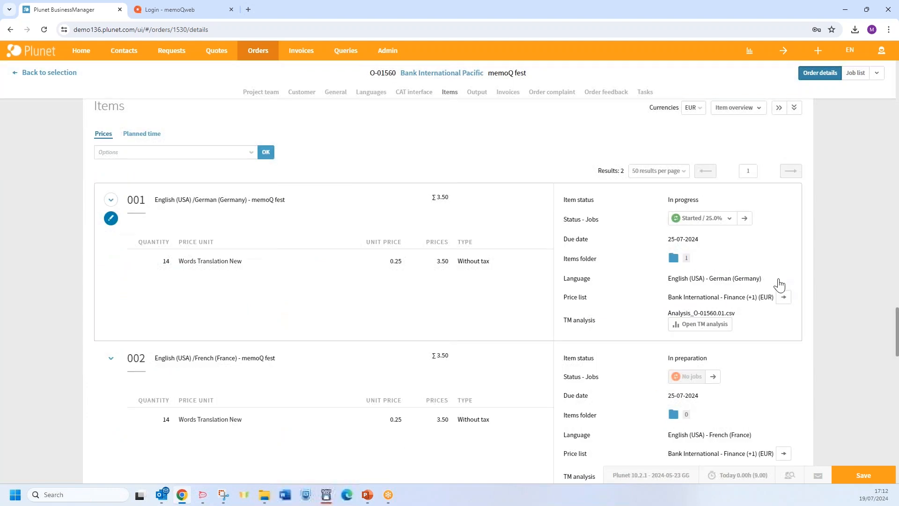
pyautogui.click(862, 476)
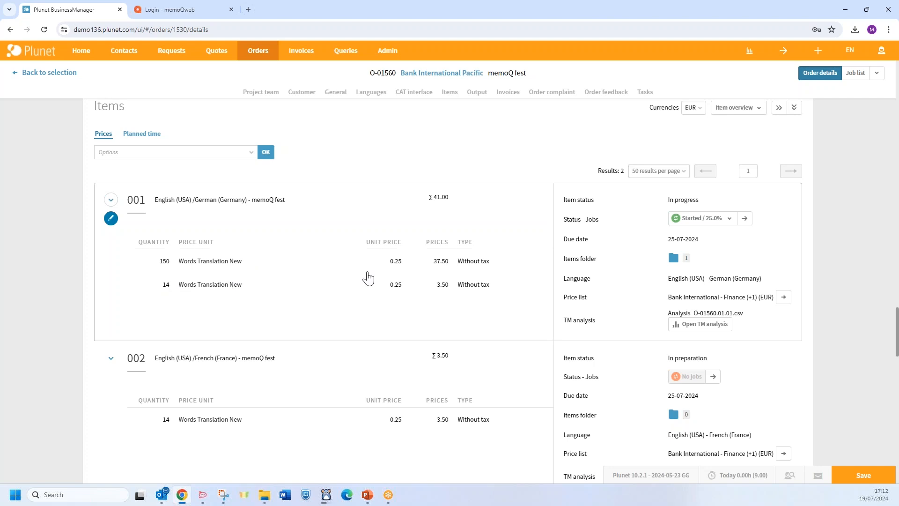
pyautogui.scroll(-1, 371, 311)
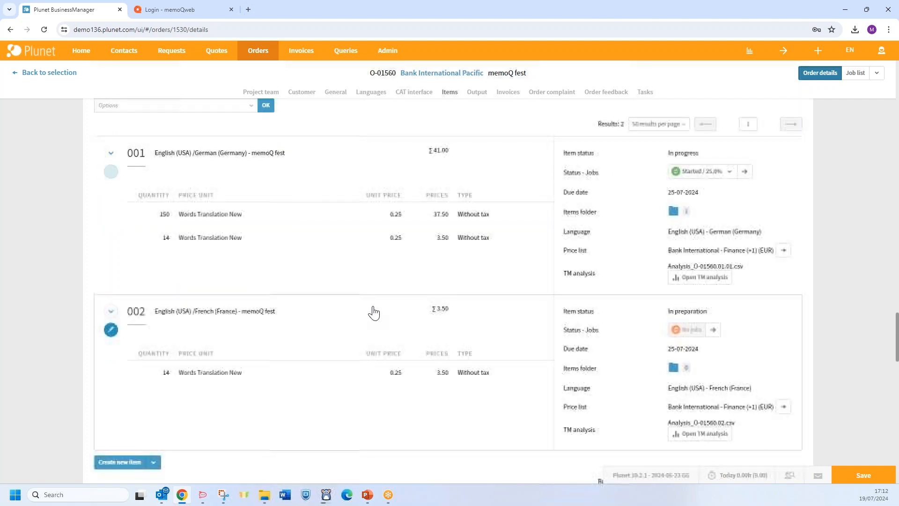
pyautogui.scroll(-1, 373, 312)
pyautogui.scroll(1, 626, 210)
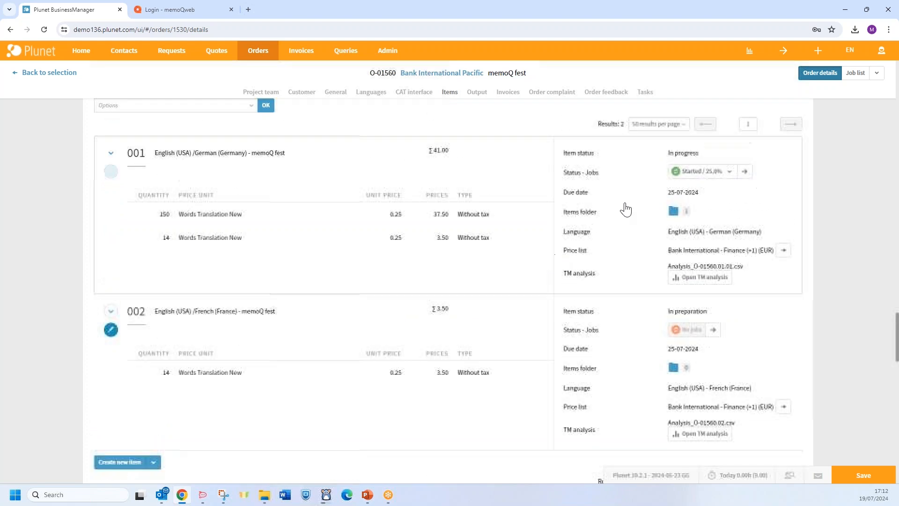
# Add a second Translation job parallel to the existing one in item 001's workflow.
pyautogui.click(877, 73)
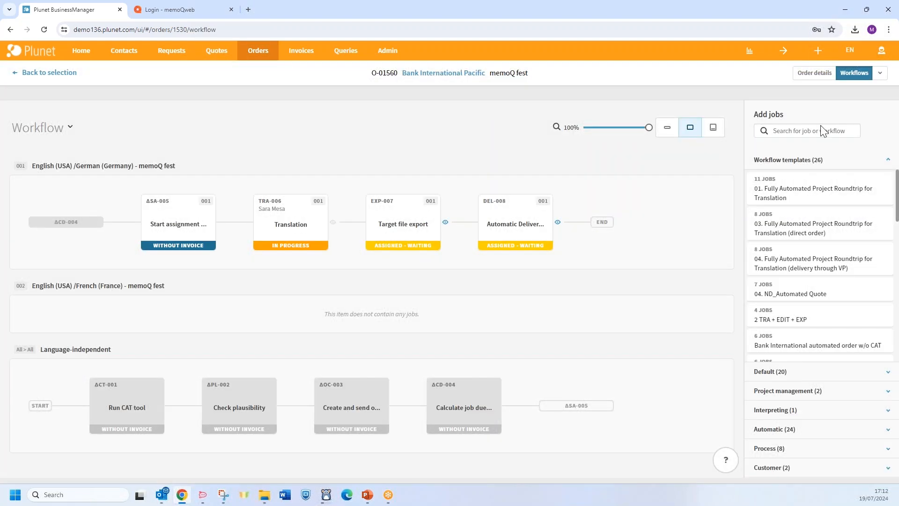
pyautogui.click(788, 374)
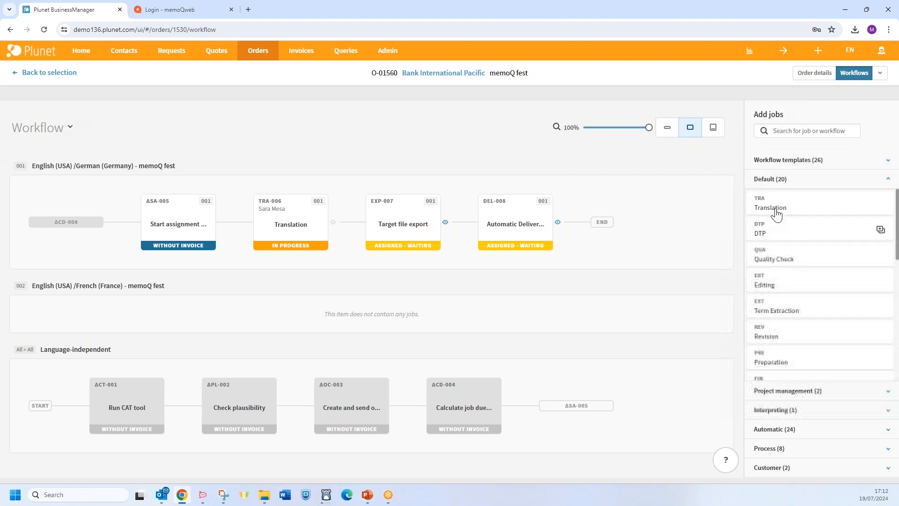
pyautogui.moveTo(777, 213); pyautogui.dragTo(284, 262)
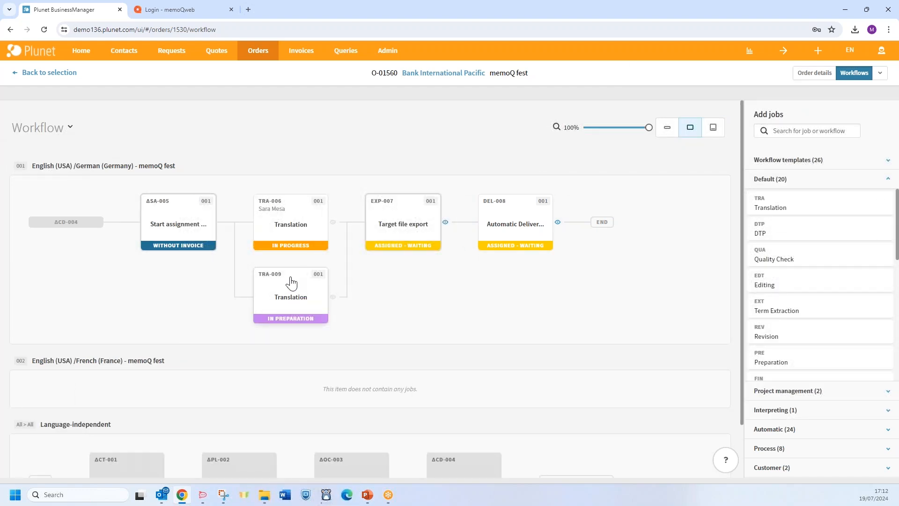
# Delete the 14-word Words Translation New price line from the new translation job.
pyautogui.doubleClick(291, 282)
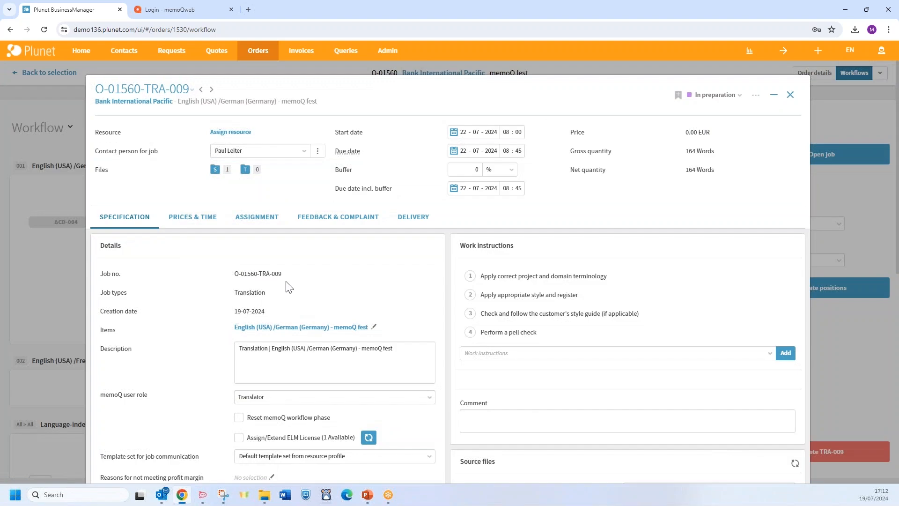
pyautogui.click(207, 218)
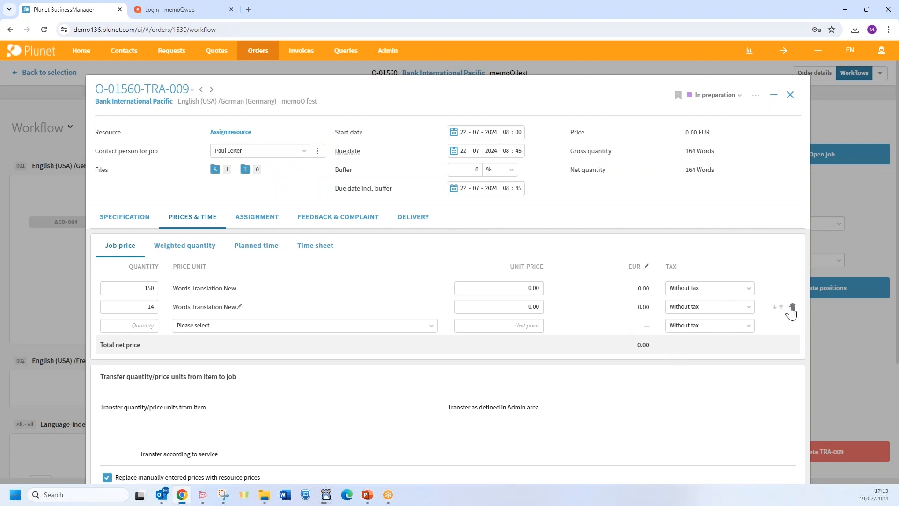
pyautogui.click(792, 307)
pyautogui.click(473, 89)
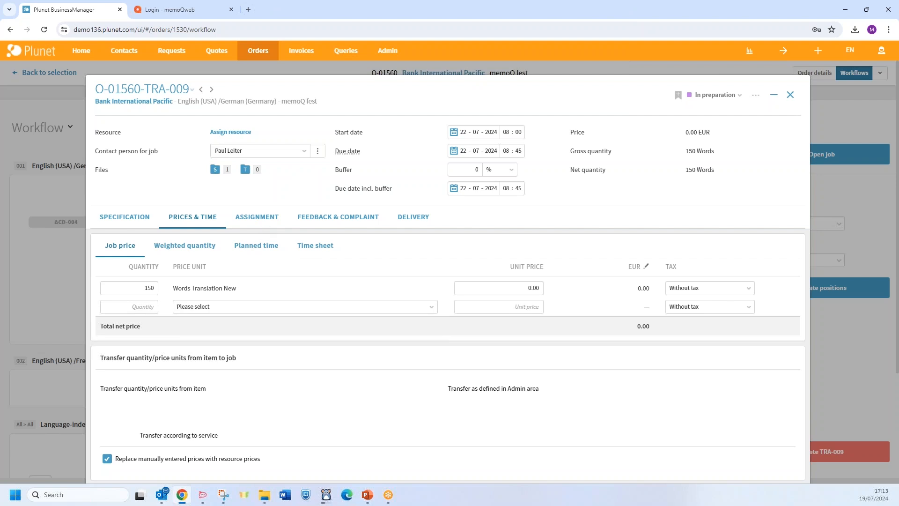
# Open the new translation job's resource assignment and set the job's due date to 23-07-2024.
pyautogui.click(257, 217)
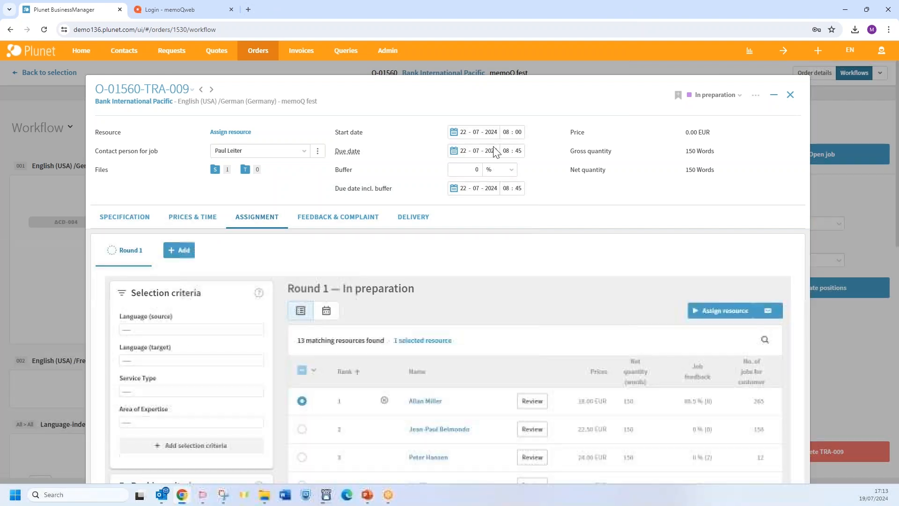
pyautogui.click(453, 154)
pyautogui.click(474, 267)
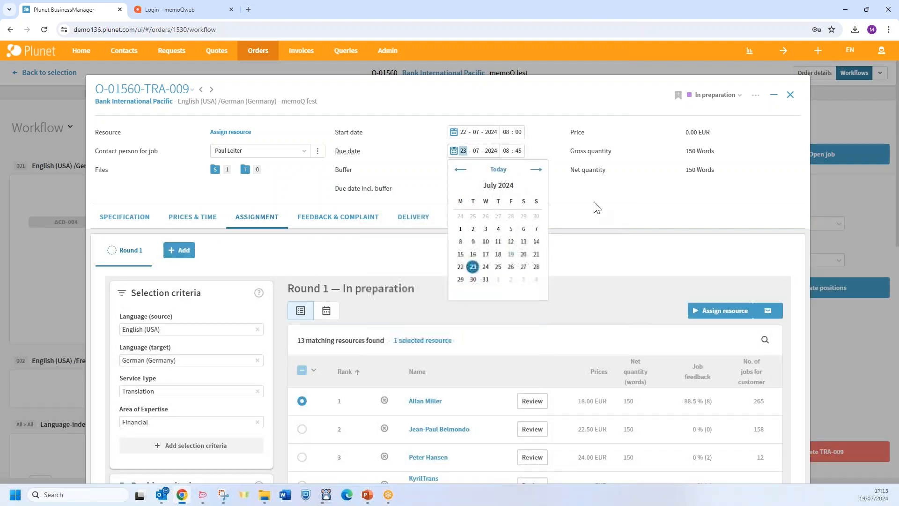
# Assign the fifth-ranked resource to translation job TRA-009 and close the job.
pyautogui.click(596, 206)
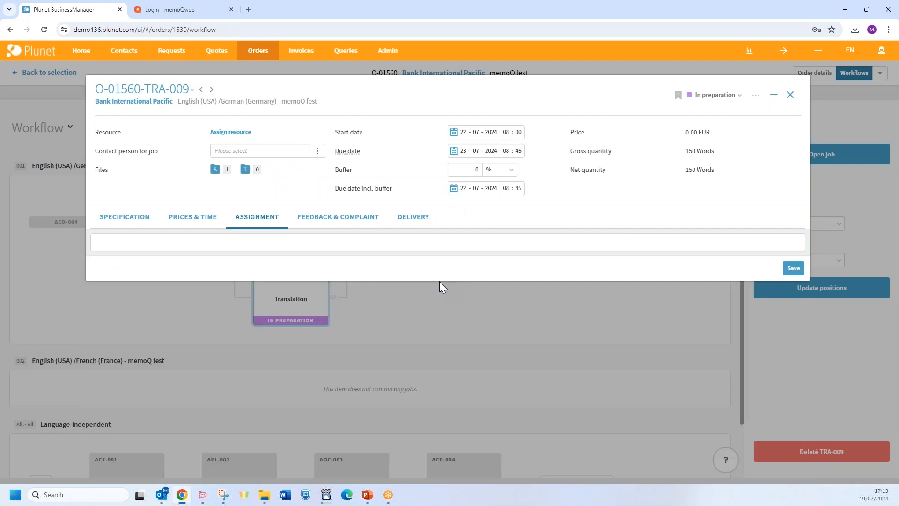
pyautogui.scroll(-6, 453, 241)
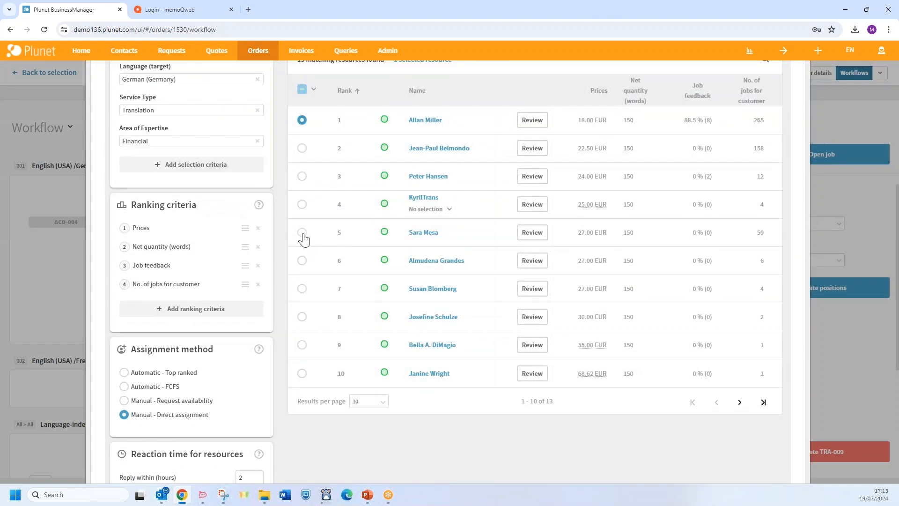
pyautogui.click(302, 232)
pyautogui.scroll(5, 616, 341)
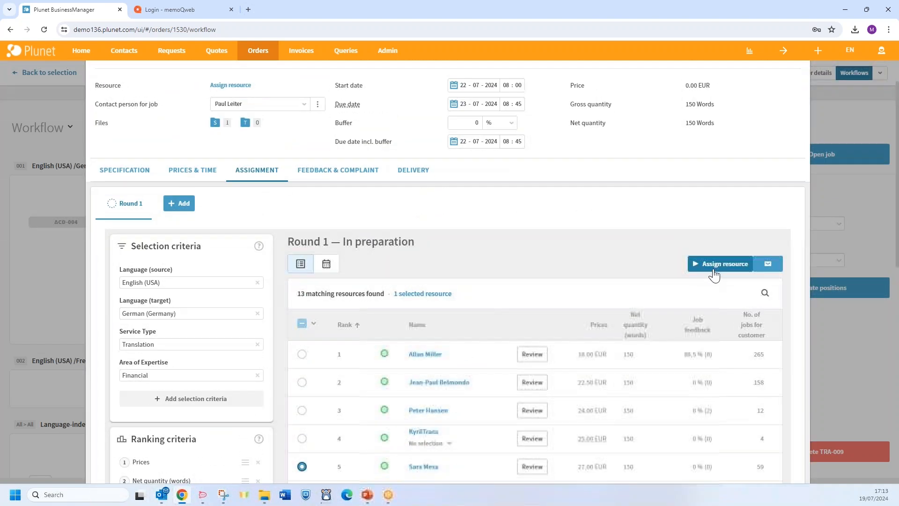
pyautogui.click(703, 265)
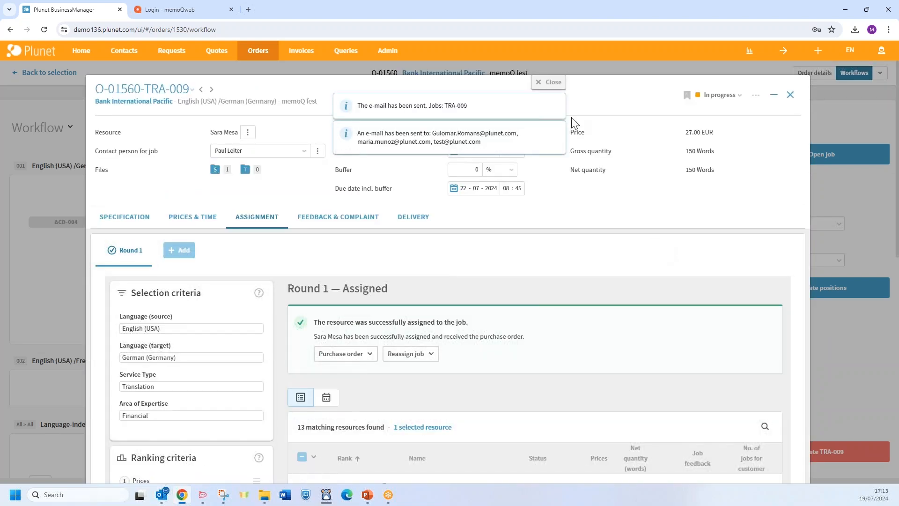
pyautogui.click(549, 82)
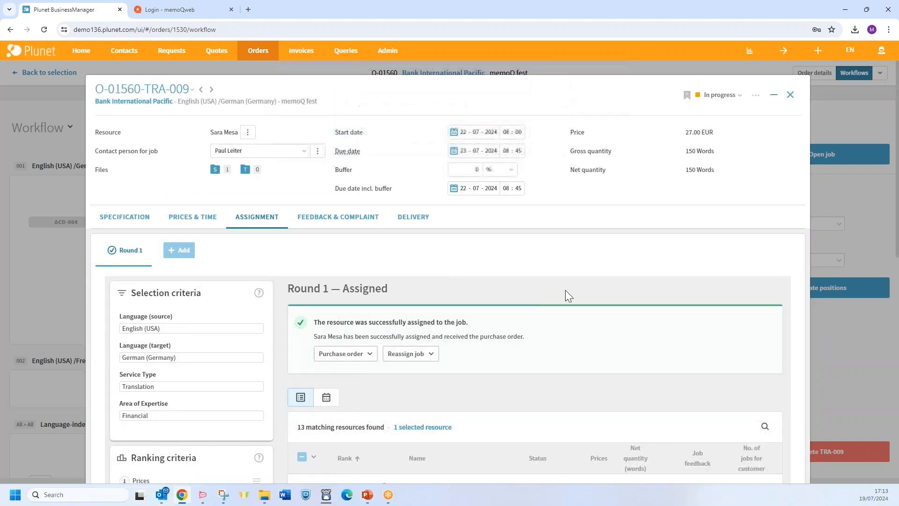
pyautogui.click(790, 95)
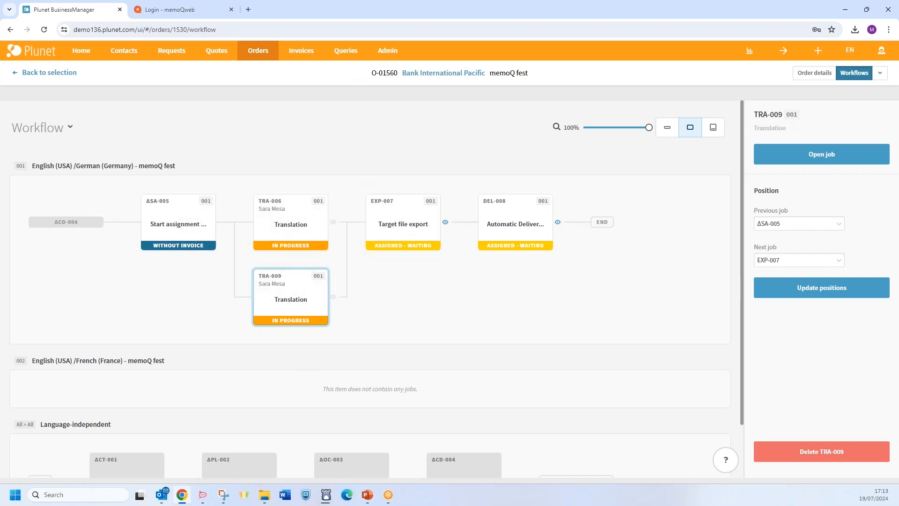
# Switch to memoQweb, log in and open Source file II.docx from the O-01560 memoQ fest tasks.
pyautogui.click(176, 8)
pyautogui.click(384, 327)
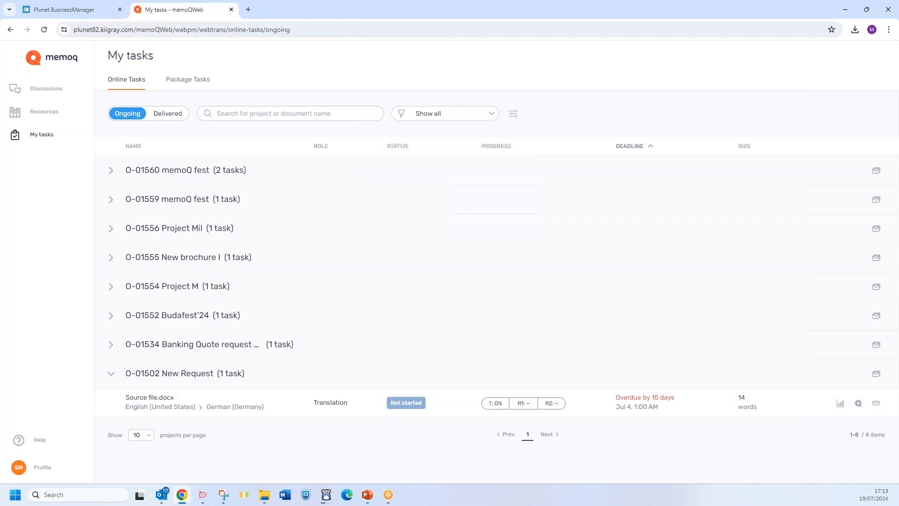
pyautogui.click(116, 177)
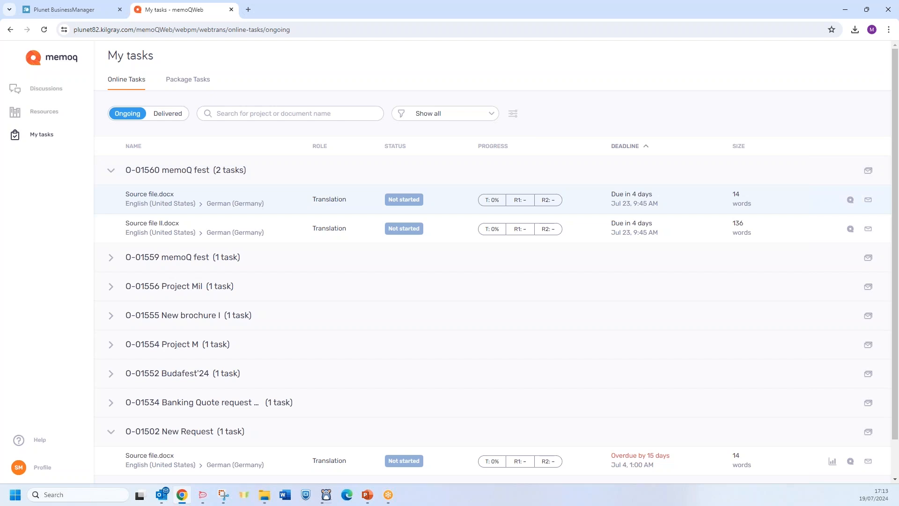
pyautogui.click(161, 229)
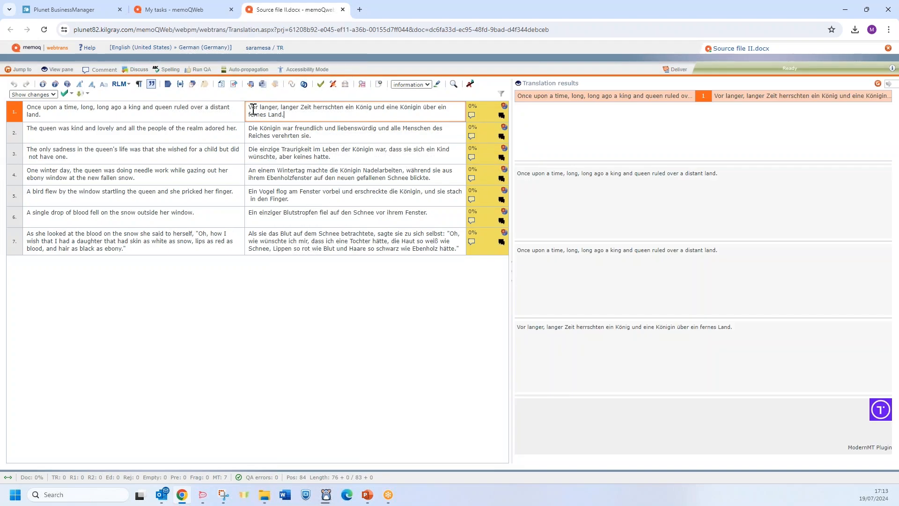
# Confirm all segments of Source file II.docx and deliver the document, closing it on successful delivery.
pyautogui.hotkey('ctrl', 'a')
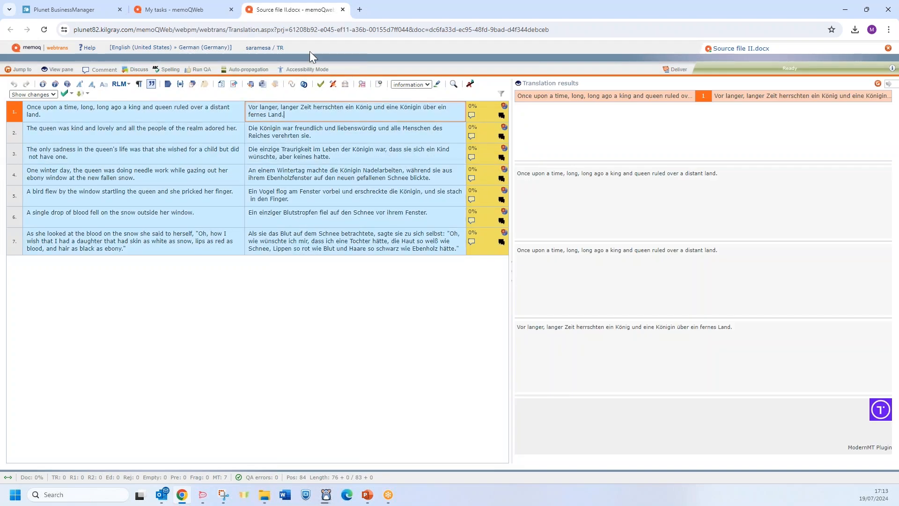
pyautogui.click(320, 85)
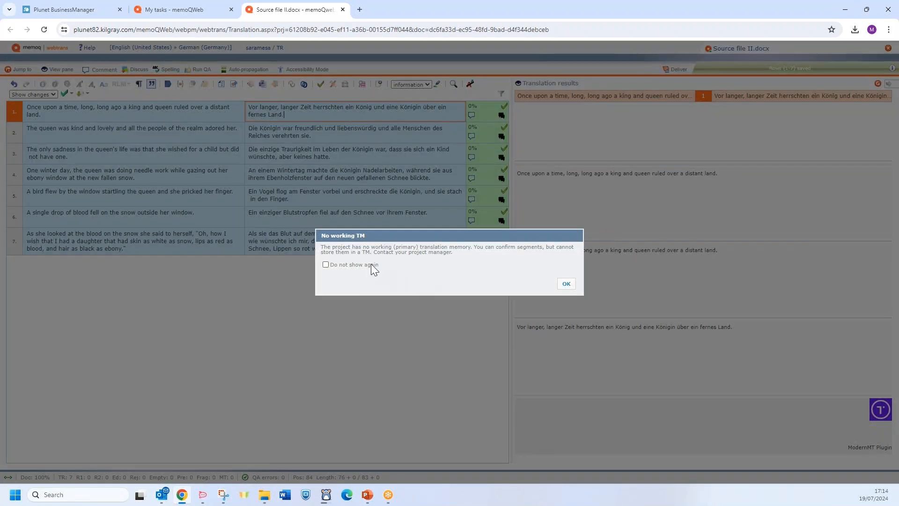
pyautogui.click(567, 283)
pyautogui.click(675, 69)
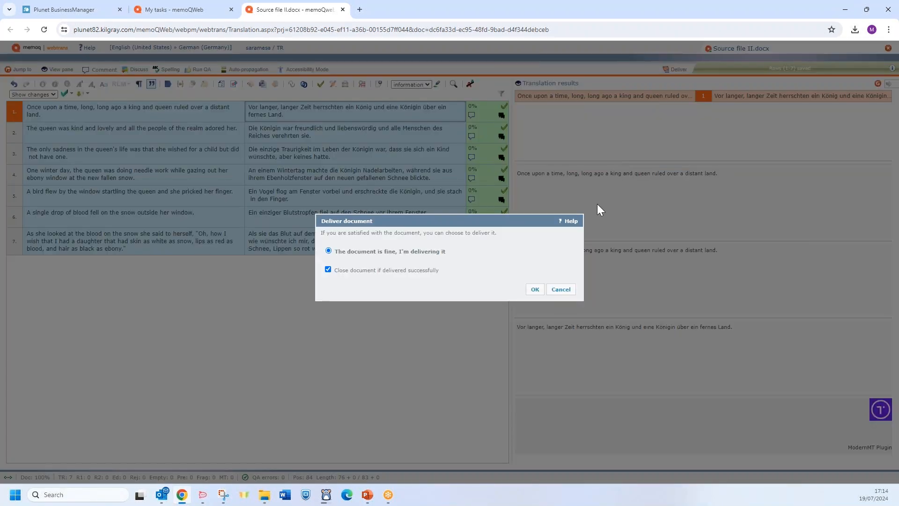
pyautogui.click(535, 289)
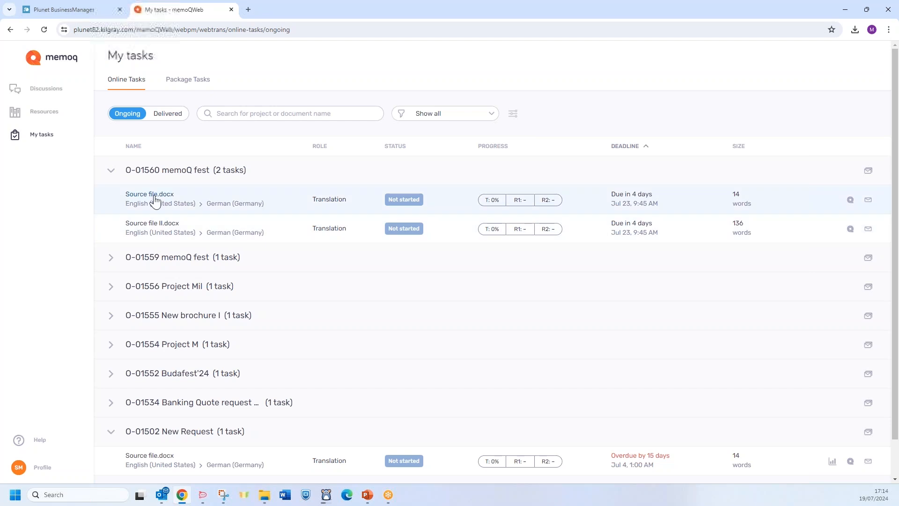
# Open Source file.docx from the same project, confirm all its segments and deliver the document.
pyautogui.click(155, 197)
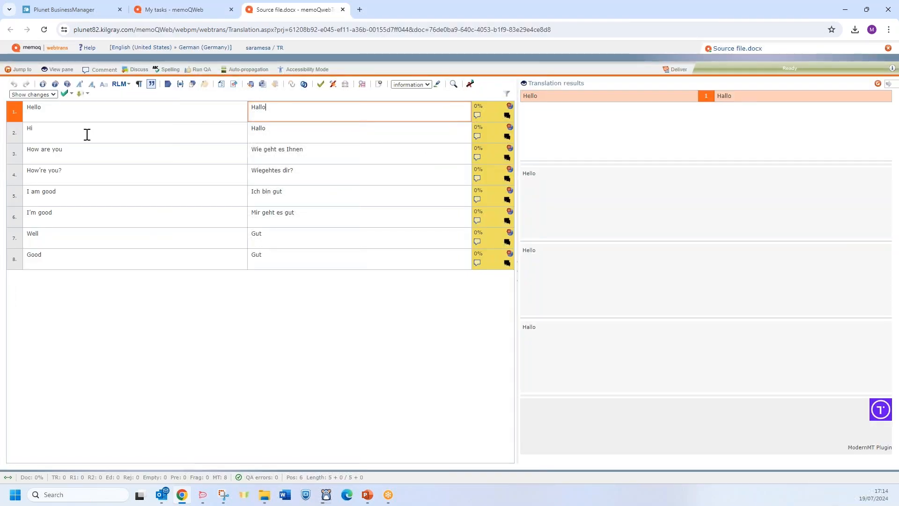
pyautogui.hotkey('ctrl', 'a')
pyautogui.click(322, 84)
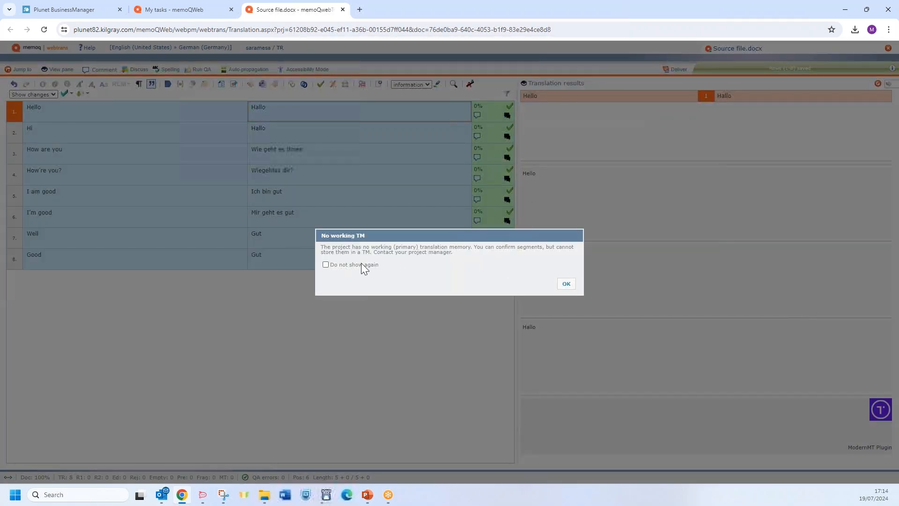
pyautogui.click(361, 265)
pyautogui.click(566, 288)
pyautogui.click(677, 71)
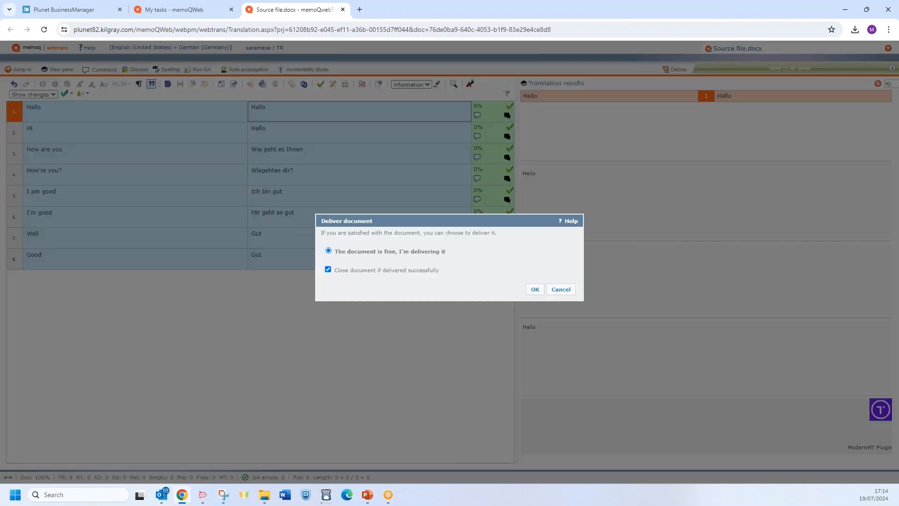
pyautogui.click(536, 289)
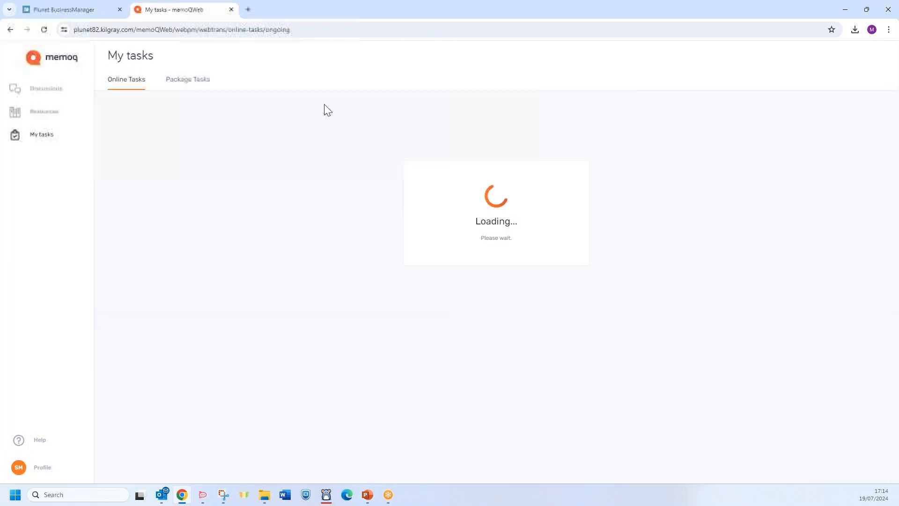
# Return to Plunet and review the automation actions and delivery settings of automatic delivery job DEL-008.
pyautogui.click(231, 10)
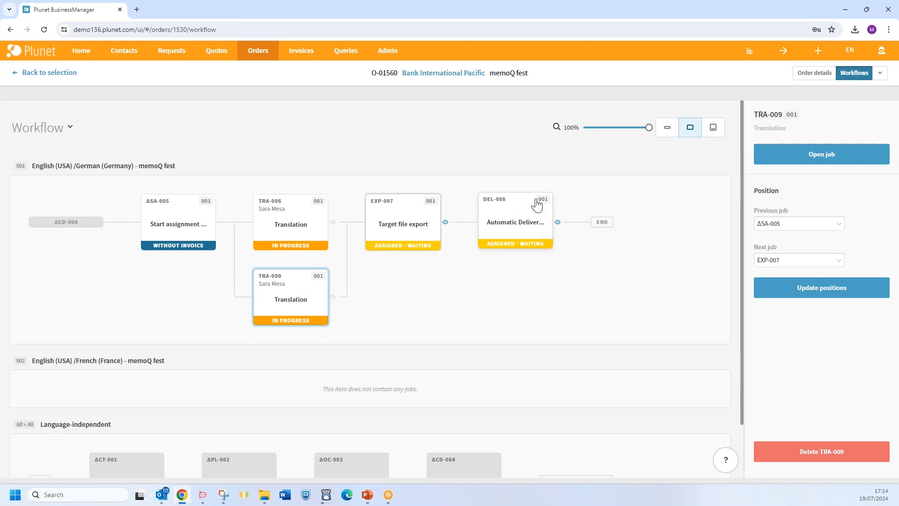
pyautogui.doubleClick(520, 229)
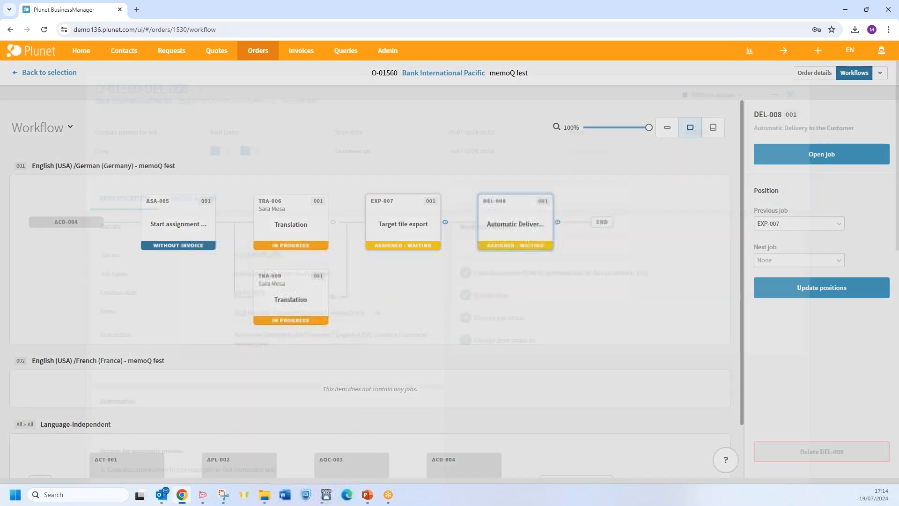
pyautogui.scroll(-4, 324, 388)
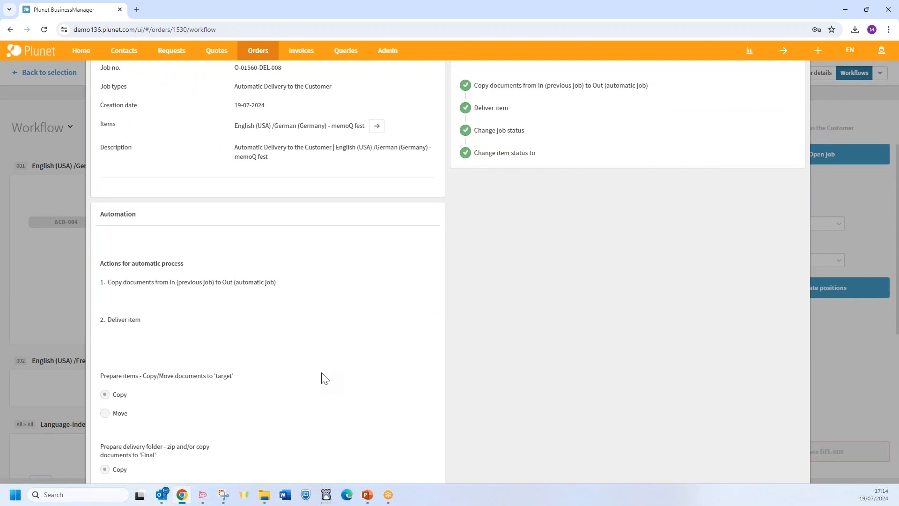
pyautogui.scroll(-3, 323, 359)
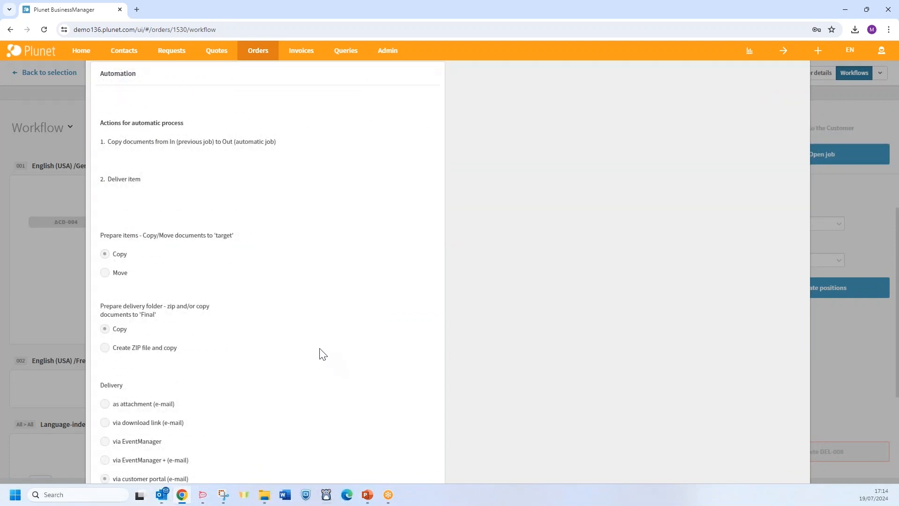
pyautogui.scroll(-2, 236, 357)
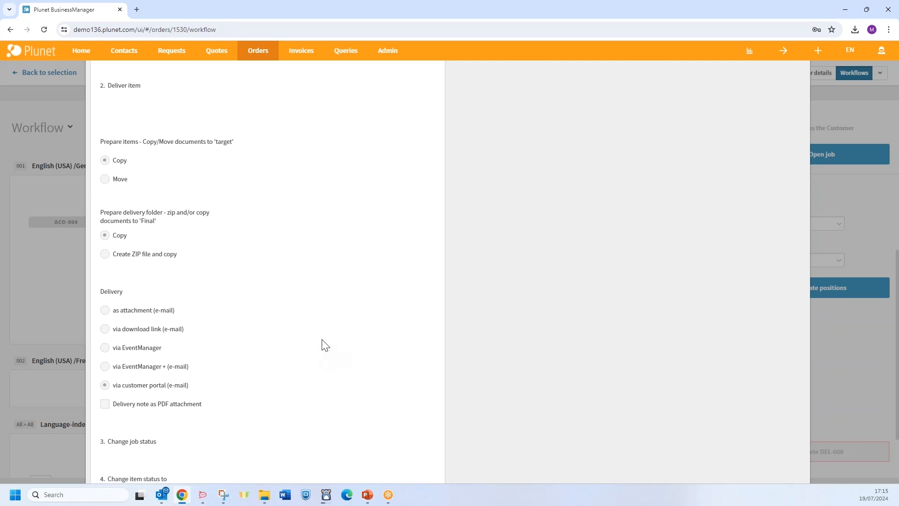
pyautogui.scroll(10, 323, 347)
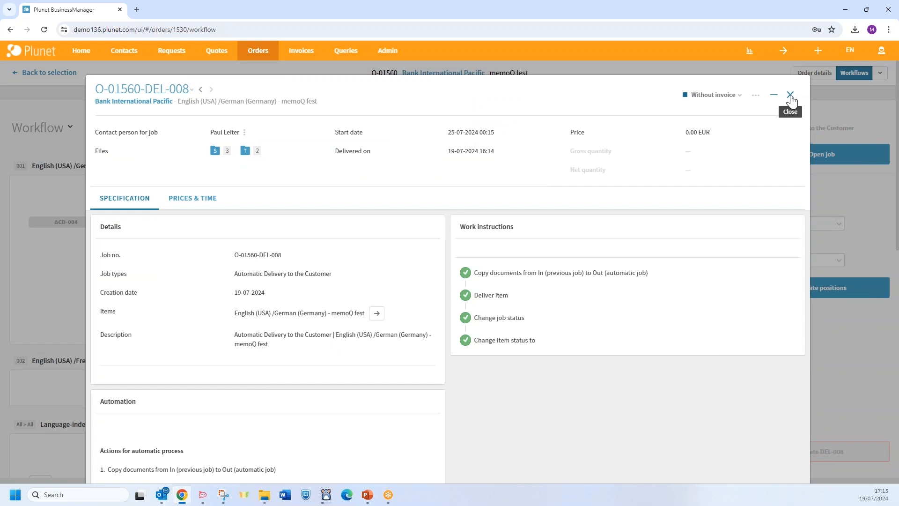
pyautogui.click(791, 96)
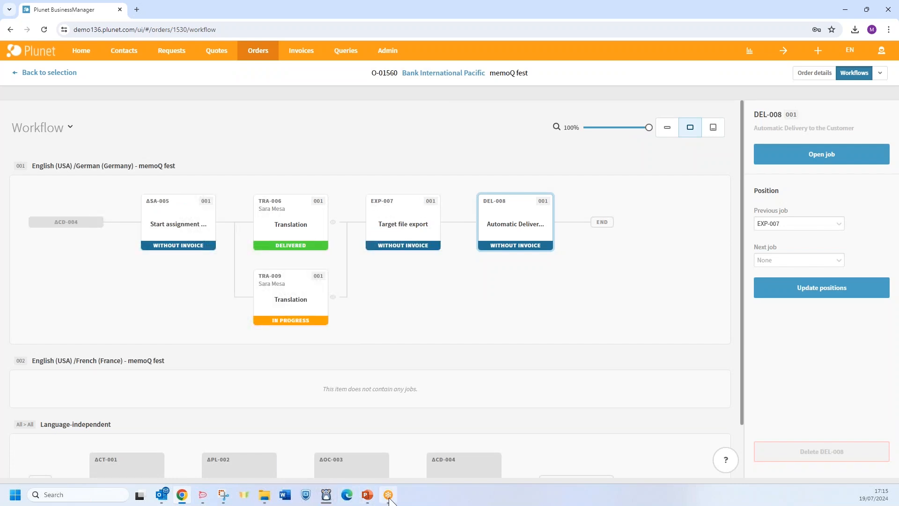
# Switch to PowerPoint.
pyautogui.click(369, 499)
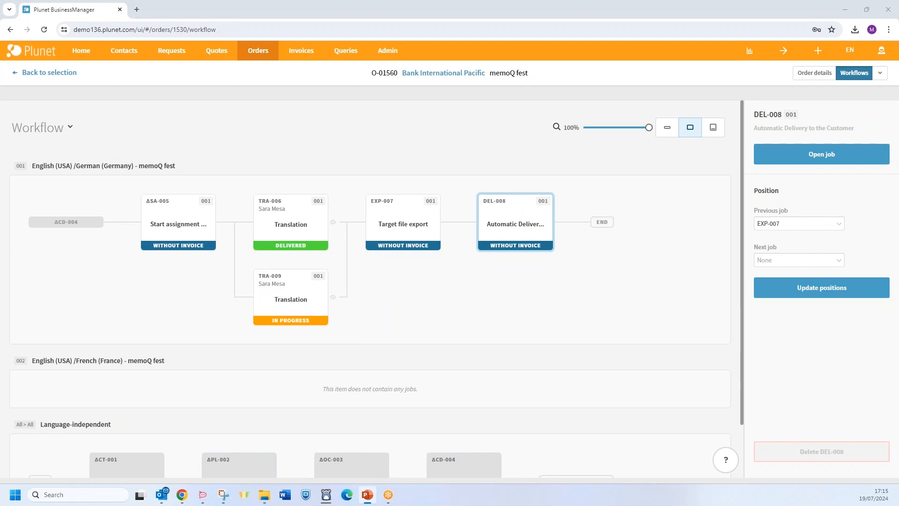